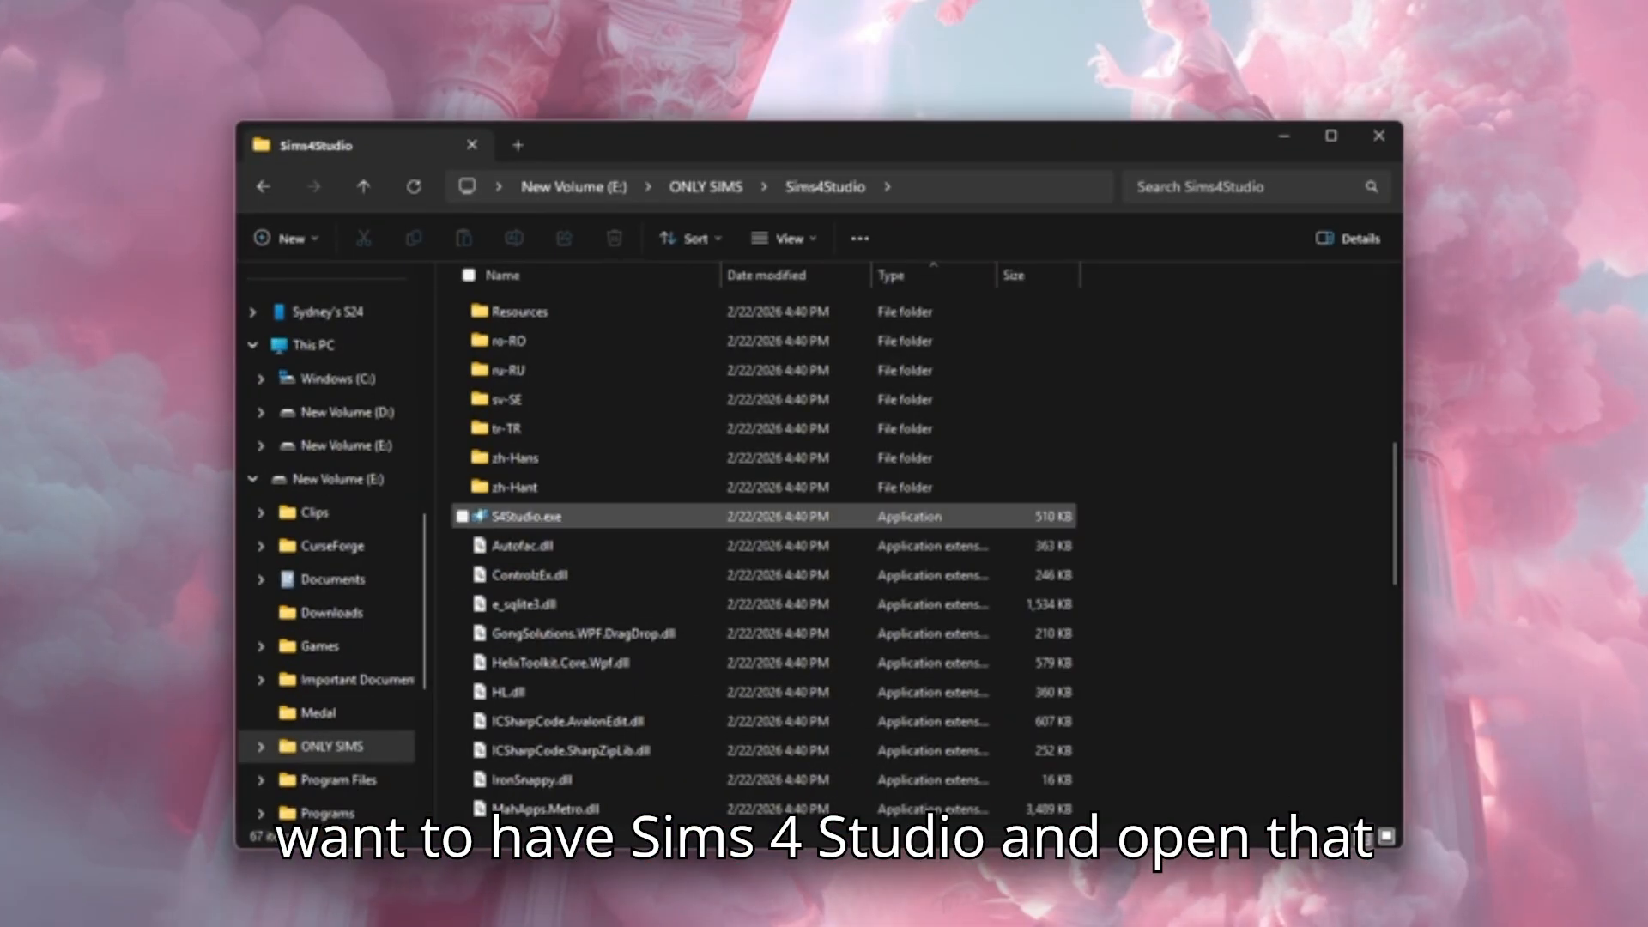
Step: Launch S4Studio.exe from the Sims4Studio folder, close the folder window, and start a Create CAS Standalone project
left_click(527, 517)
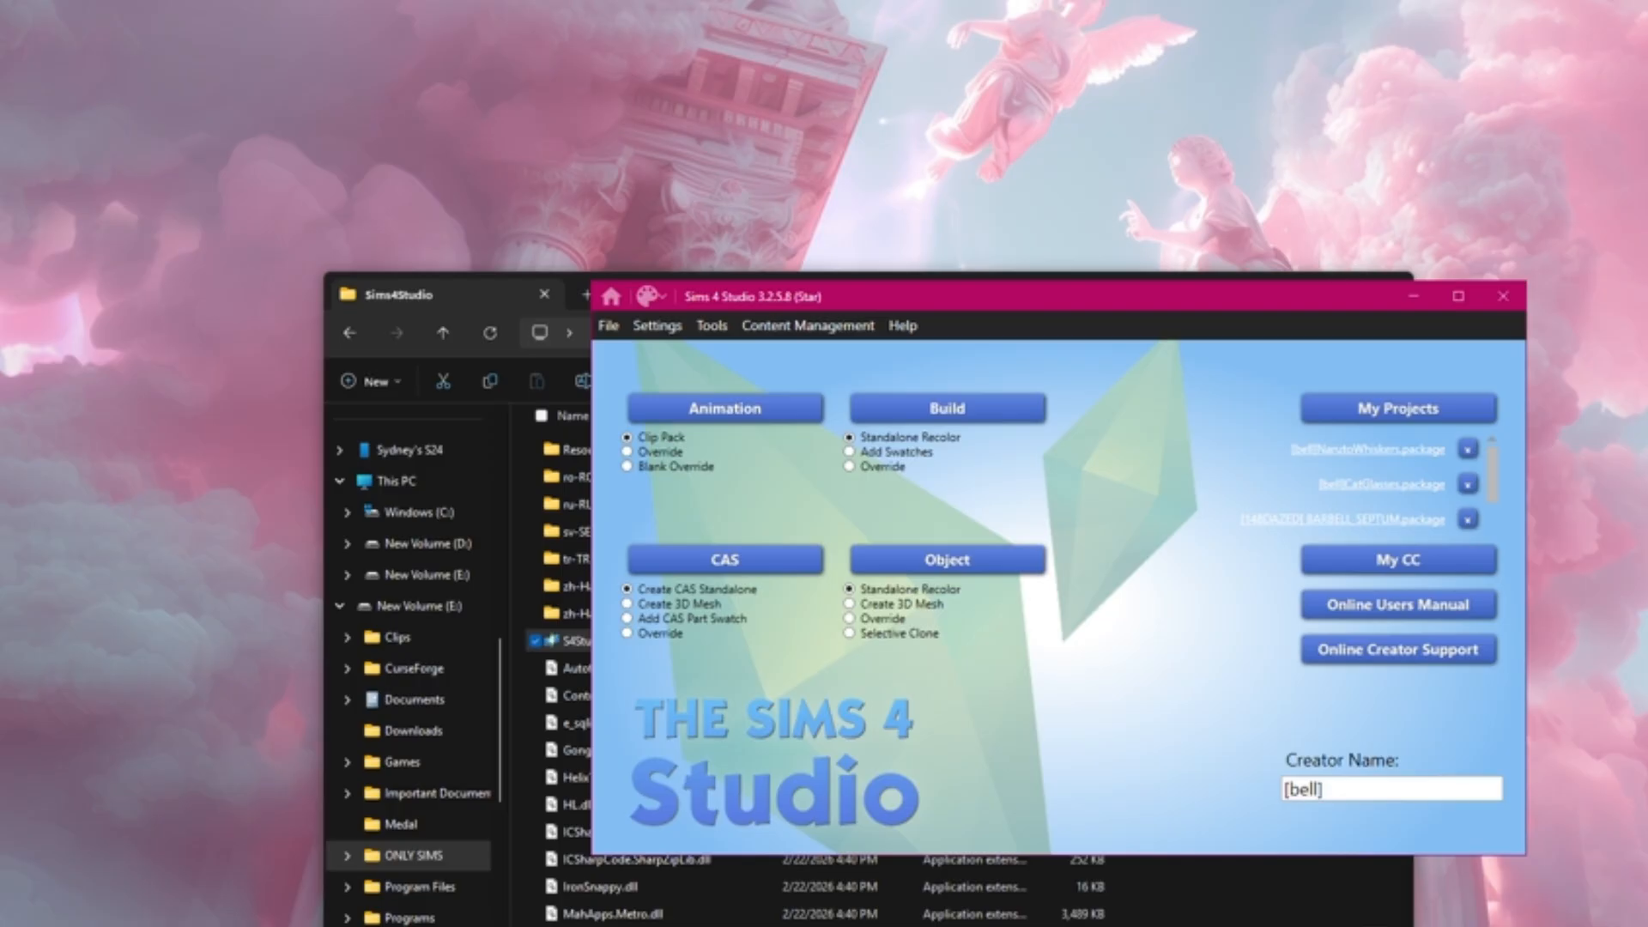
left_click(544, 294)
left_click_drag(592, 280, 385, 144)
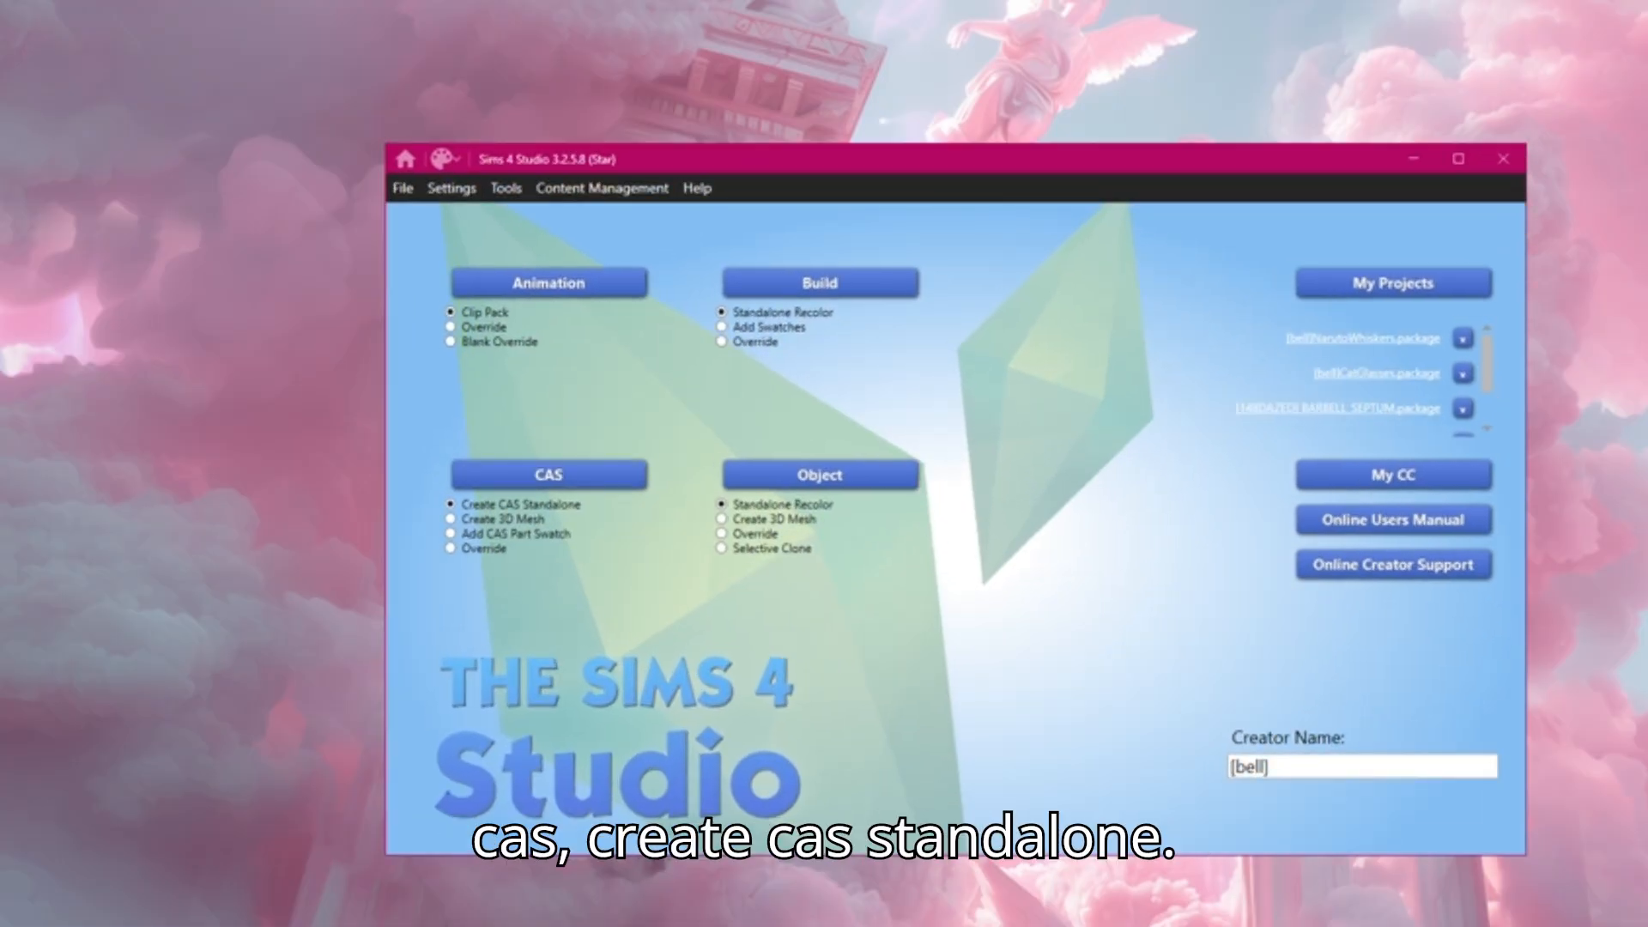
left_click(549, 474)
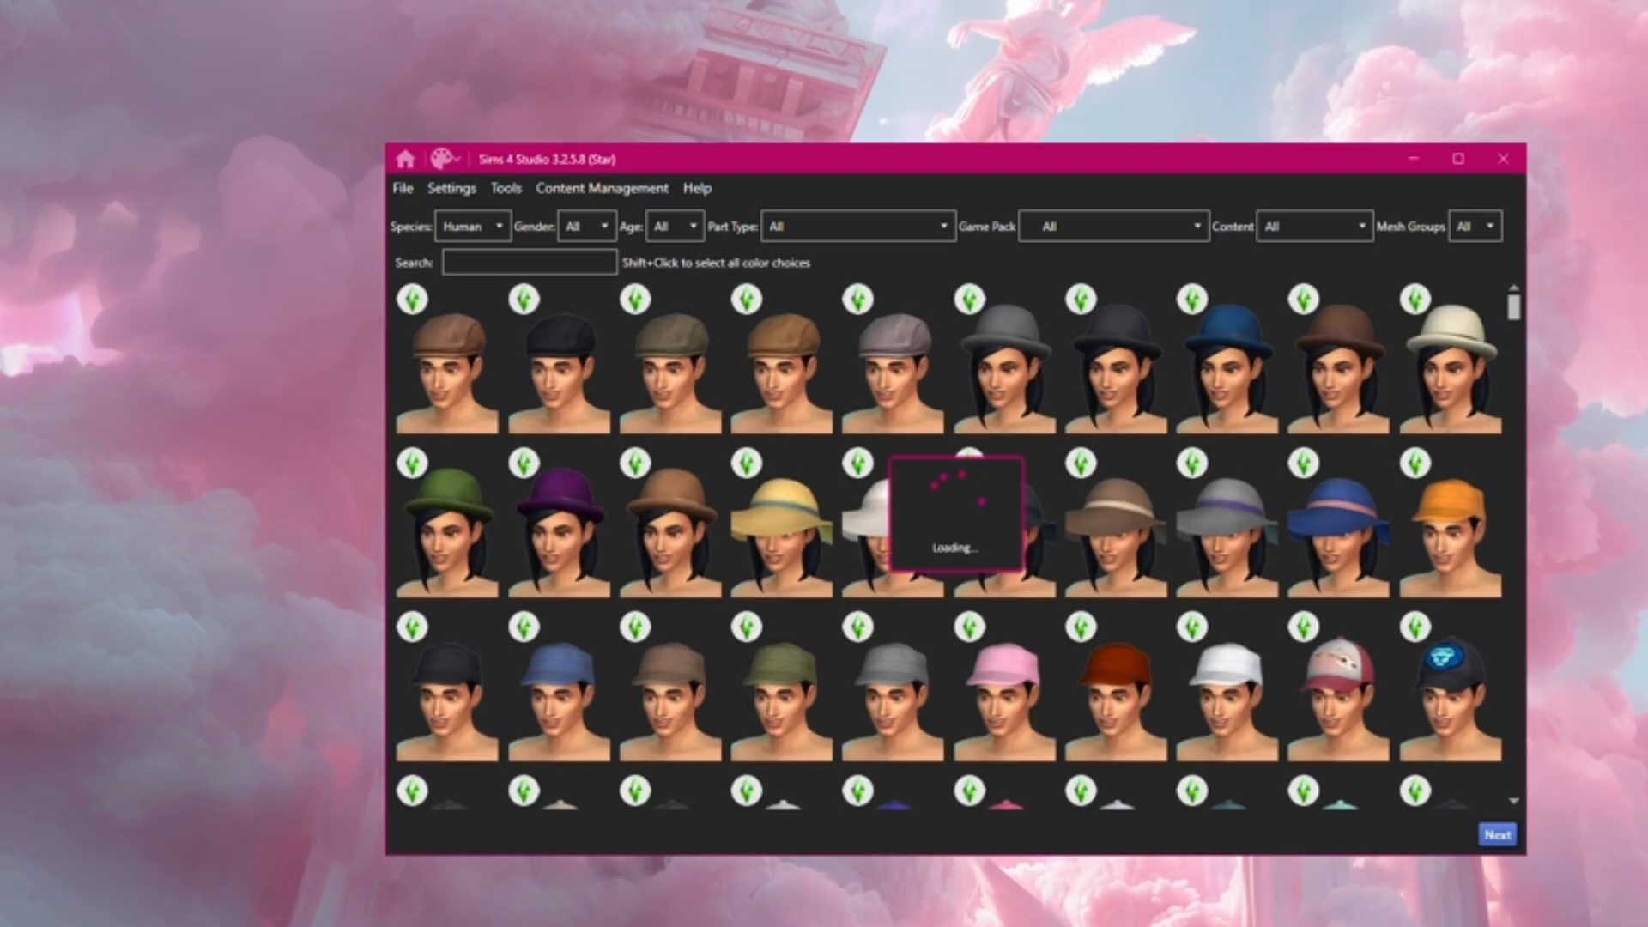
Step: Enlarge the window and filter the CAS catalog to Female, part type Clothing Body, and game pack Royalty & Legacy
left_click_drag(386, 144, 220, 66)
left_click(426, 149)
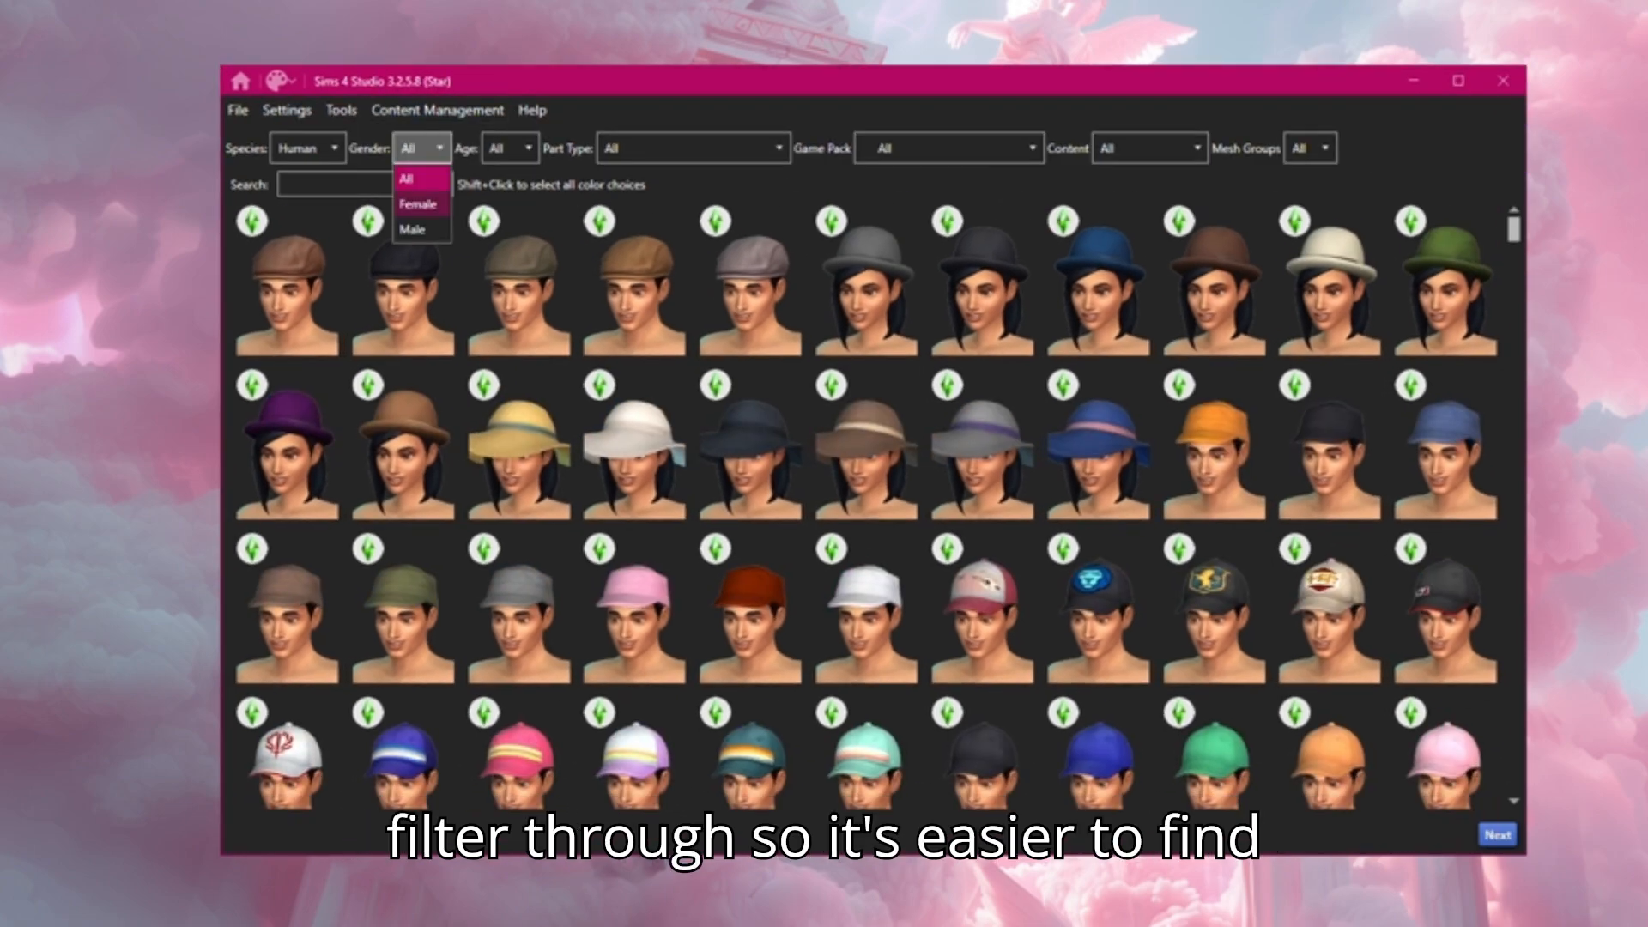
left_click(421, 205)
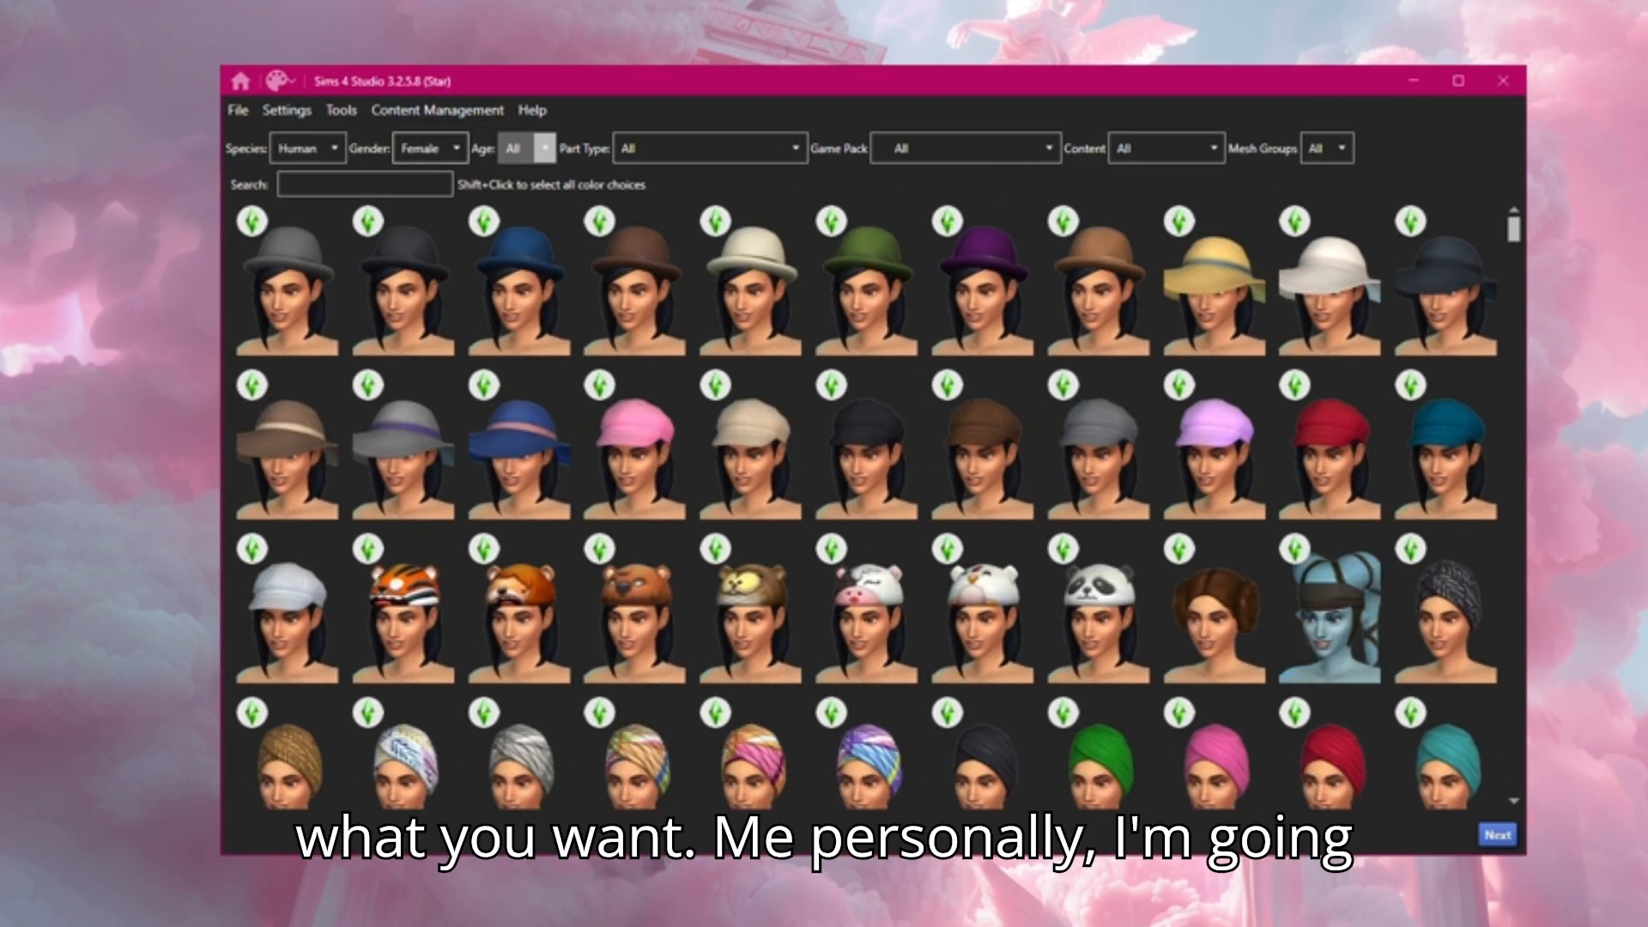
left_click(709, 149)
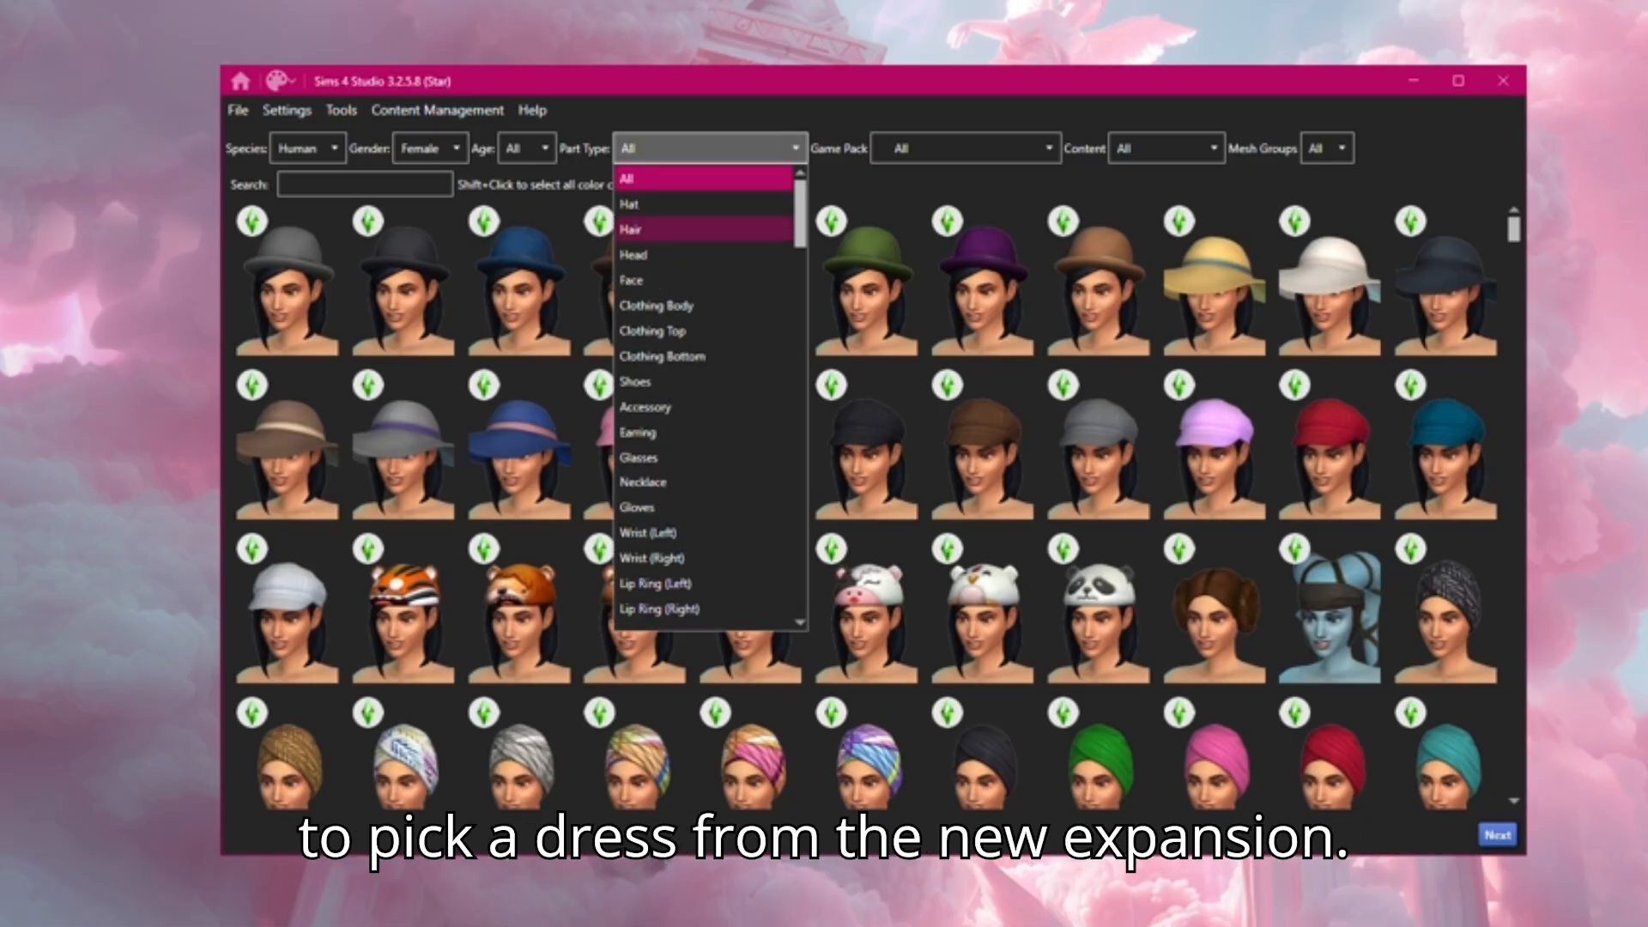
left_click(657, 305)
left_click(961, 149)
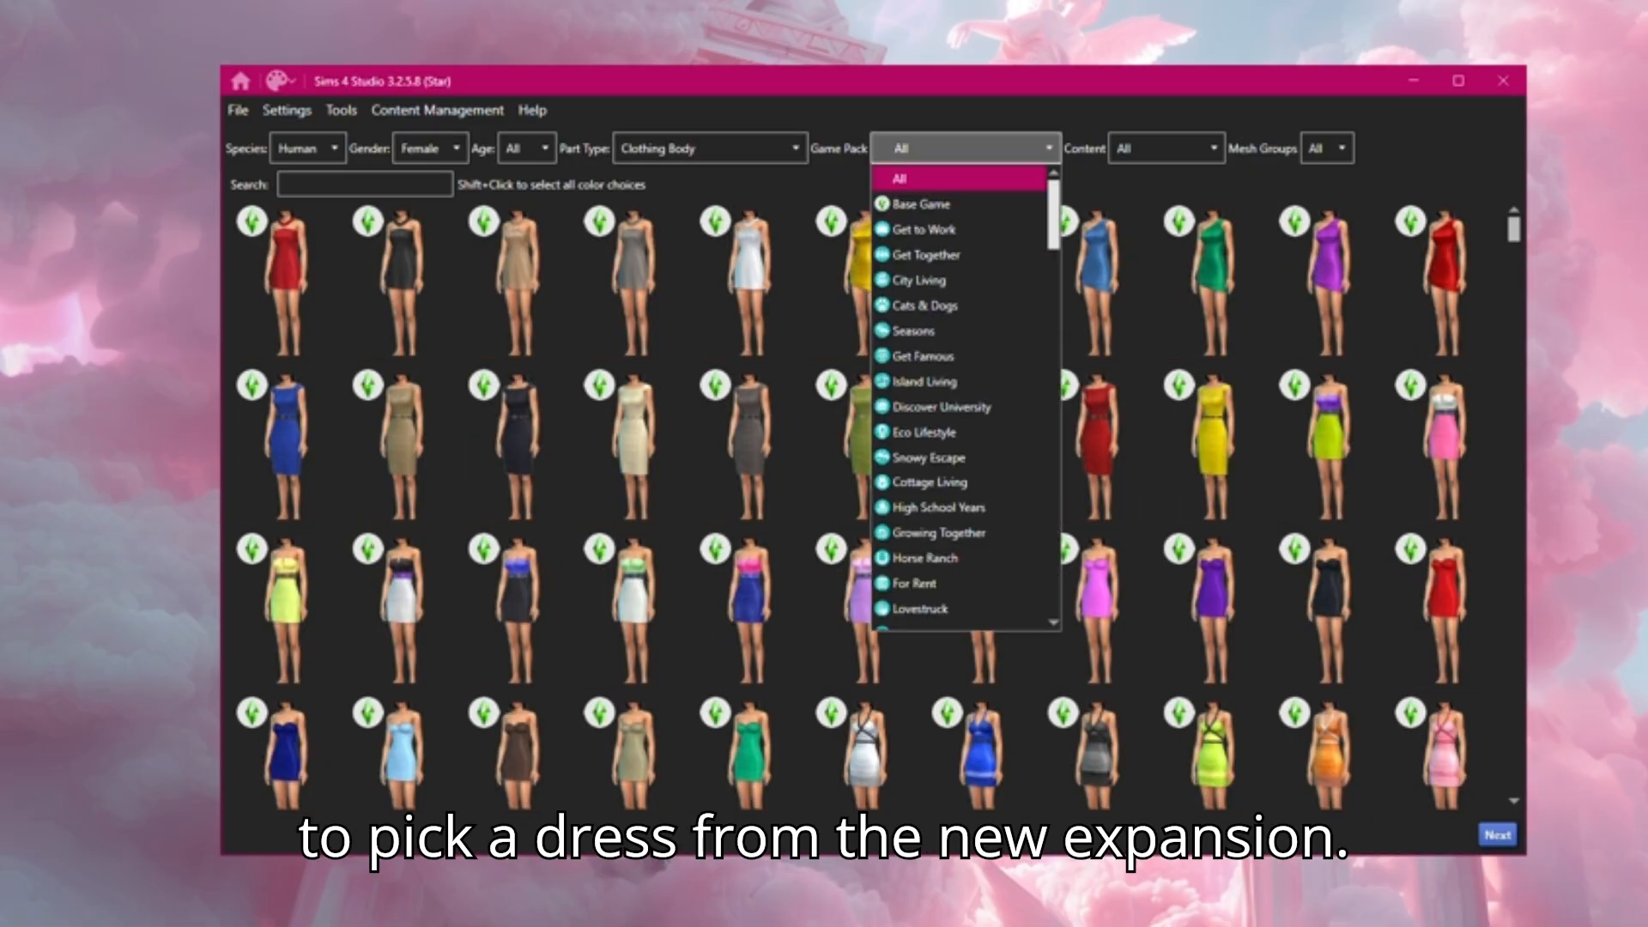
scroll(961, 387, "down", 5)
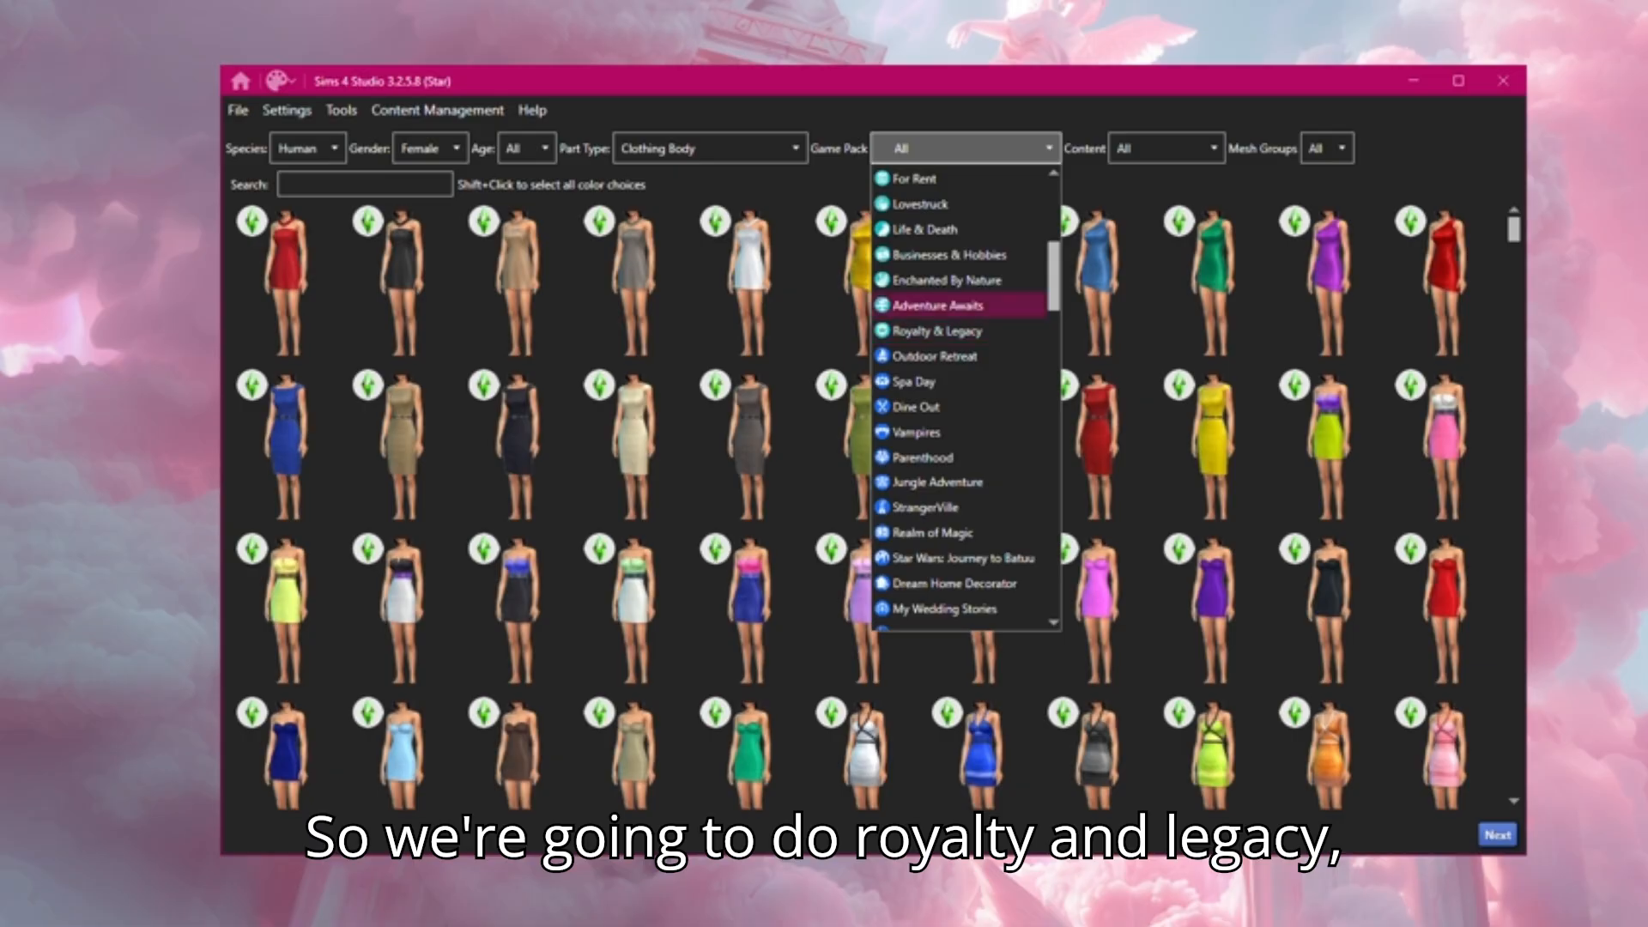
left_click(938, 330)
Step: Select the solid white strapless embroidered gown in the catalog and proceed to saving its package
left_click_drag(1513, 236, 1514, 687)
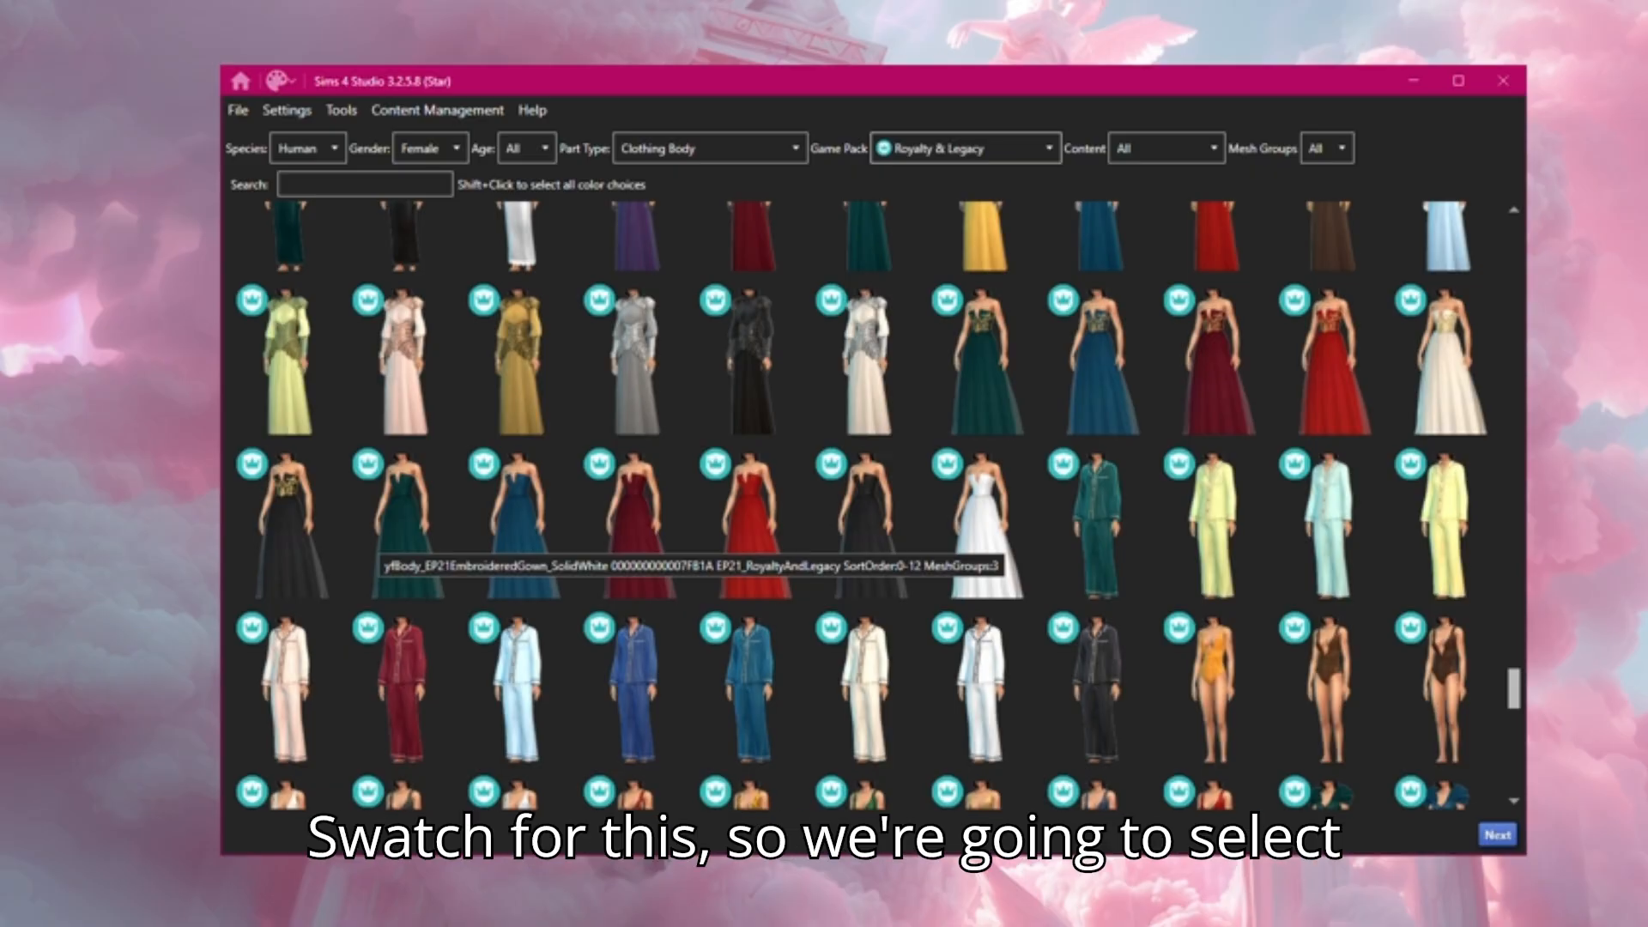
left_click(995, 537)
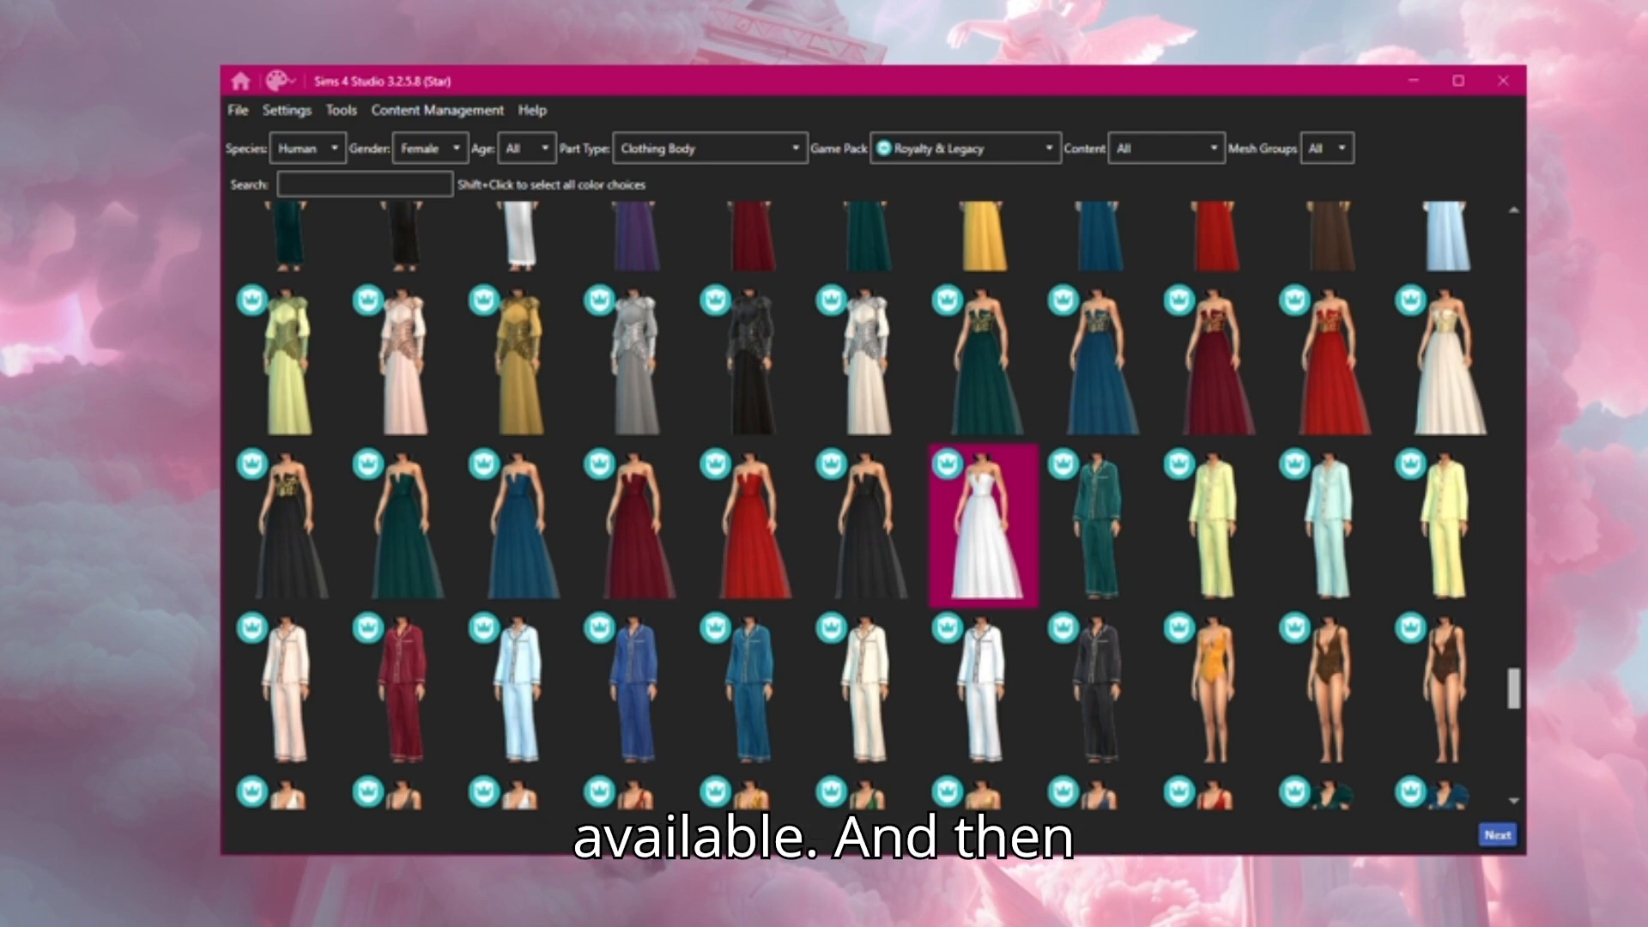
left_click(1498, 835)
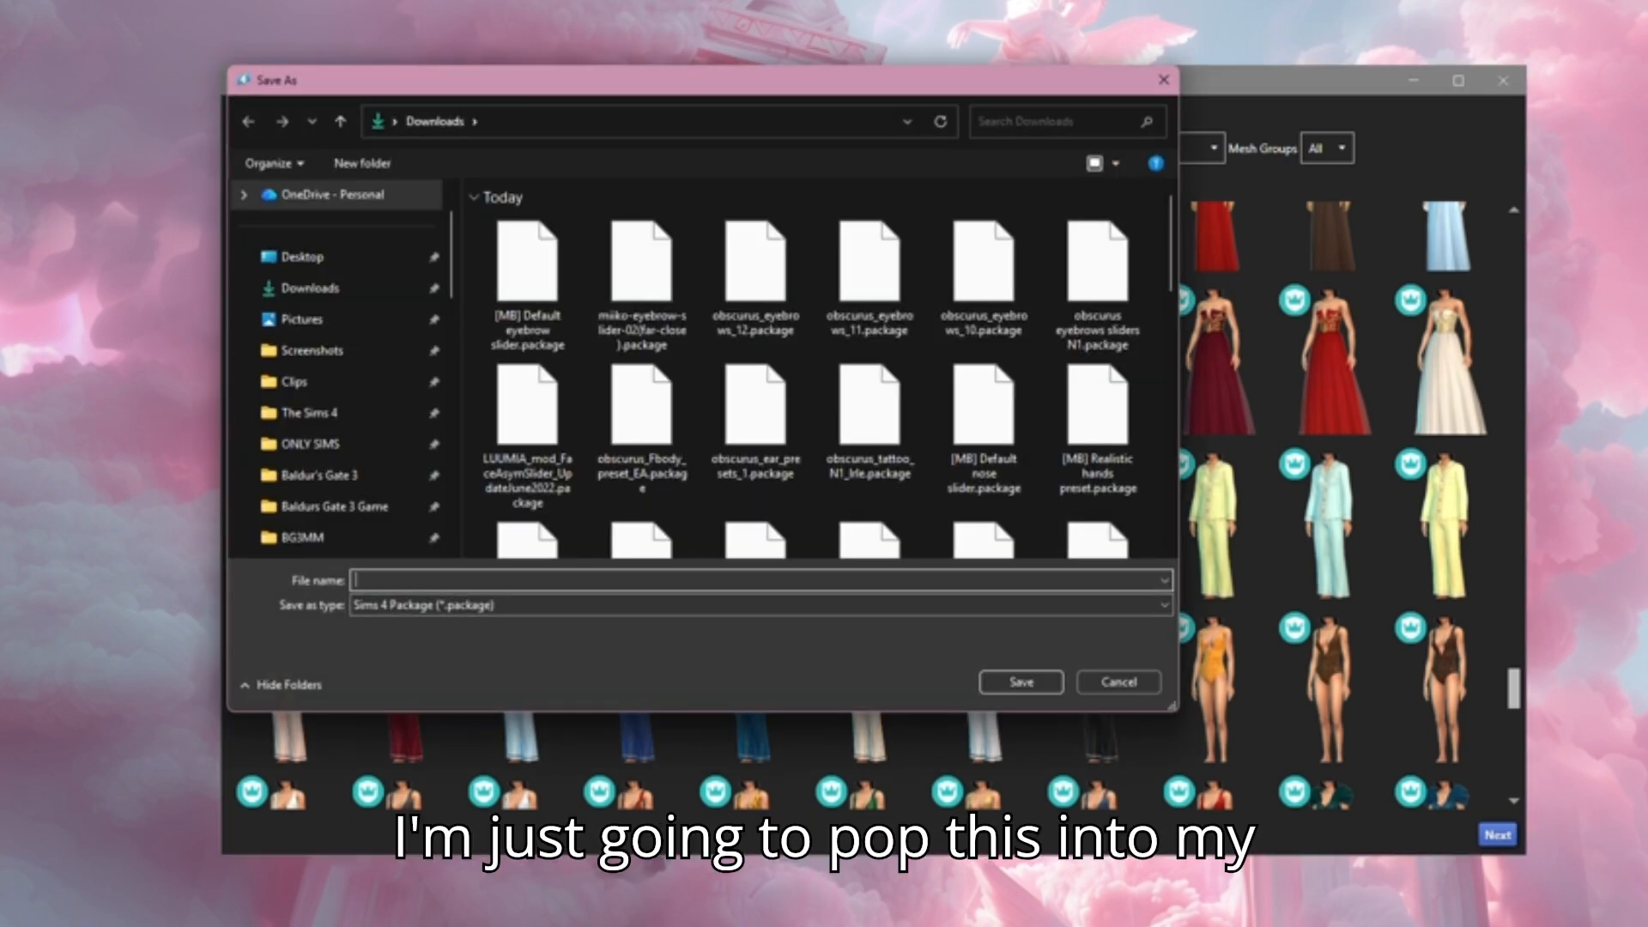
Step: Create a folder named "dress" inside ONLY SIMS > CC > CAS and open it as the save location
left_click(310, 444)
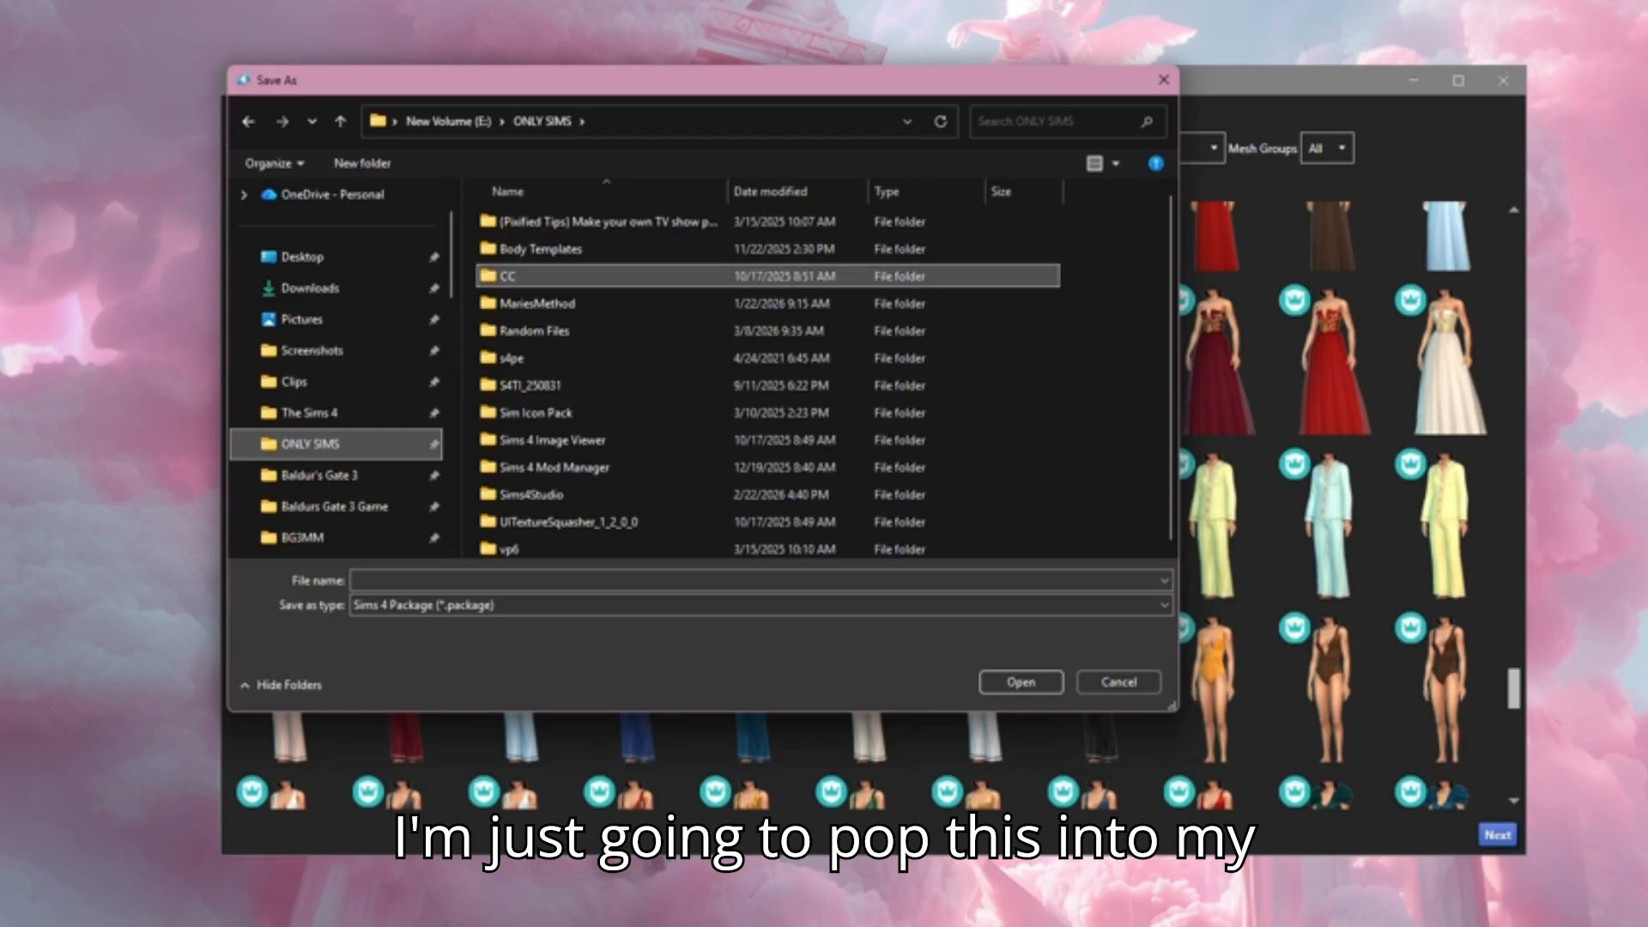
double_click(508, 275)
double_click(515, 221)
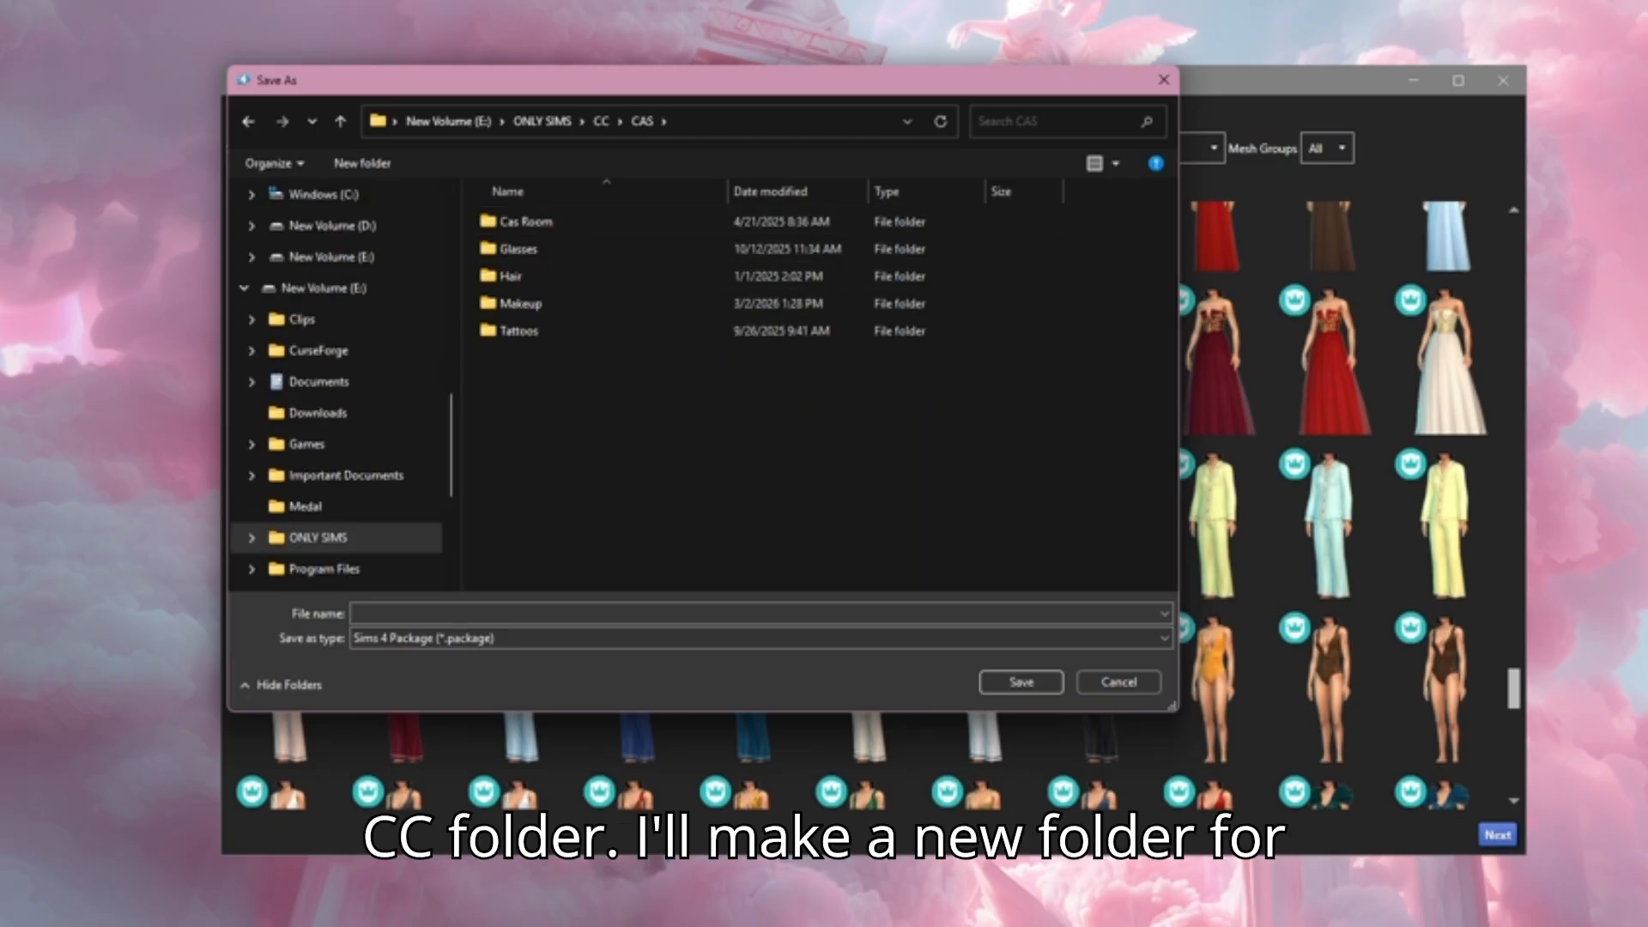
left_click(362, 163)
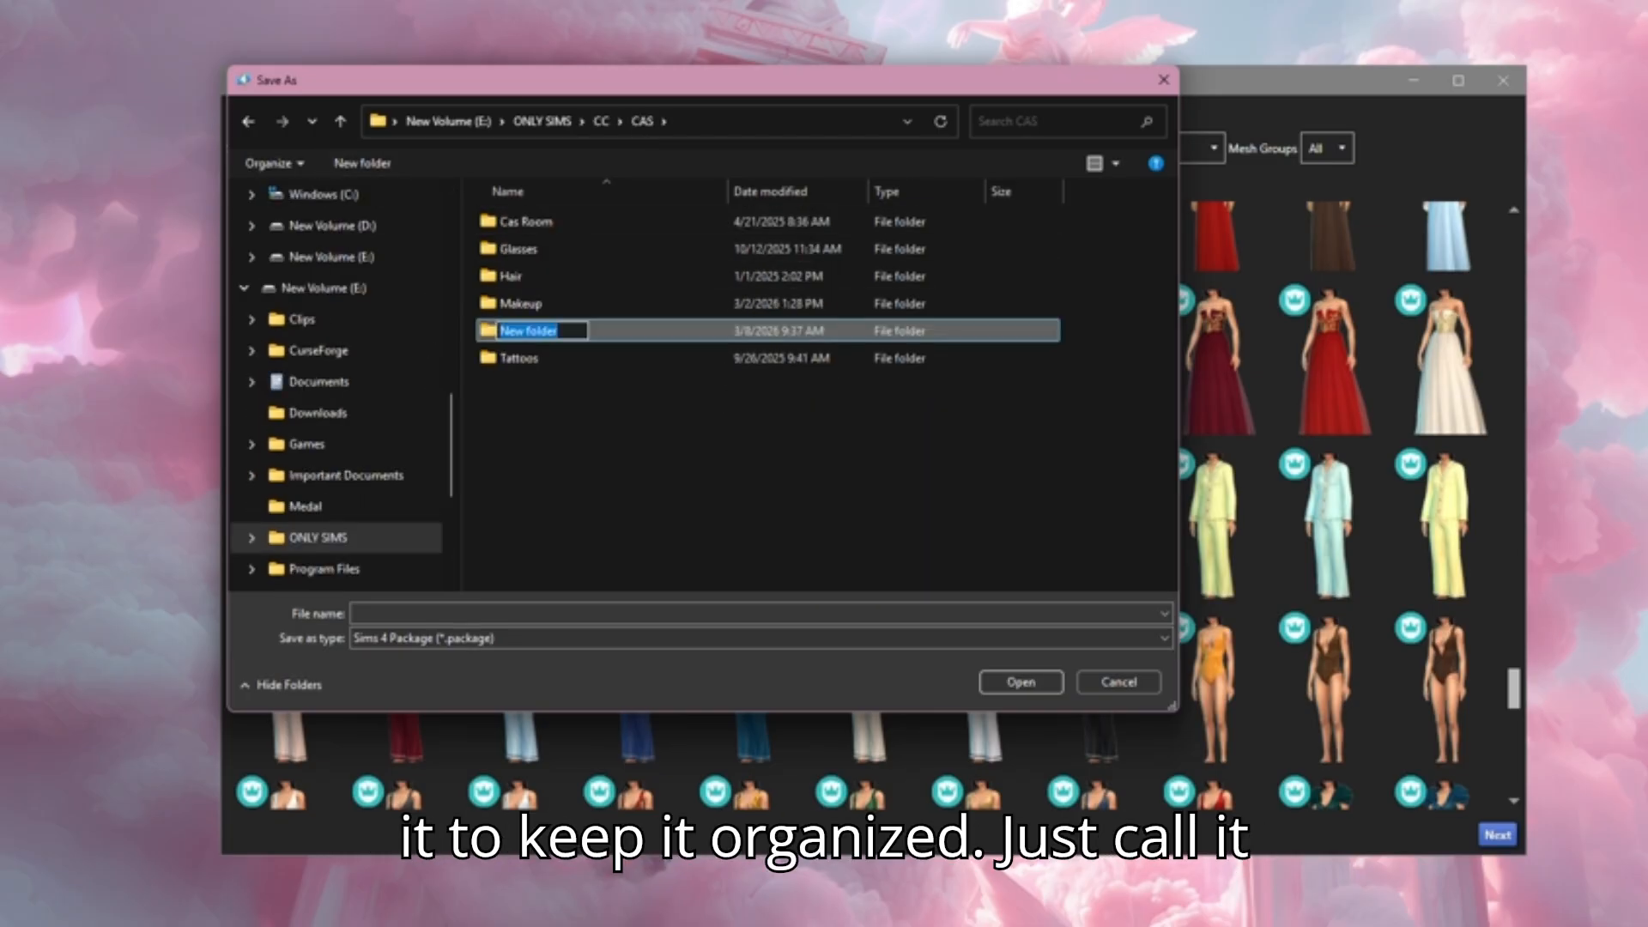
type("dress")
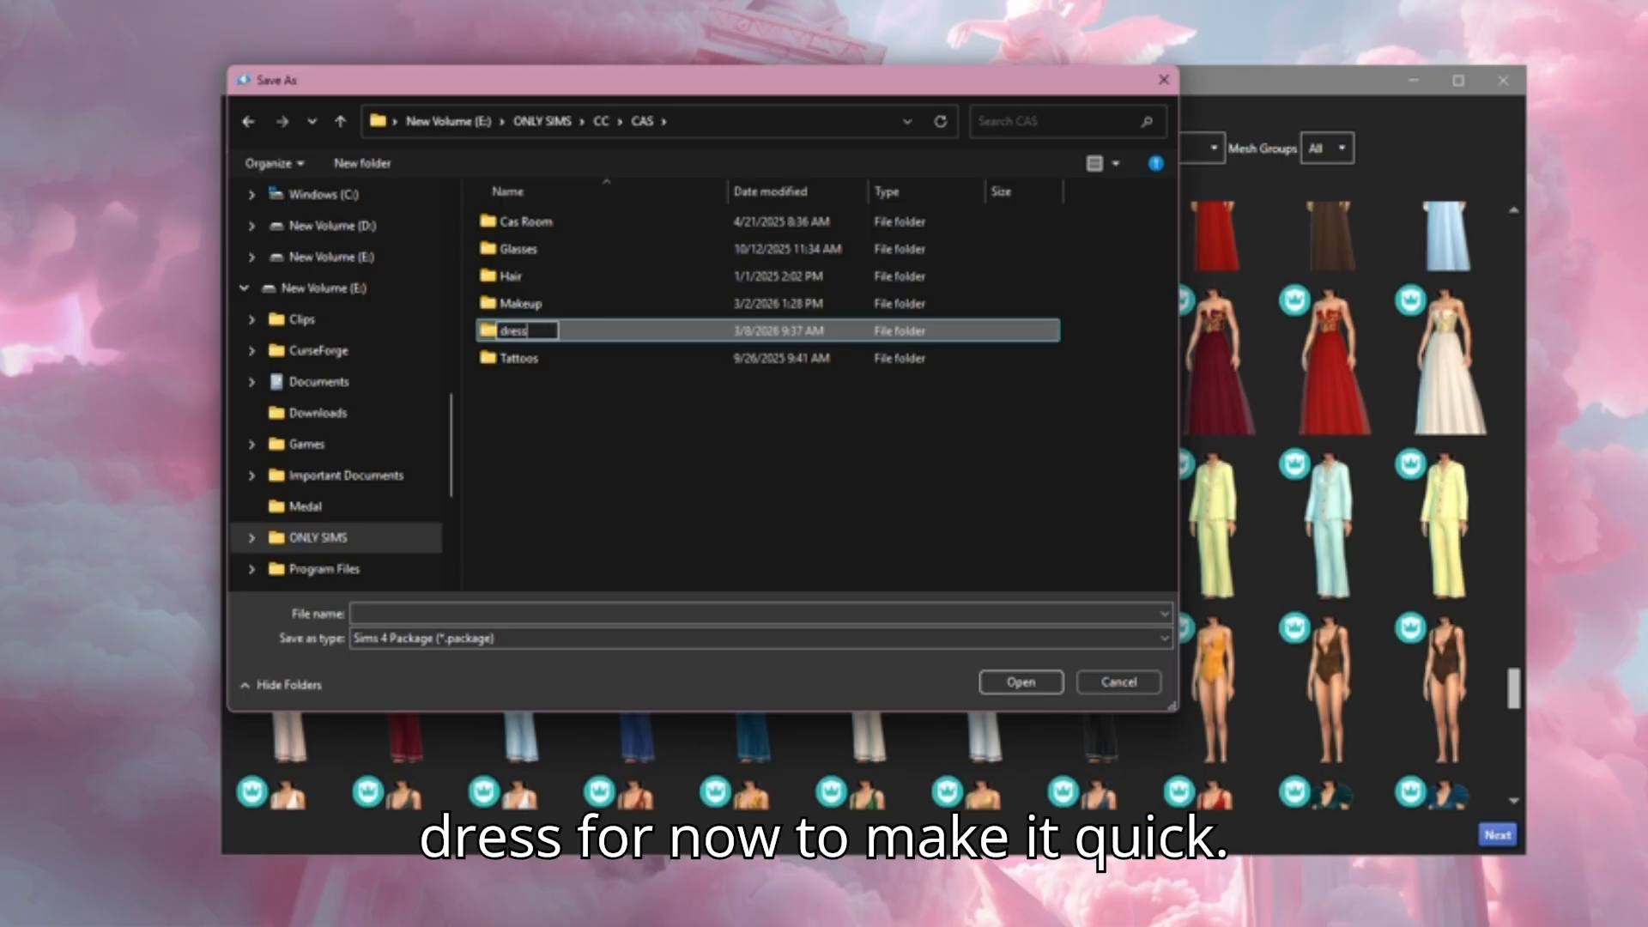
key("Return")
key("Return")
Step: Save the new package in the dress folder as [bell]R&LRecolor
left_click(395, 614)
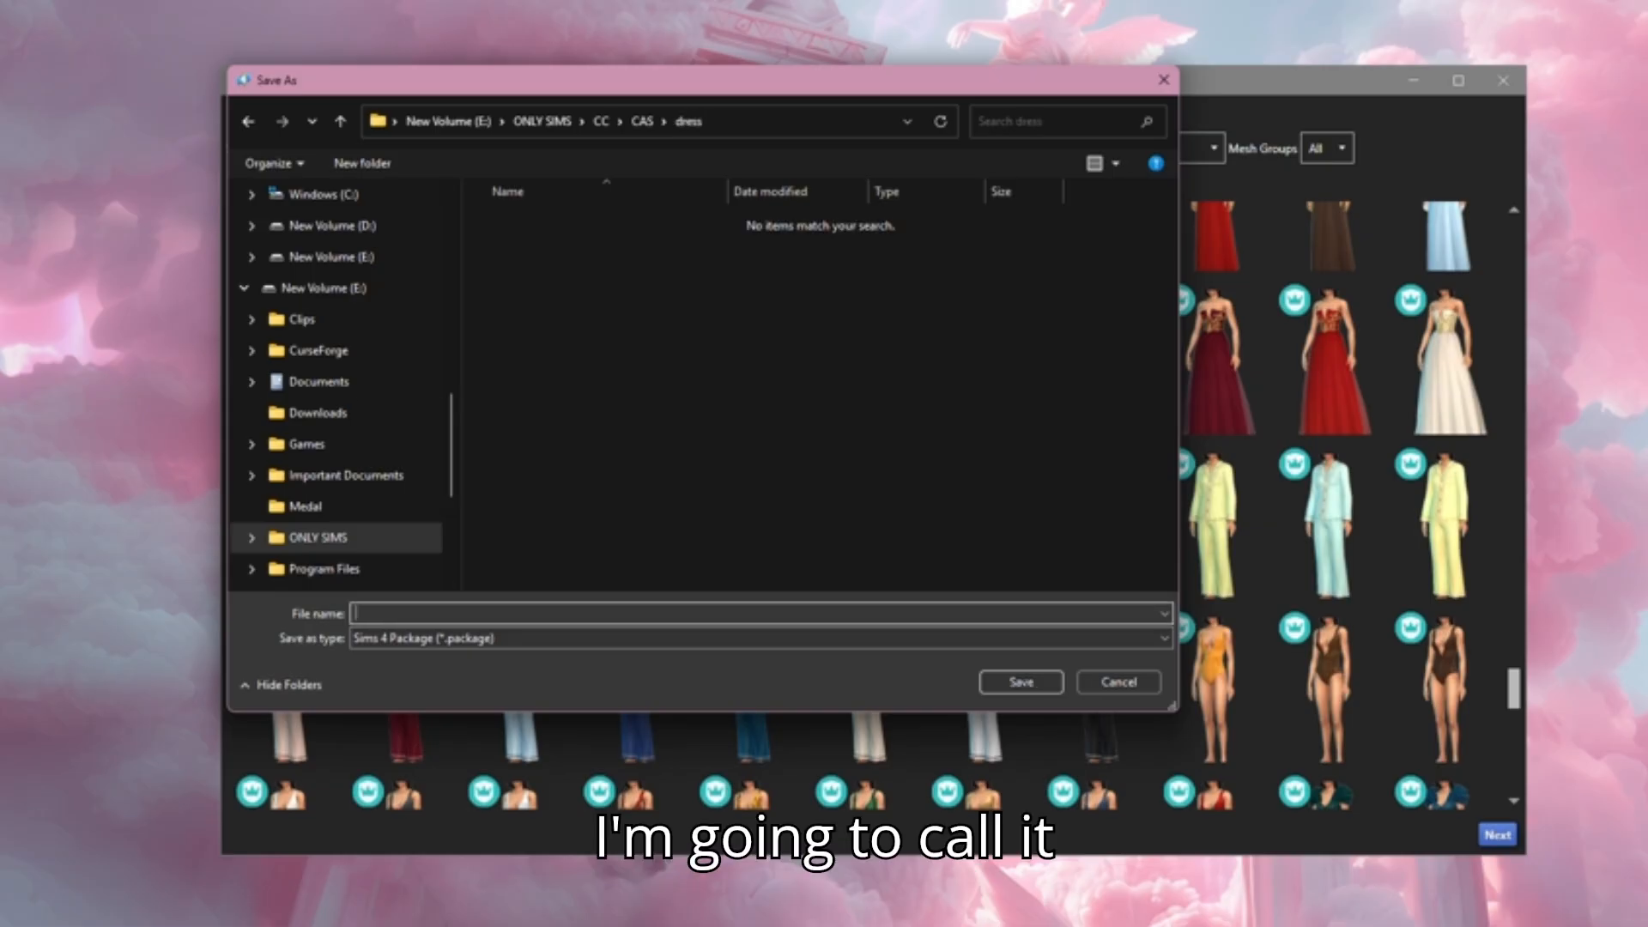
type("[bell]R")
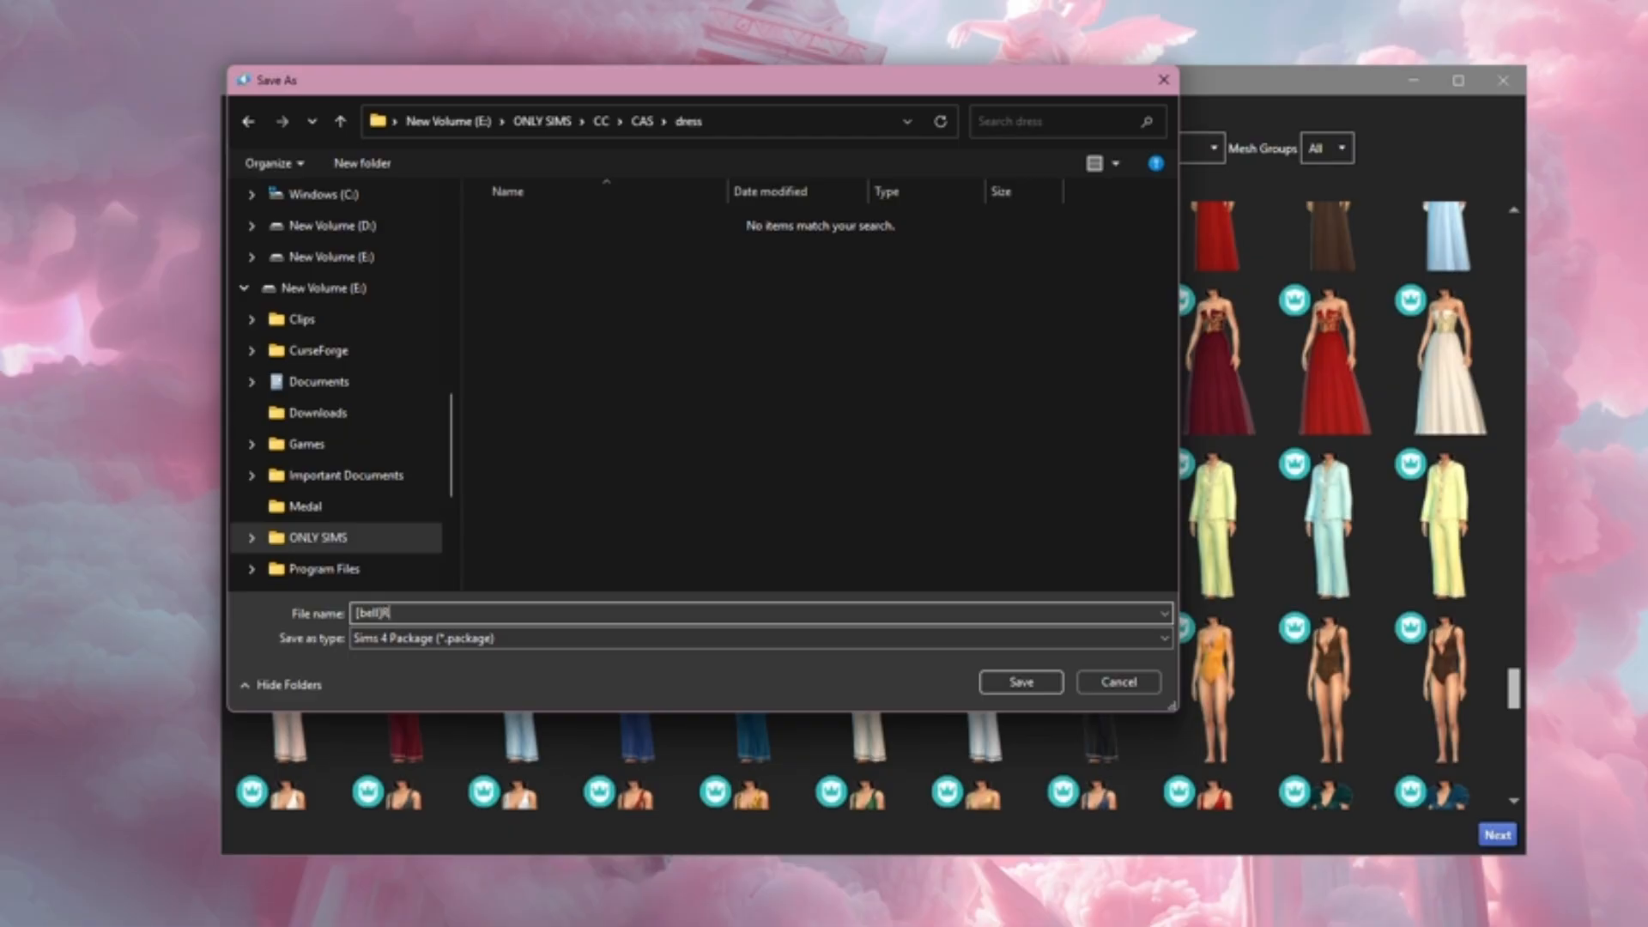
type("&LRecolor")
key("Return")
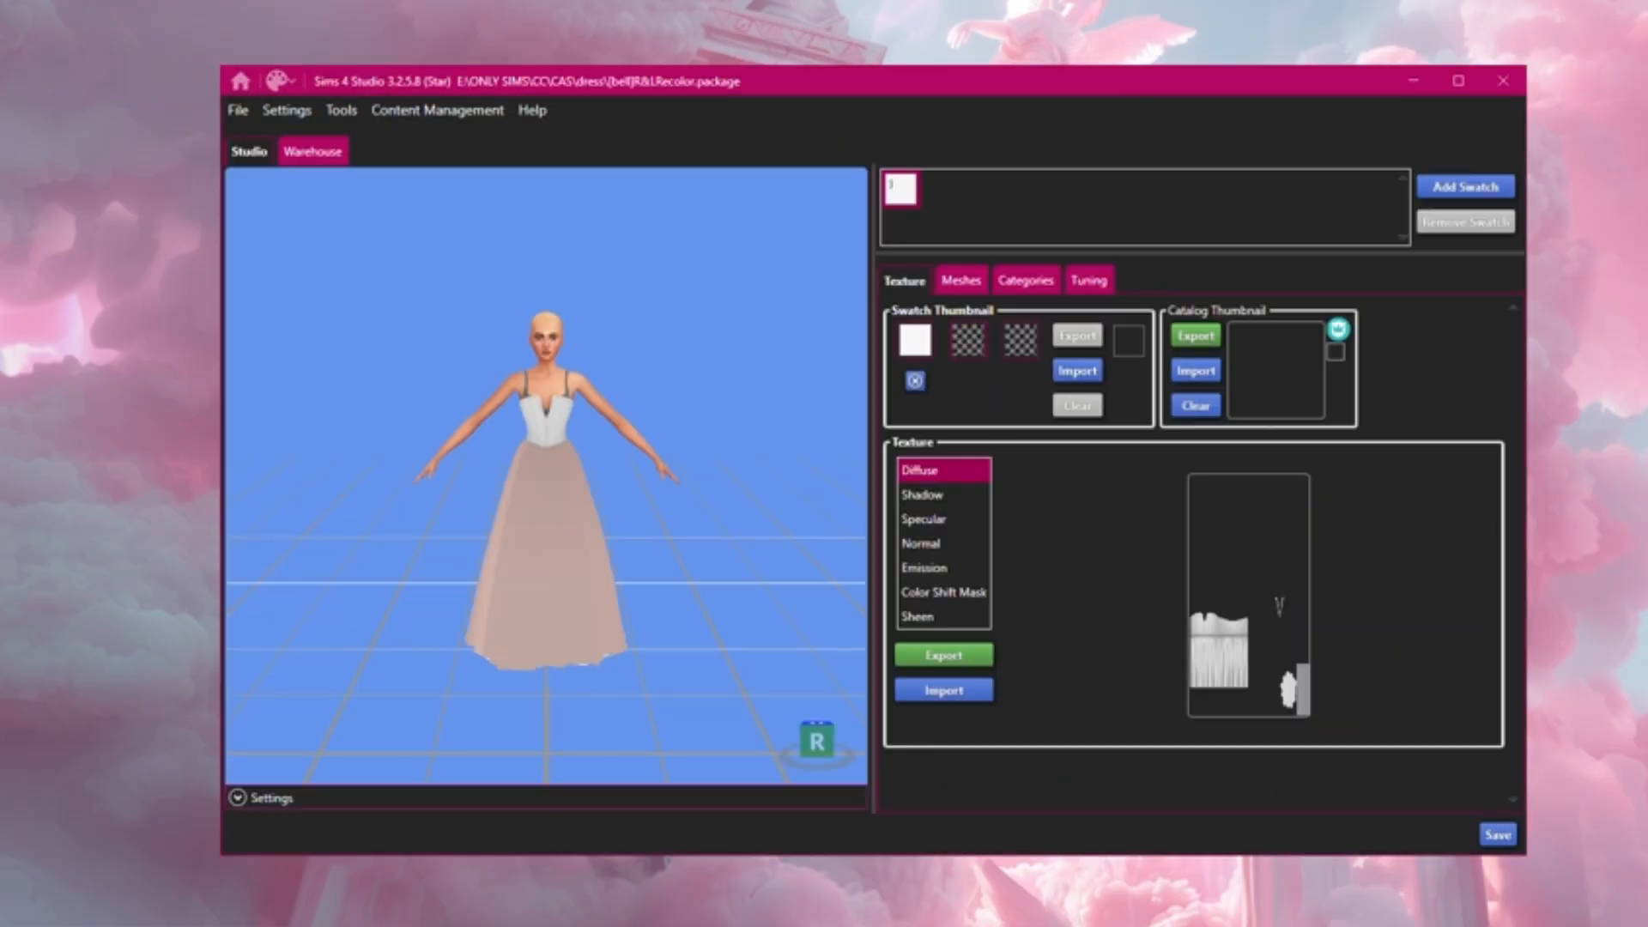
left_click_drag(449, 578, 453, 577)
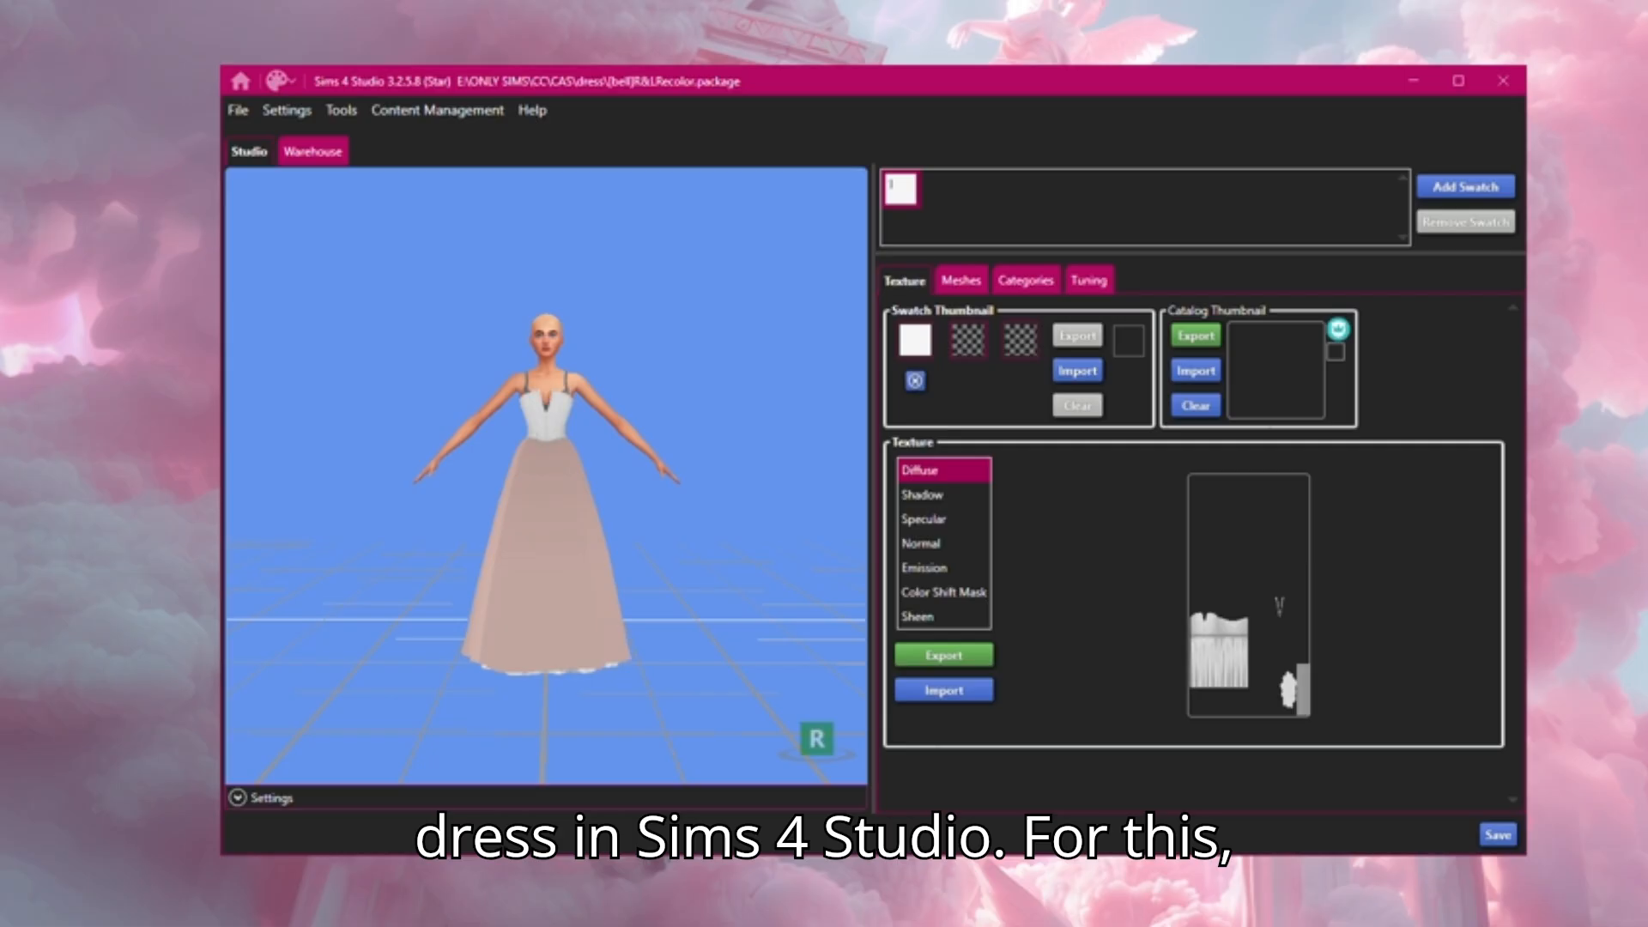
left_click(960, 280)
left_click_drag(441, 544, 441, 544)
left_click(903, 281)
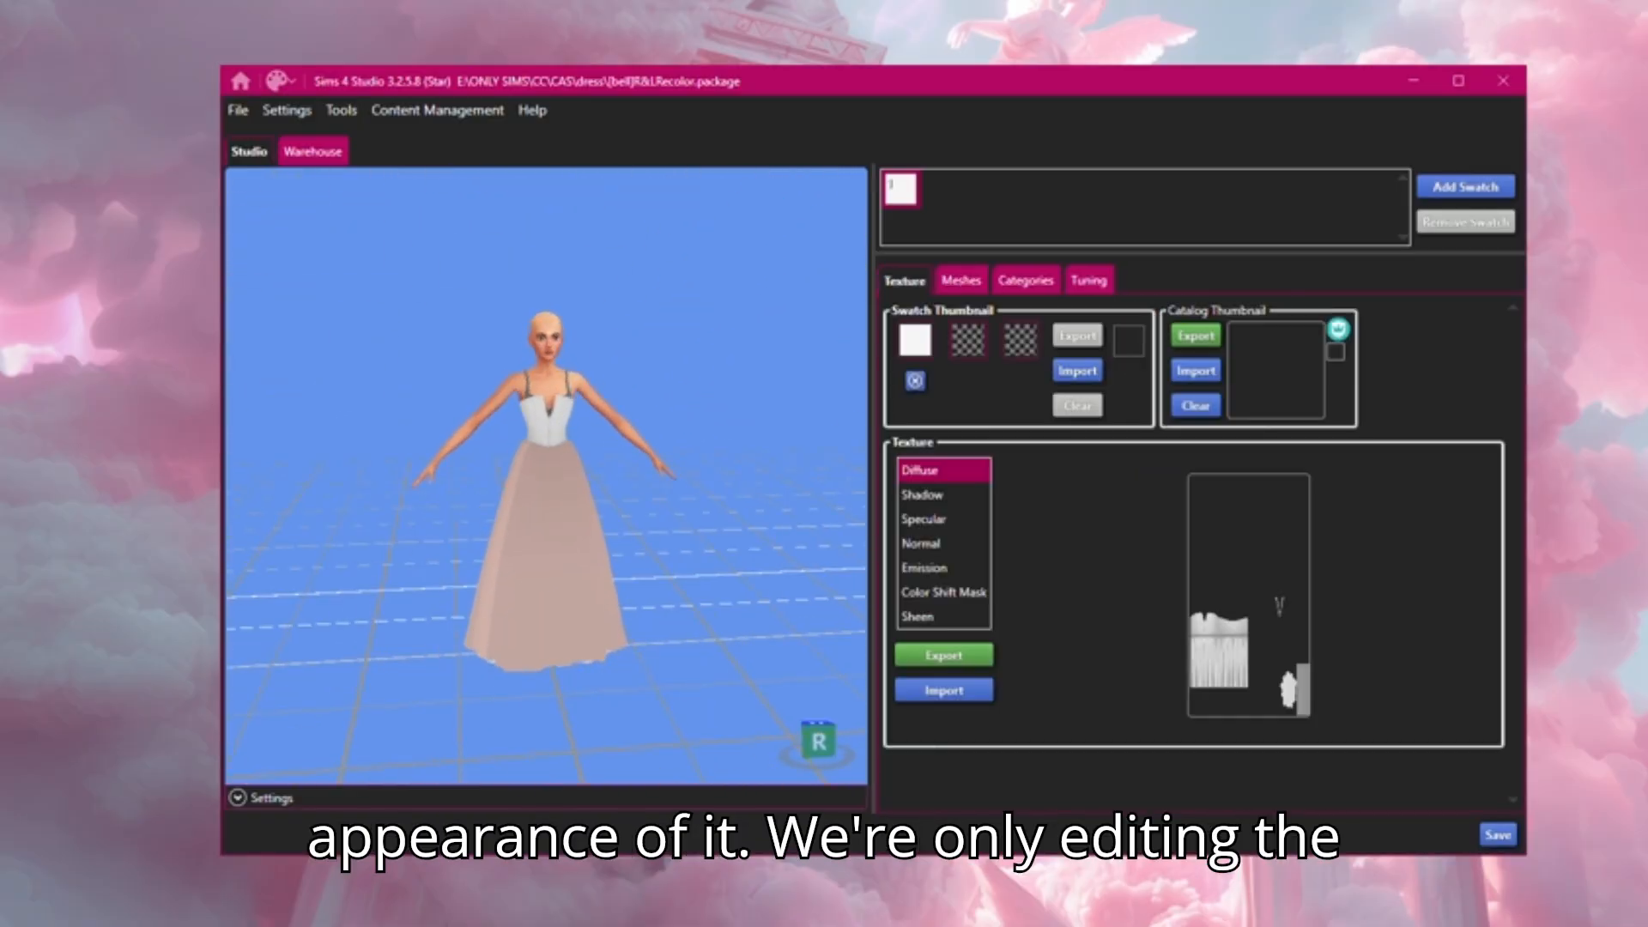
right_click_drag(707, 501, 688, 501)
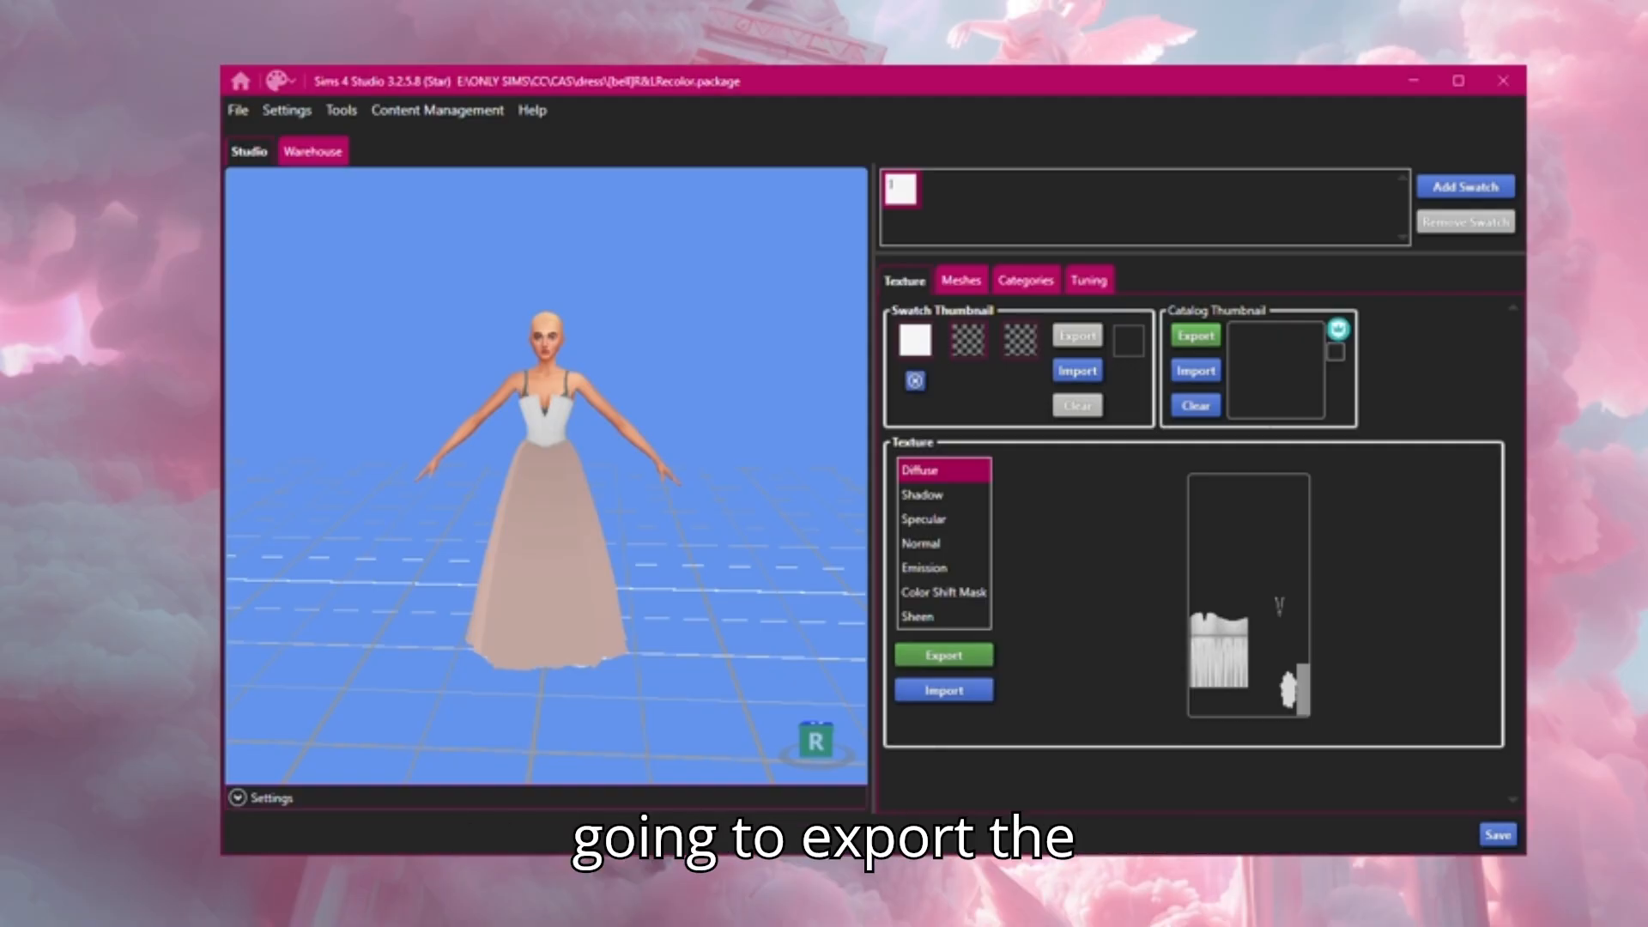
Step: Export the gown's Diffuse texture to the dress folder as a PNG image named "texture"
left_click(945, 655)
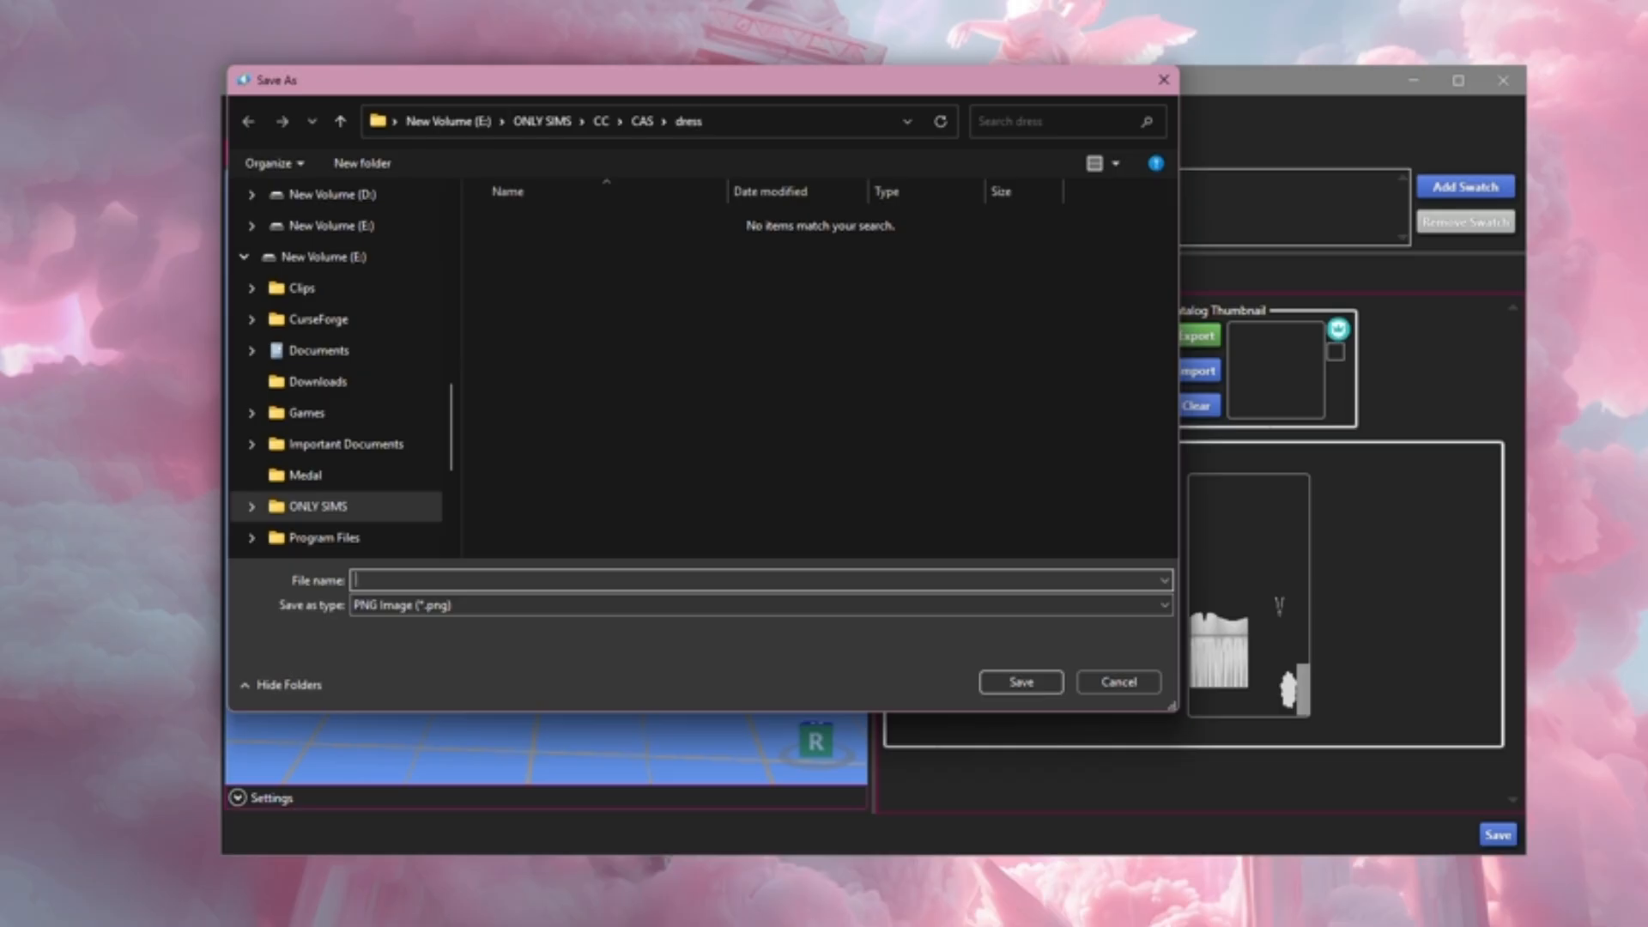
type("texture")
key("Return")
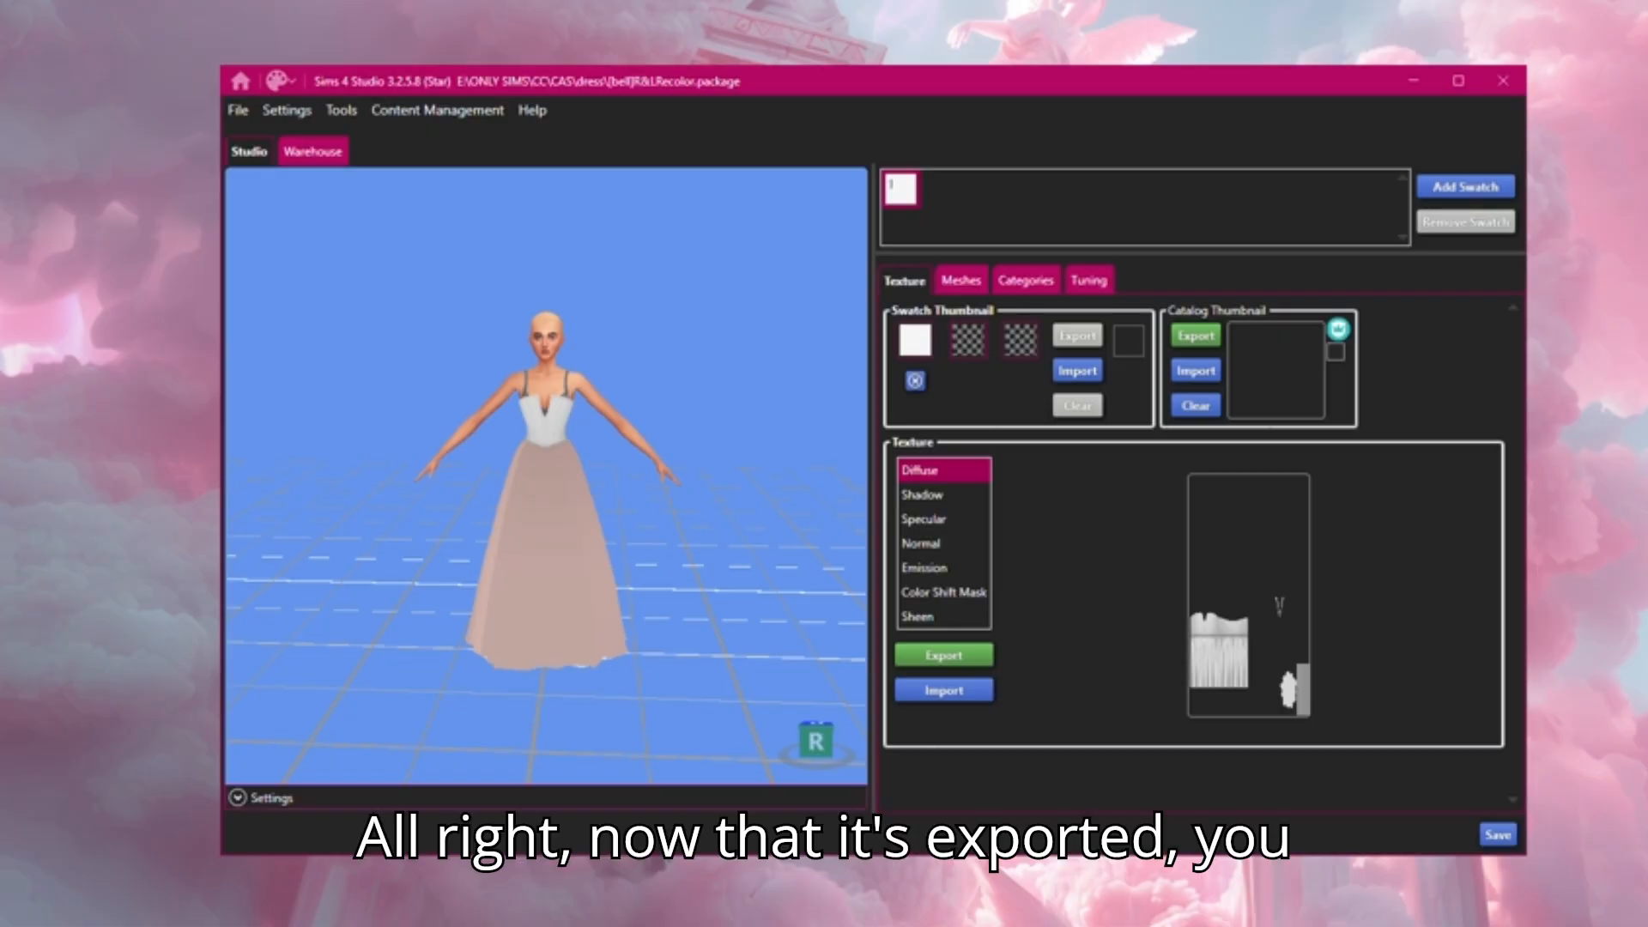
right_click_drag(537, 523, 606, 525)
right_click_drag(536, 645, 482, 625)
Step: Locate the exported texture image in the dress folder with File Explorer and open it in Adobe Photoshop CC 2019
key("super+e")
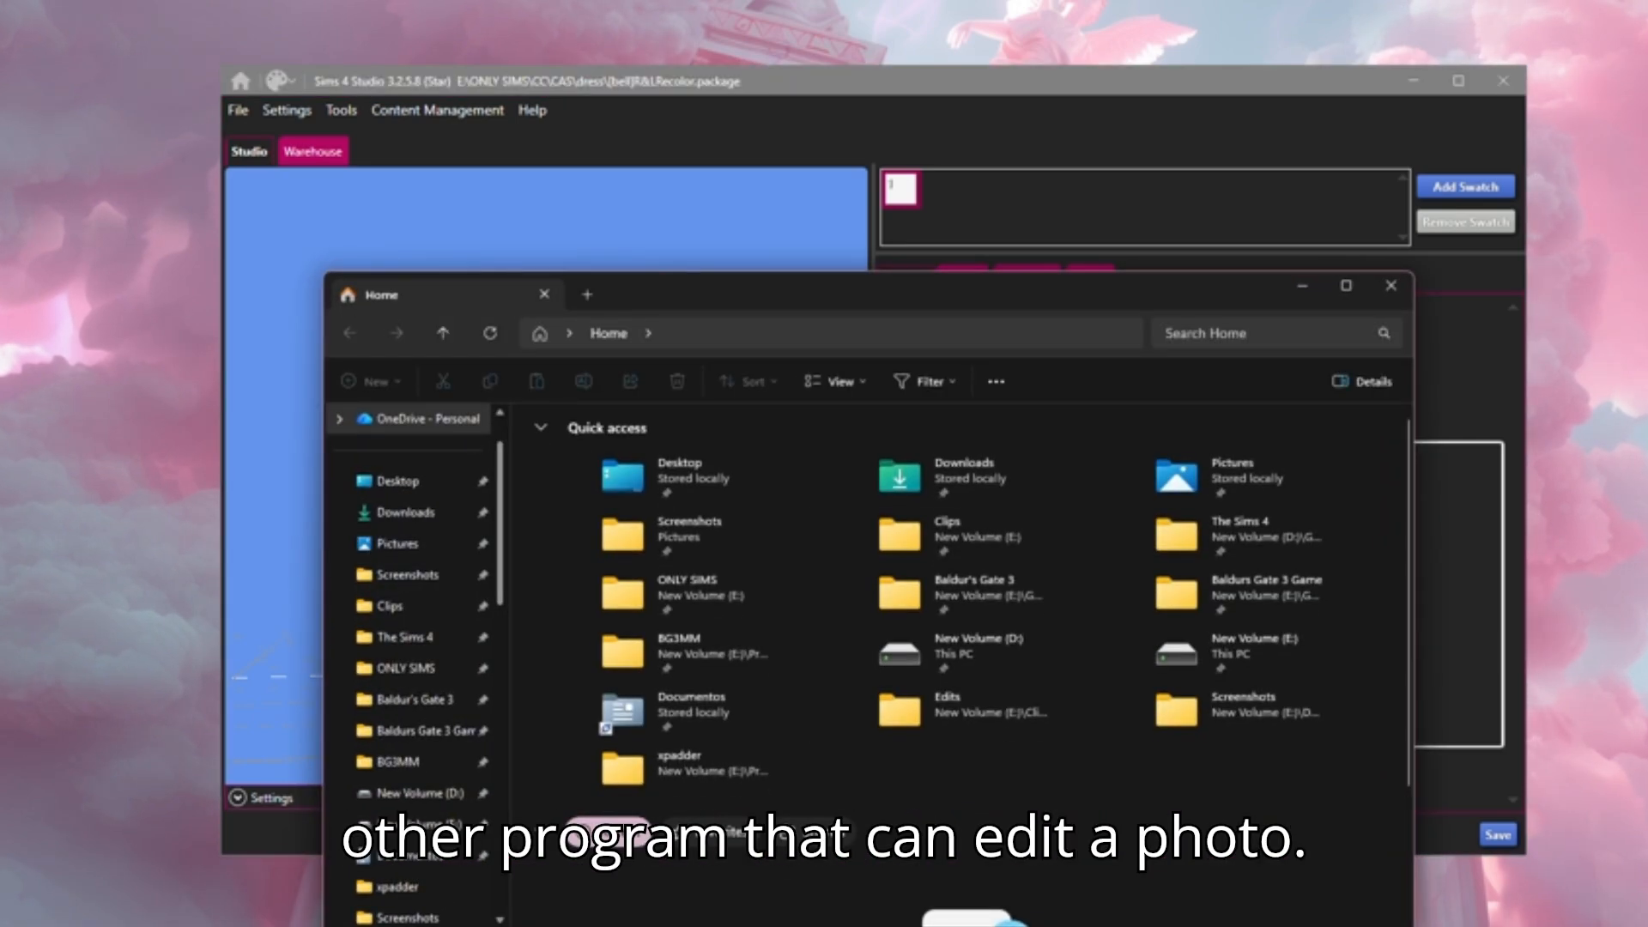
scroll(412, 544, "down", 3)
scroll(412, 543, "up", 3)
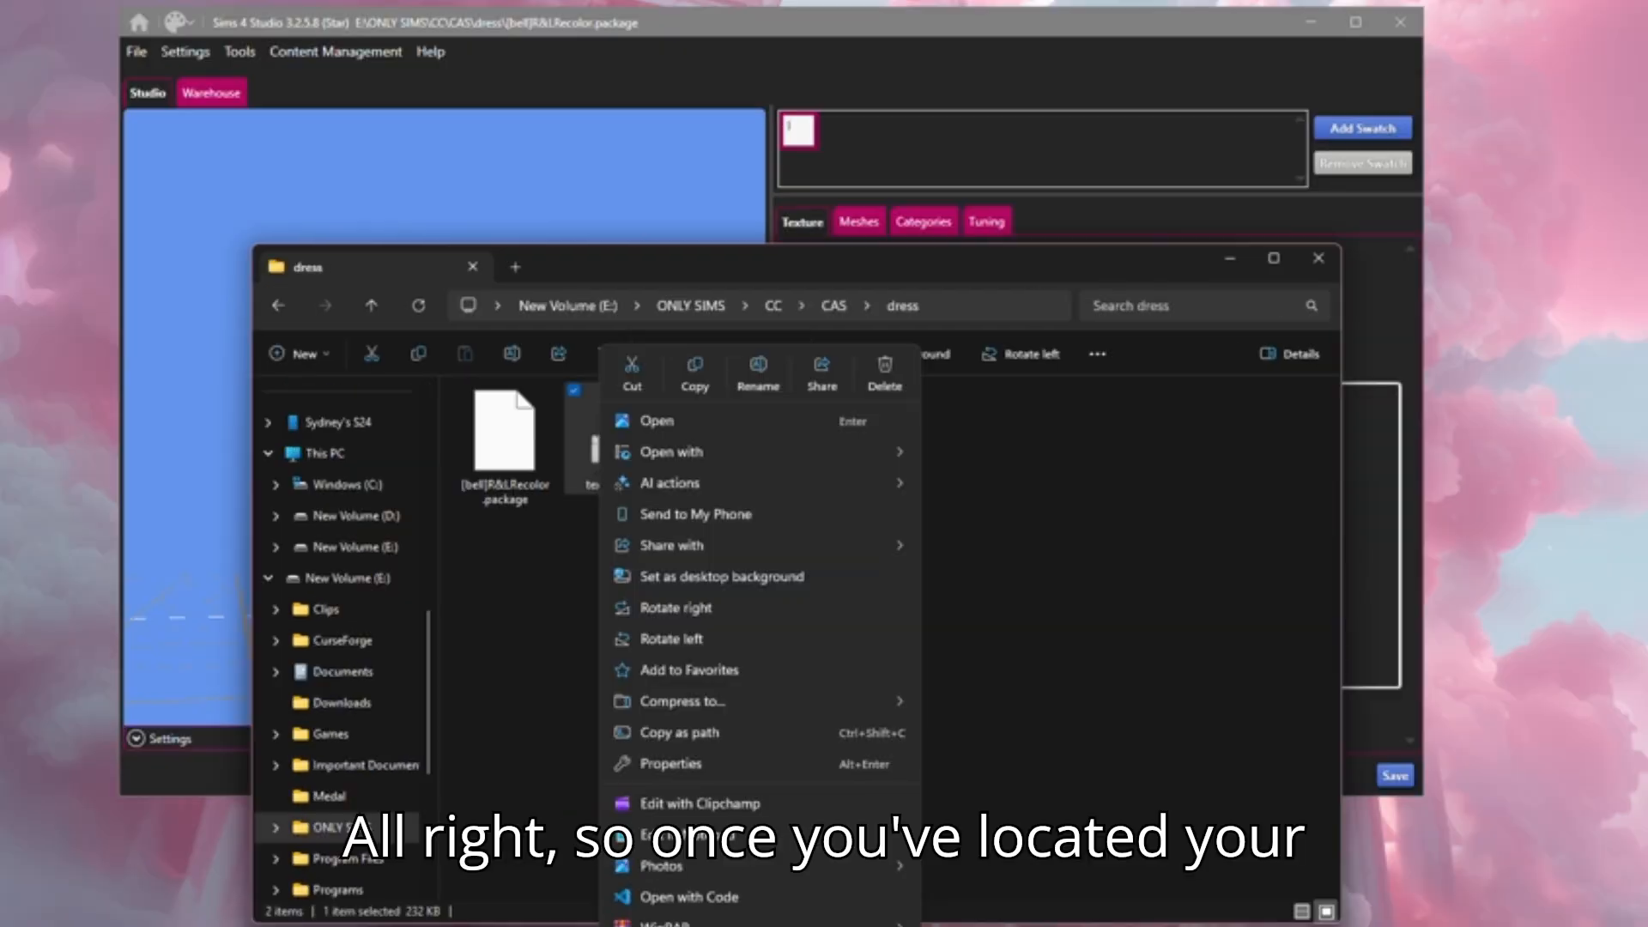
mouse_move(672, 452)
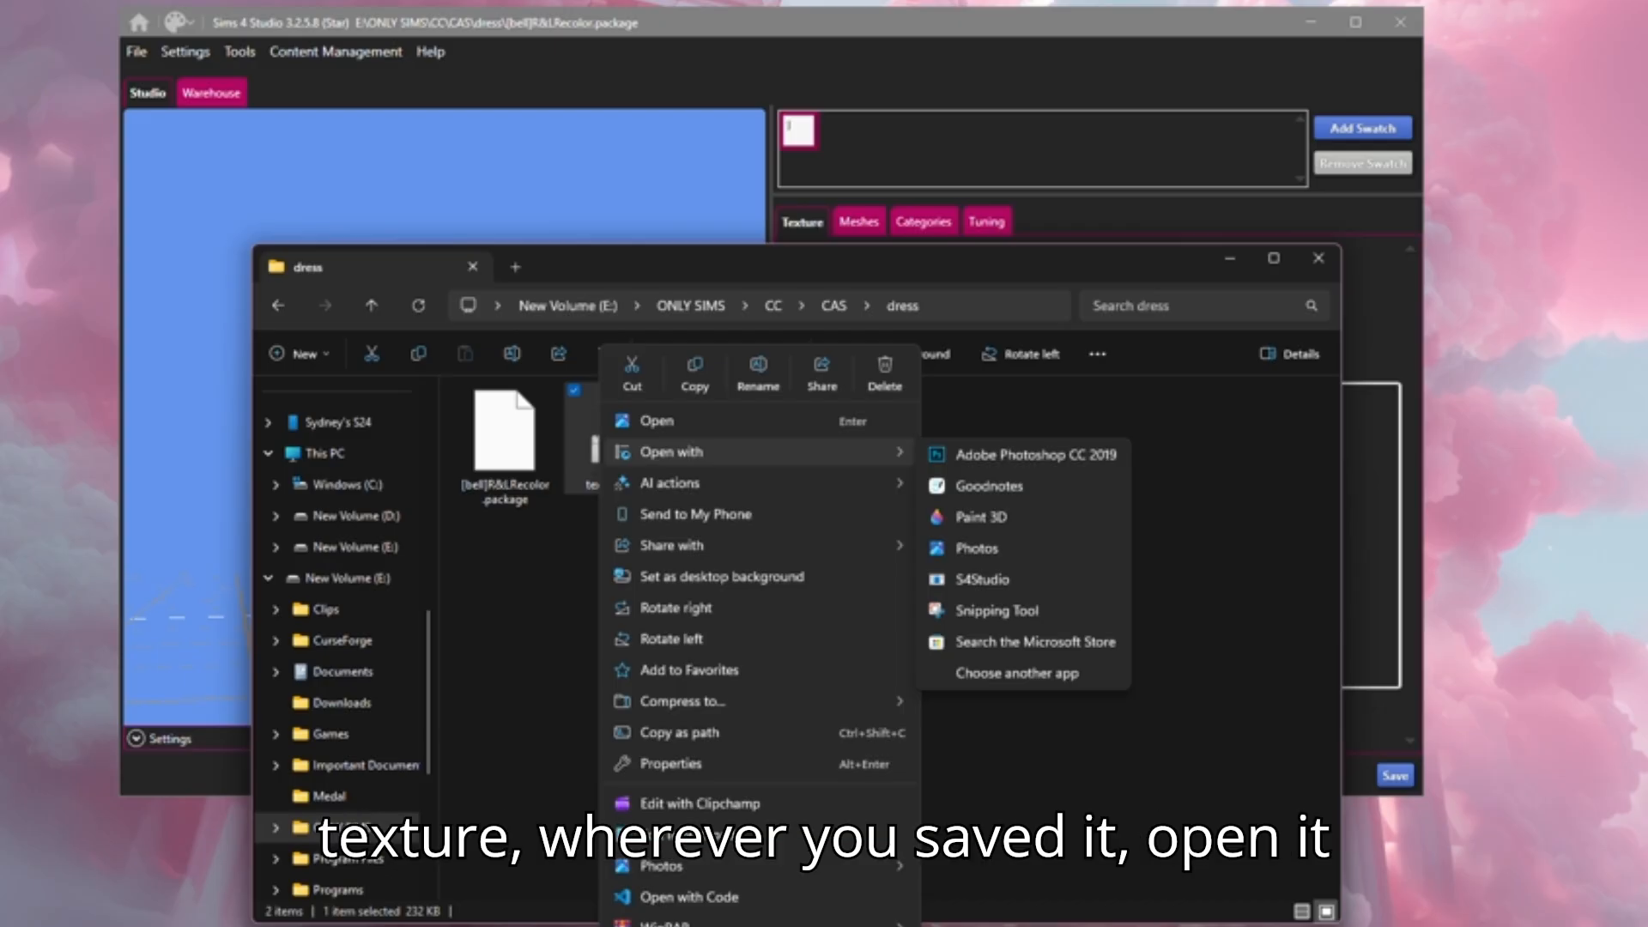
left_click(1036, 454)
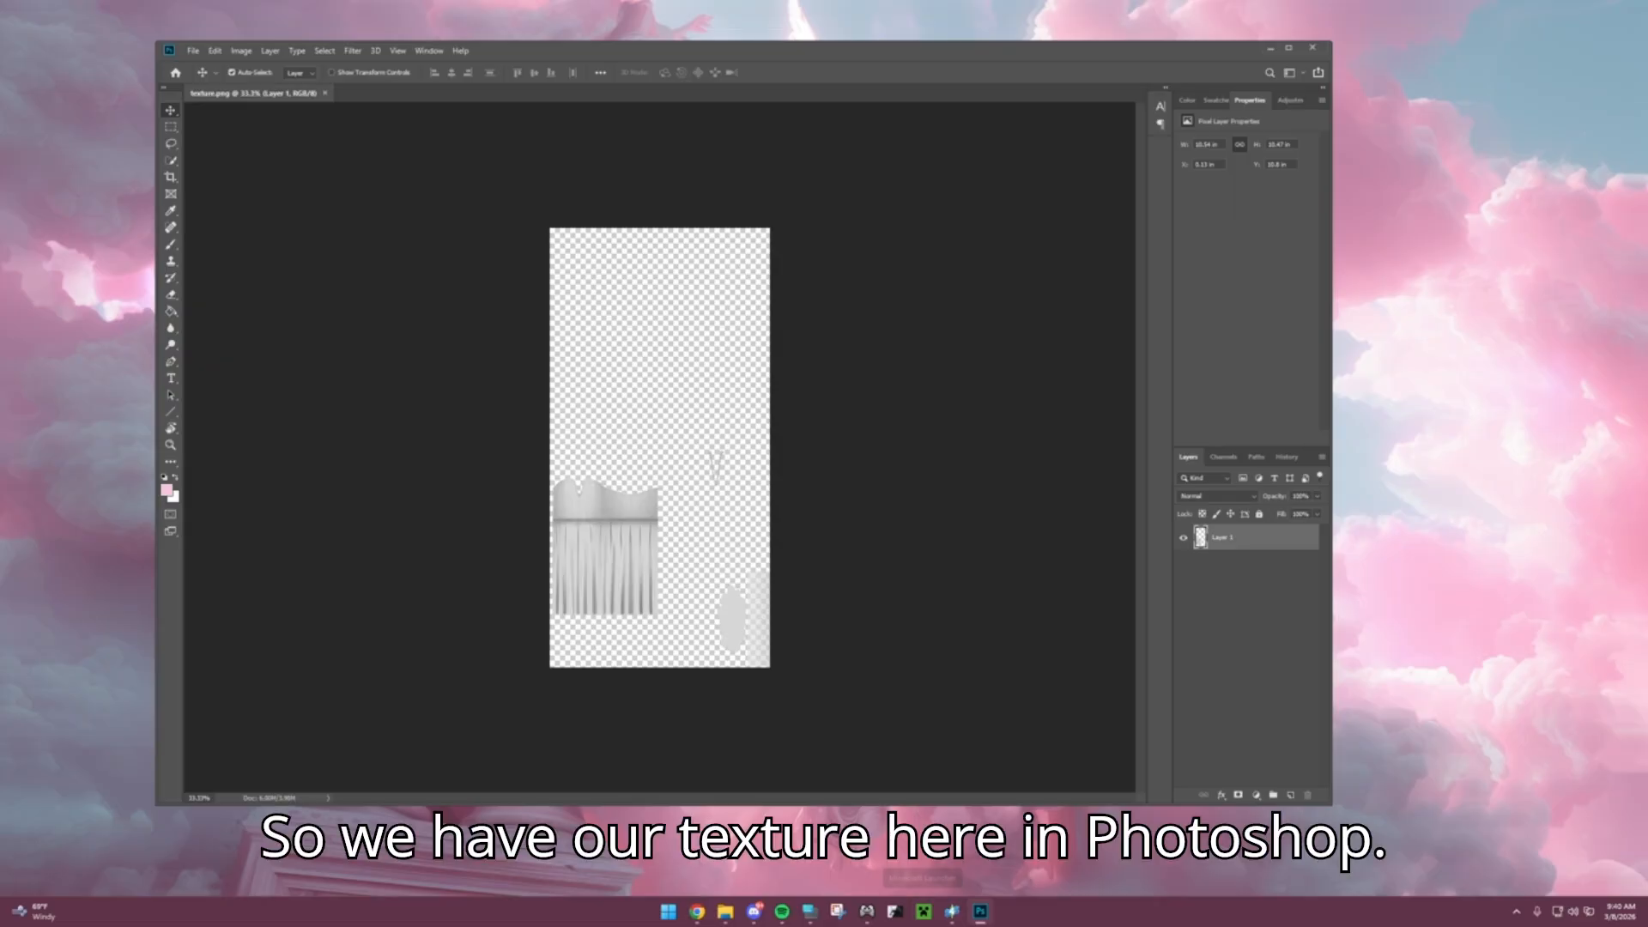
Step: Add a new empty layer and place it beneath the dress texture layer
key("ctrl+plus")
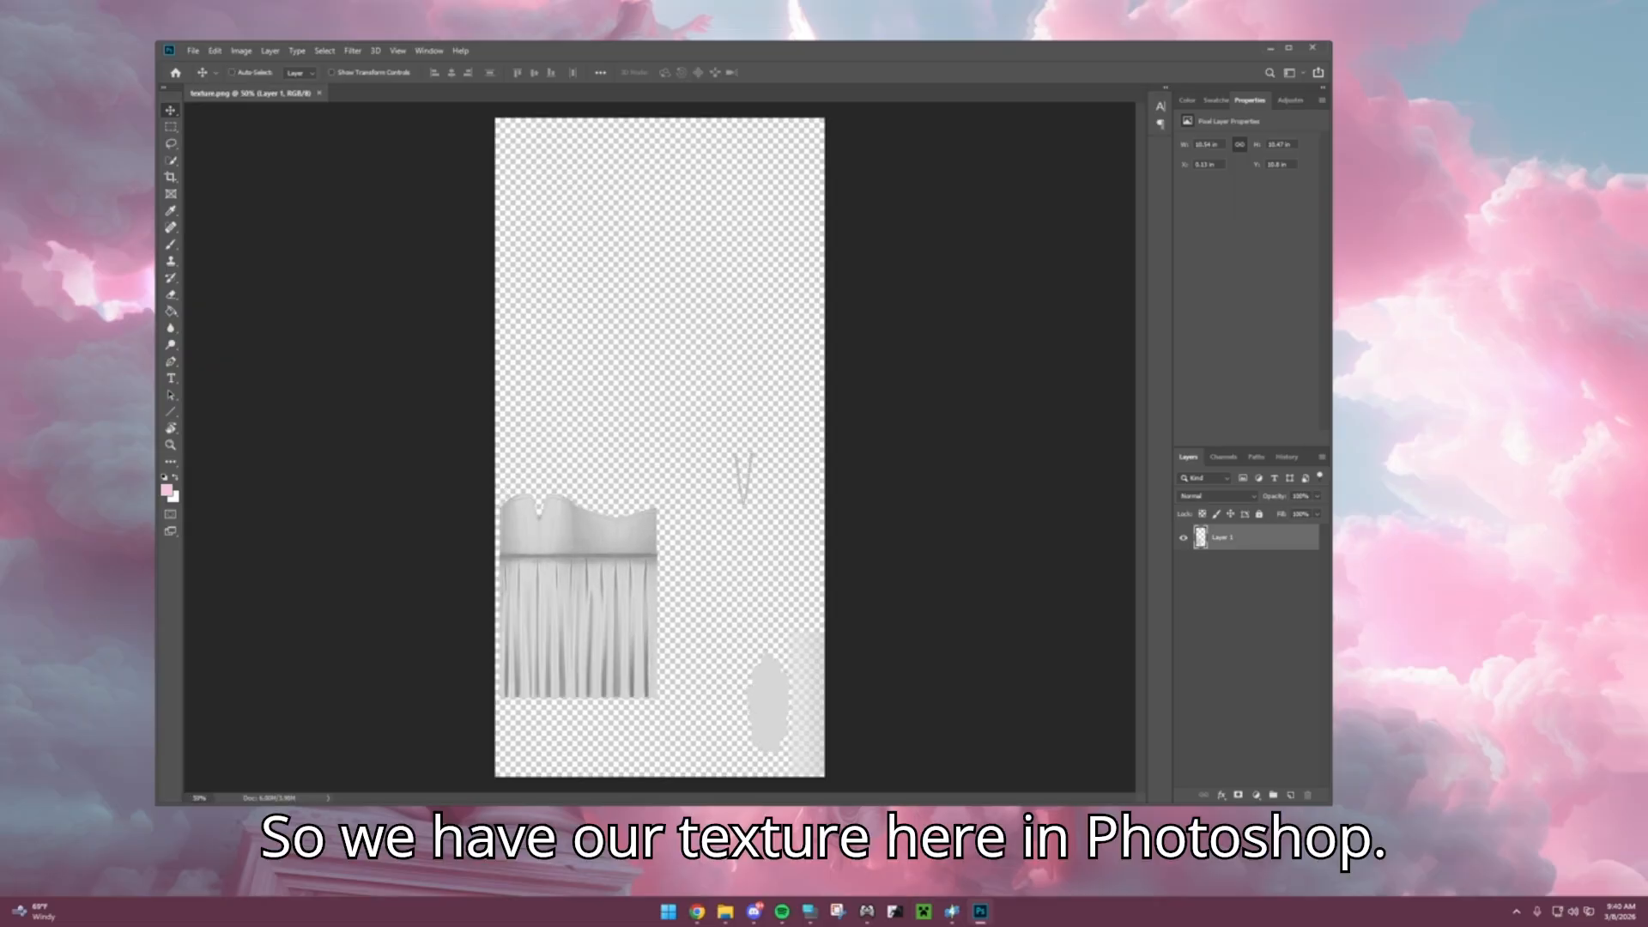
key("ctrl+plus")
key("ctrl+minus")
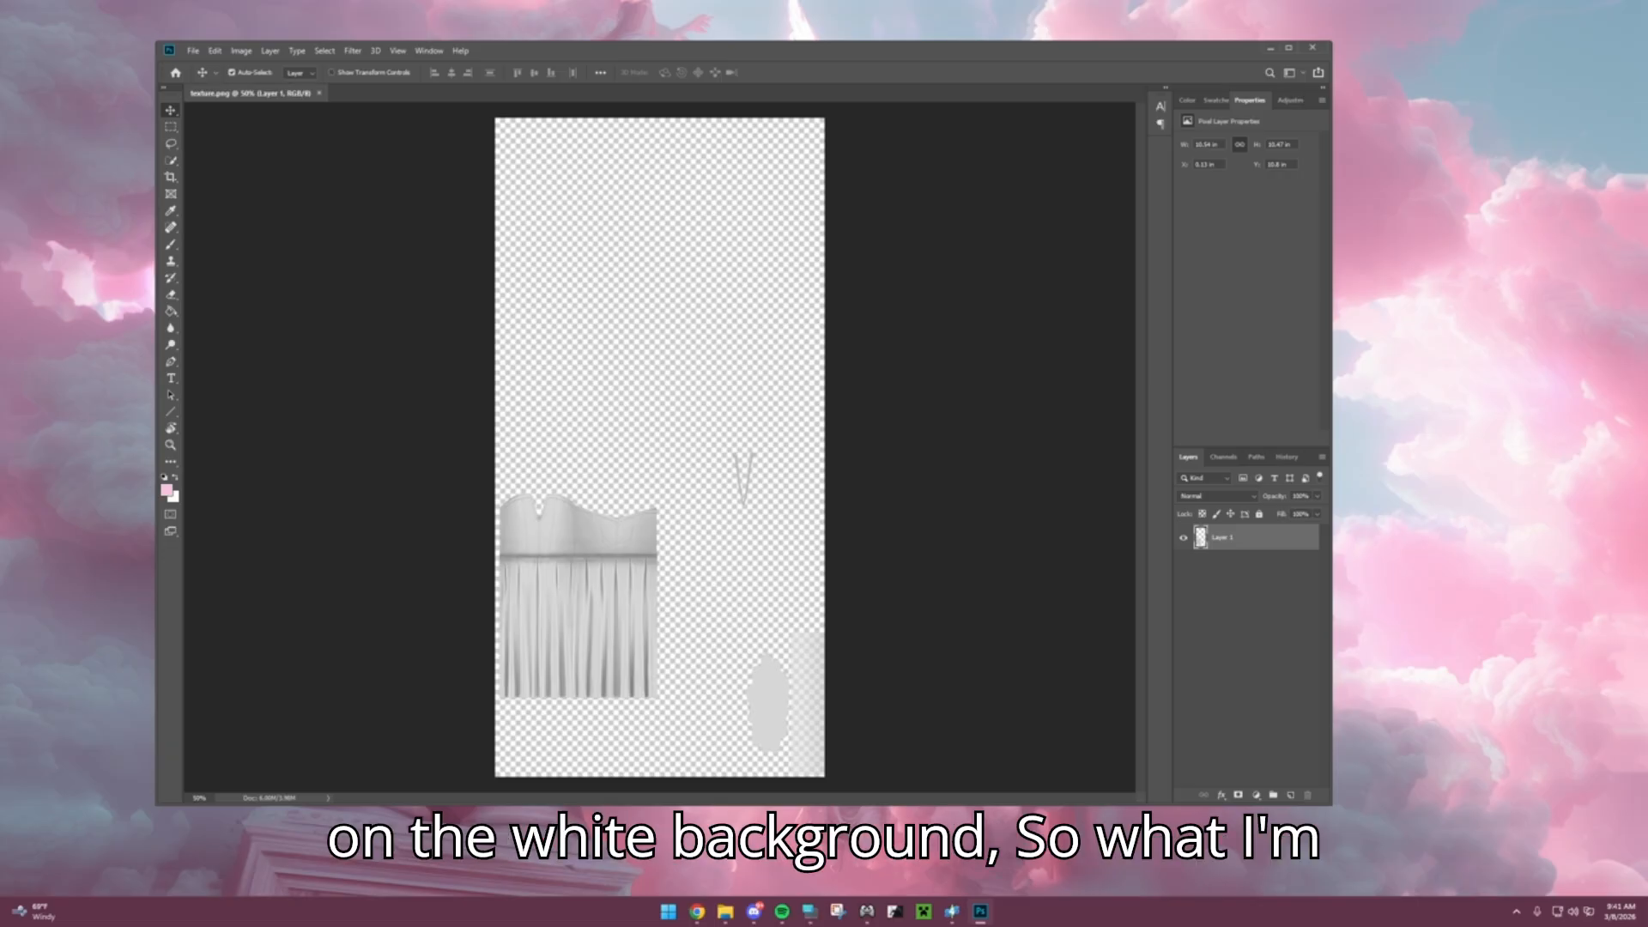
left_click(1290, 794)
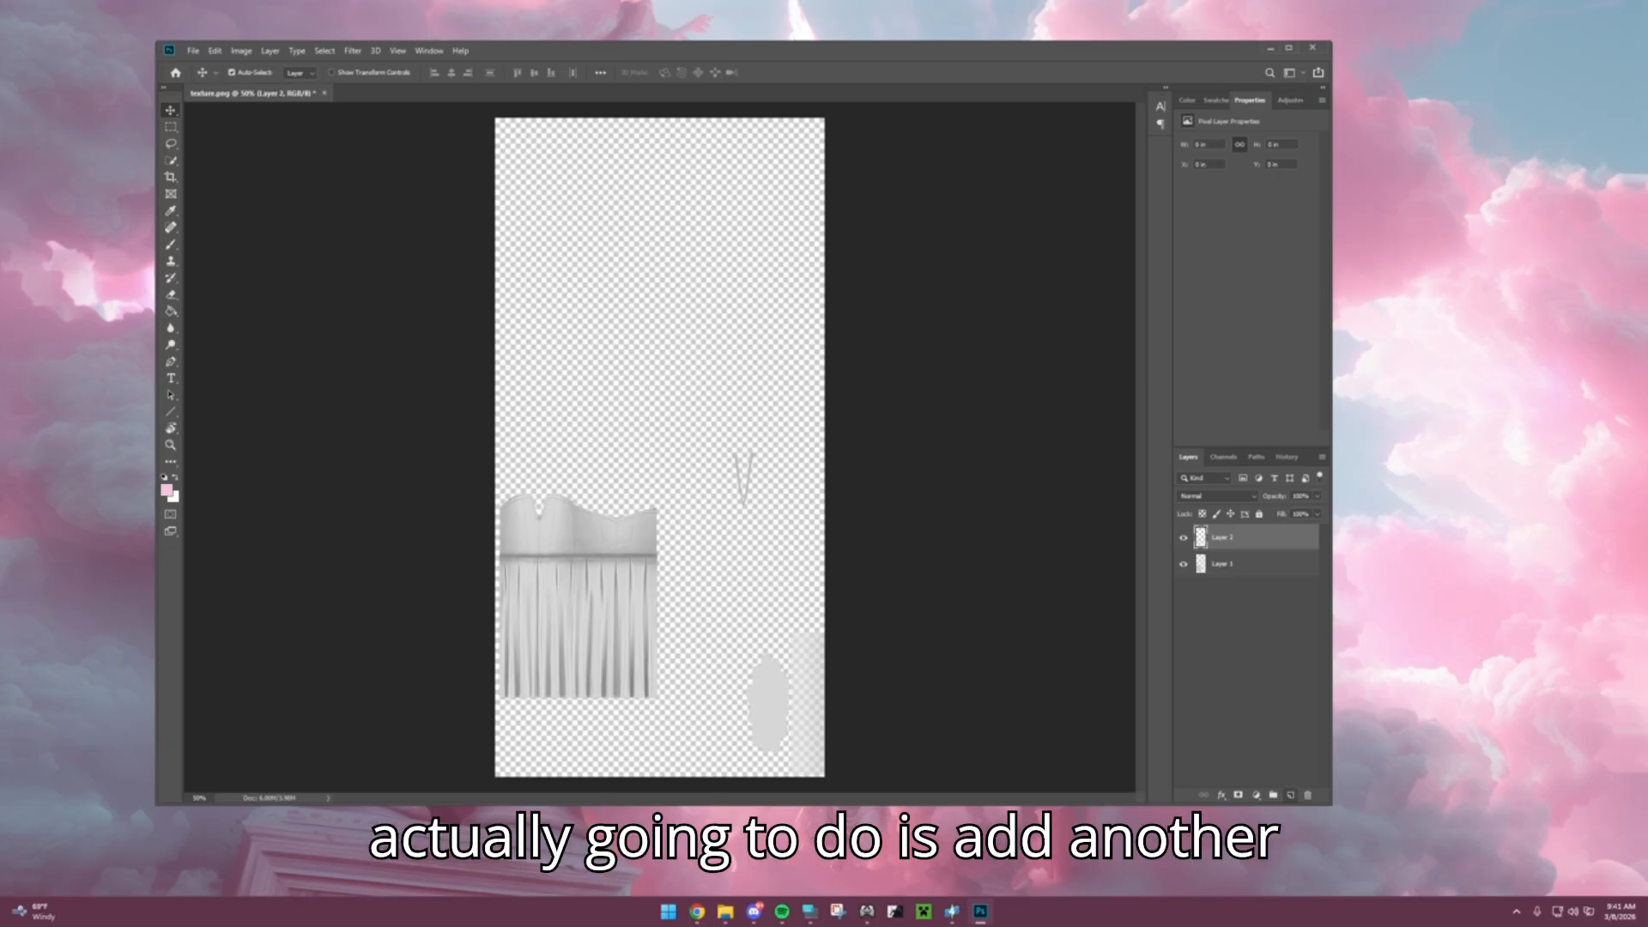
left_click_drag(1228, 537, 1227, 577)
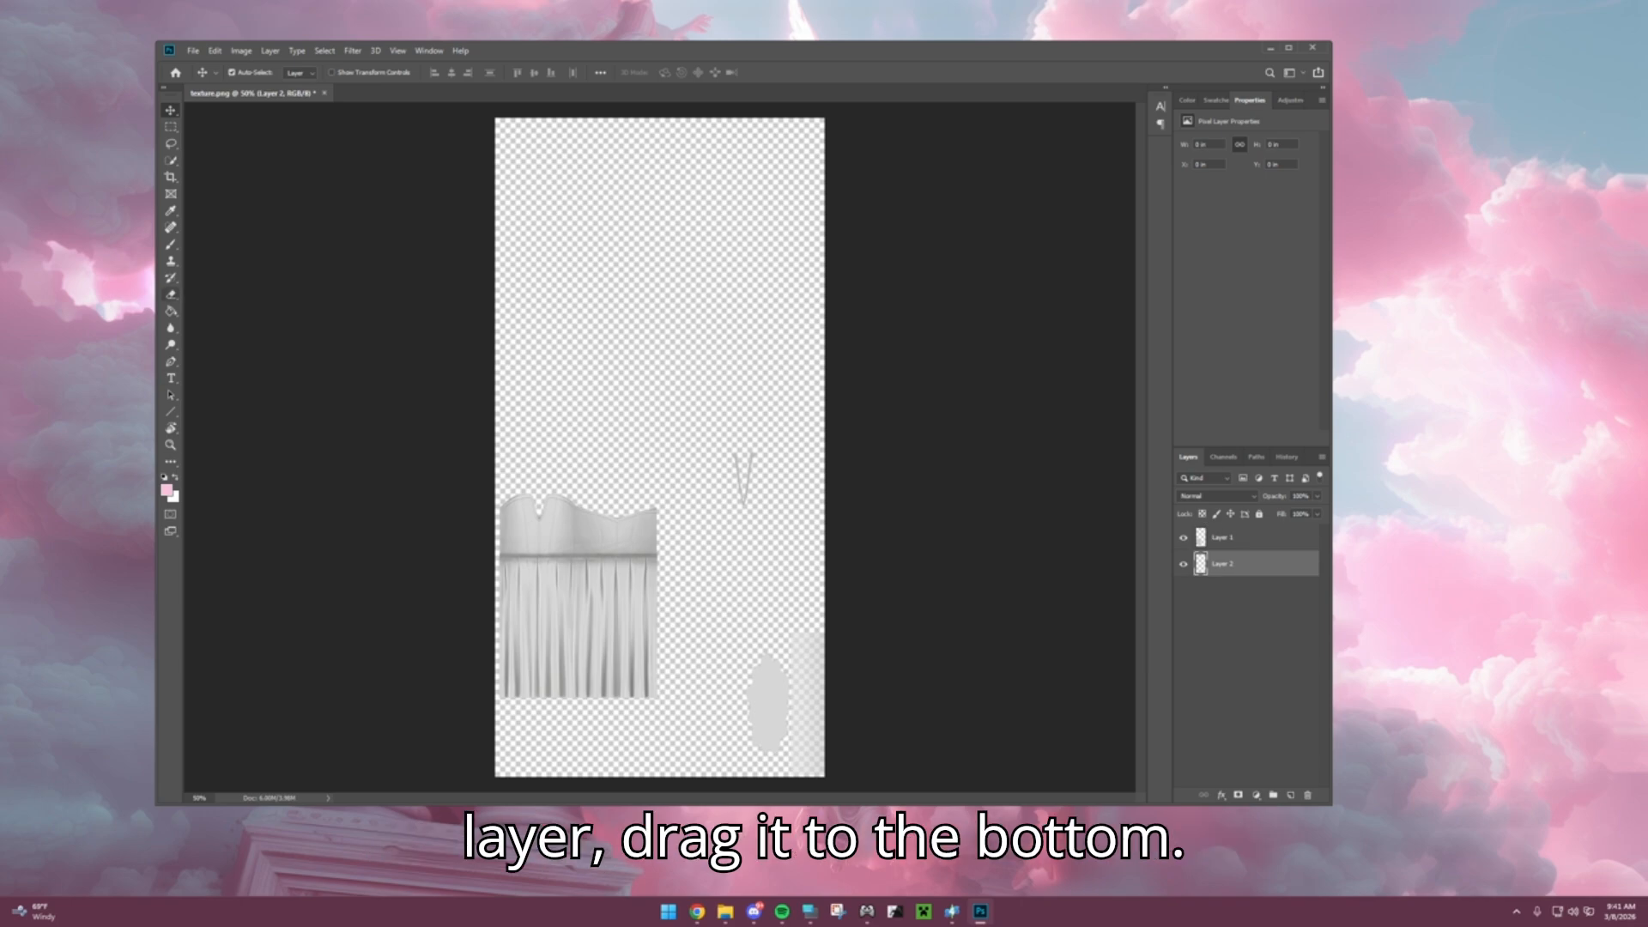
Step: Set the foreground to a near-black colour and fill the bottom layer with it using the Paint Bucket tool
left_click(171, 311)
left_click(167, 489)
left_click(314, 565)
left_click_drag(314, 565, 310, 571)
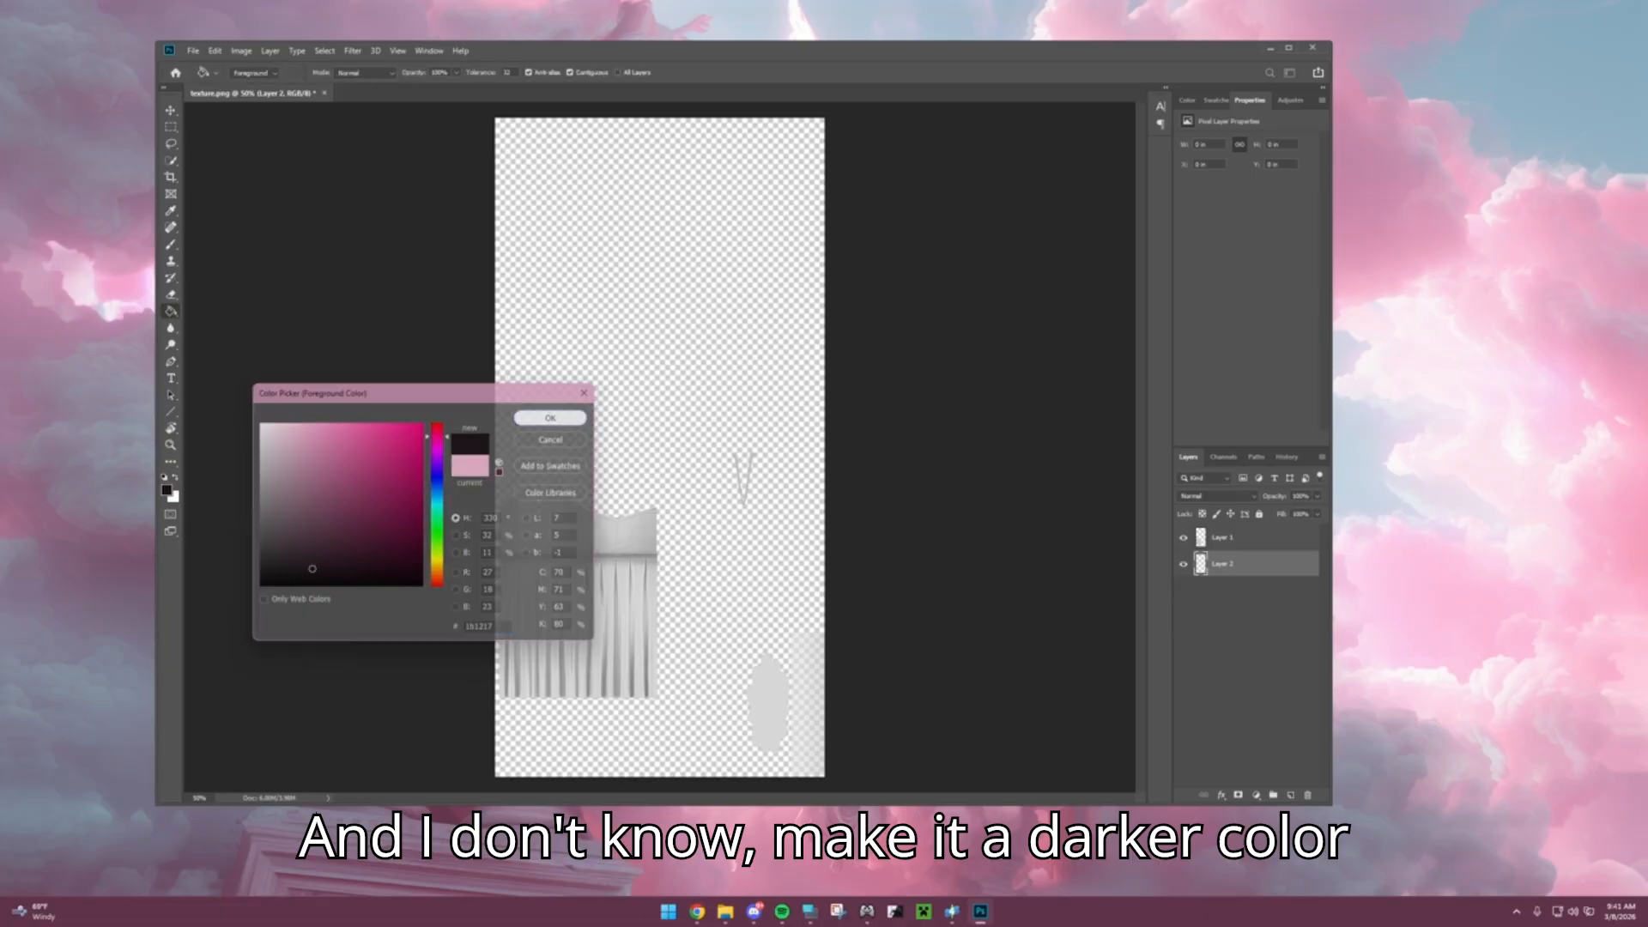
left_click(551, 417)
left_click(618, 343)
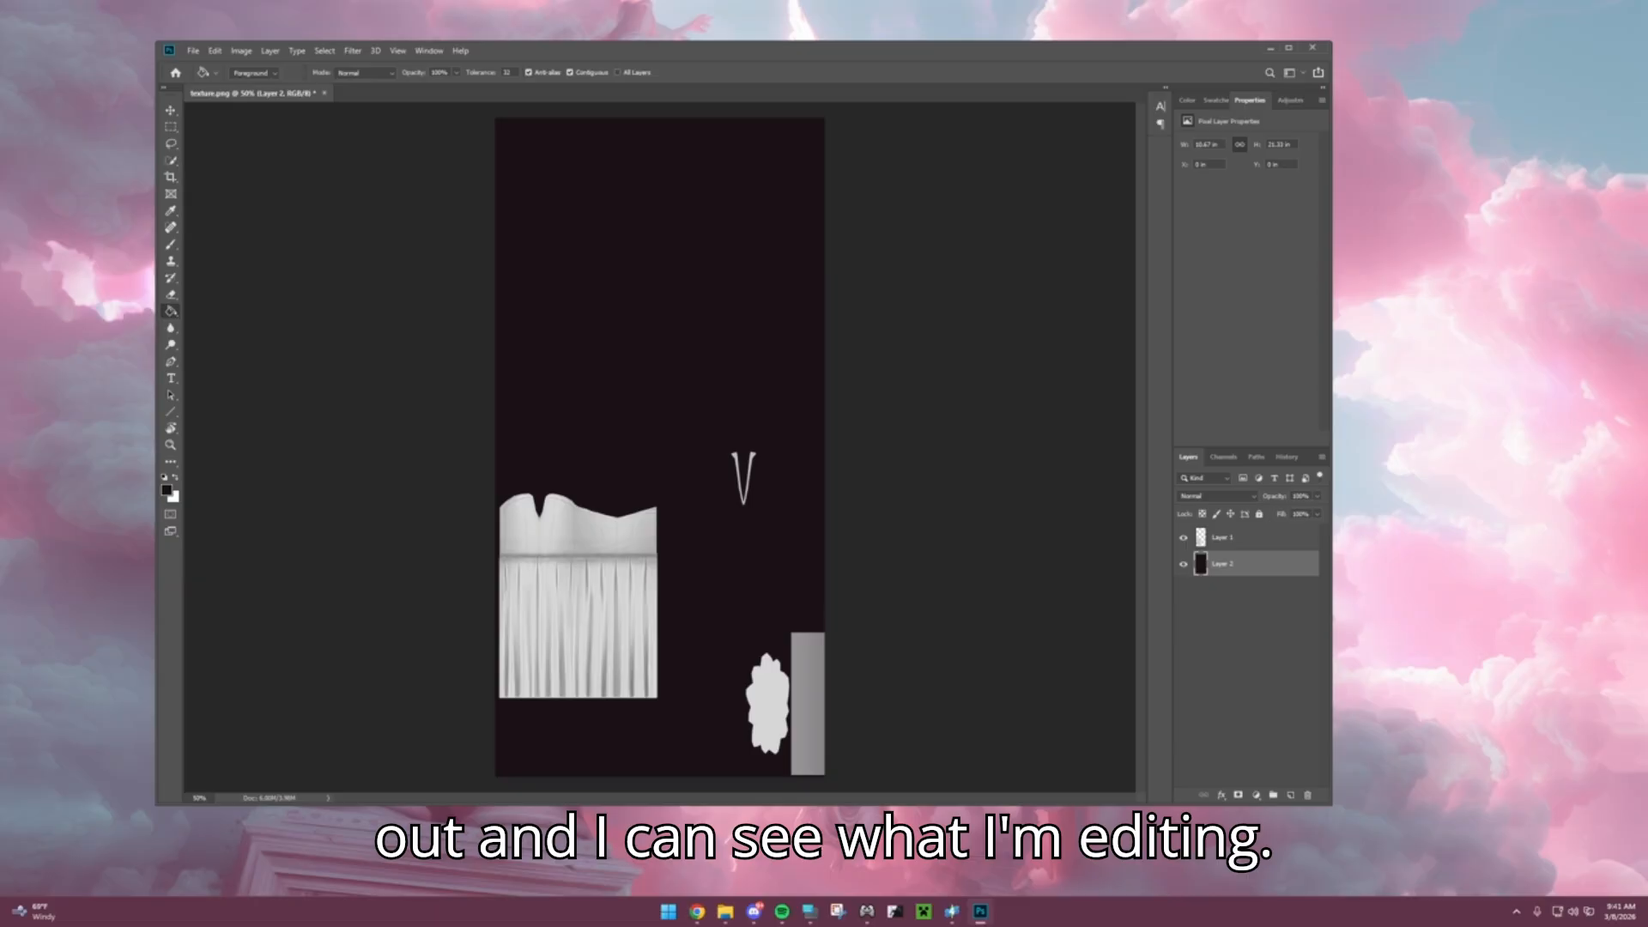
Step: Add a new empty layer directly above the dress texture layer
left_click(1245, 537)
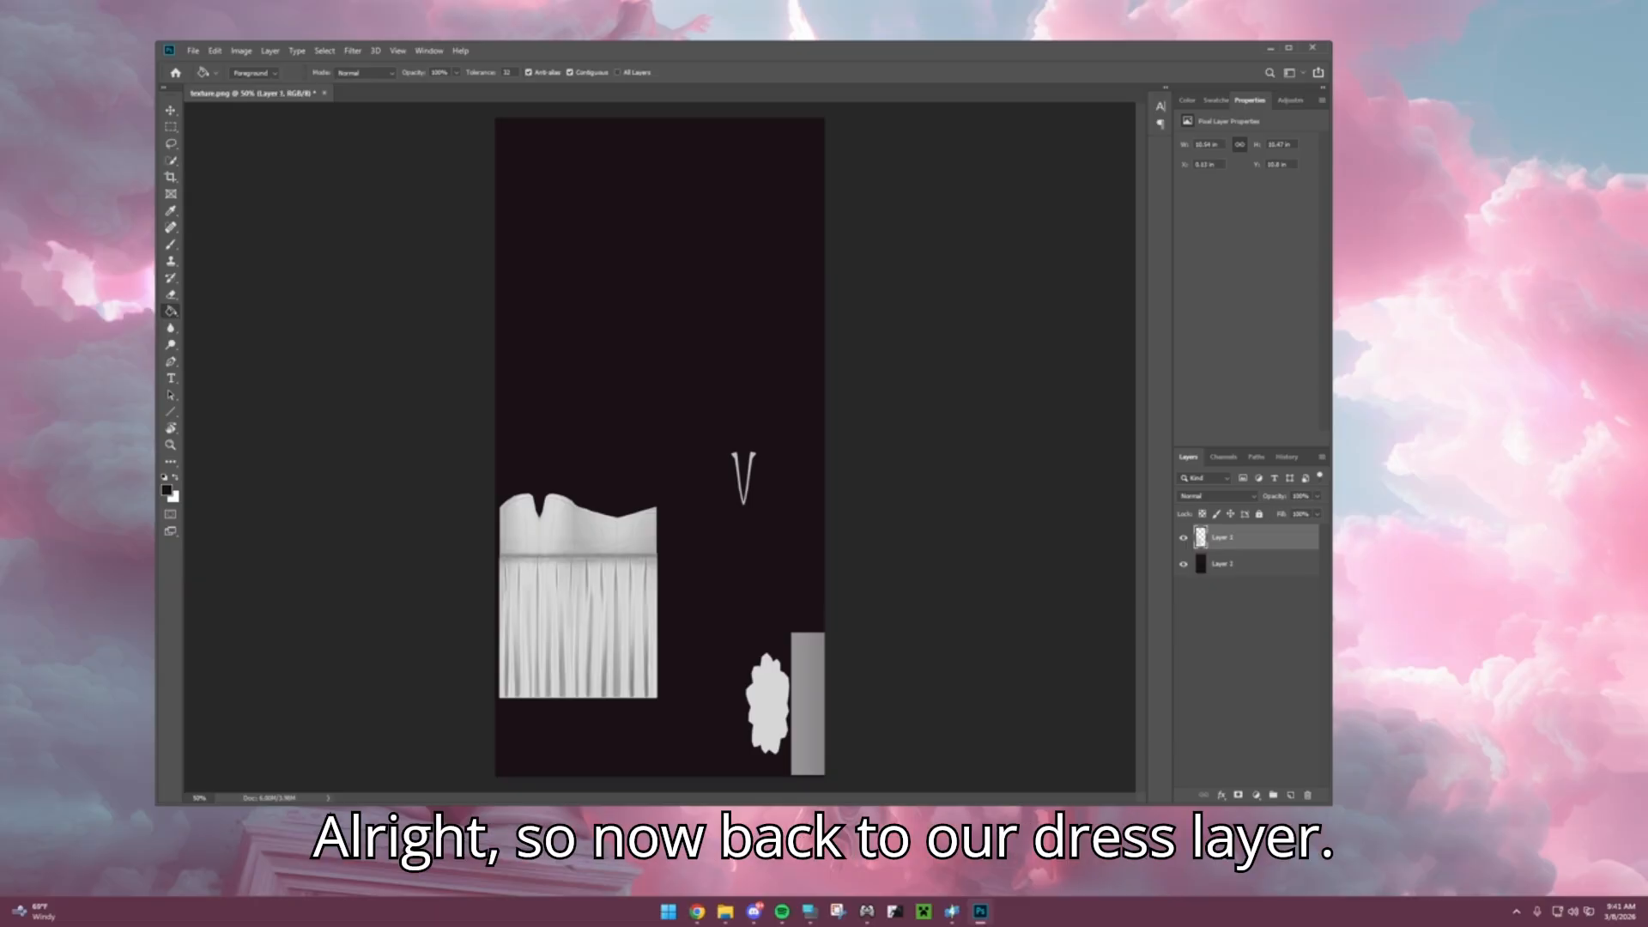
left_click(1290, 795)
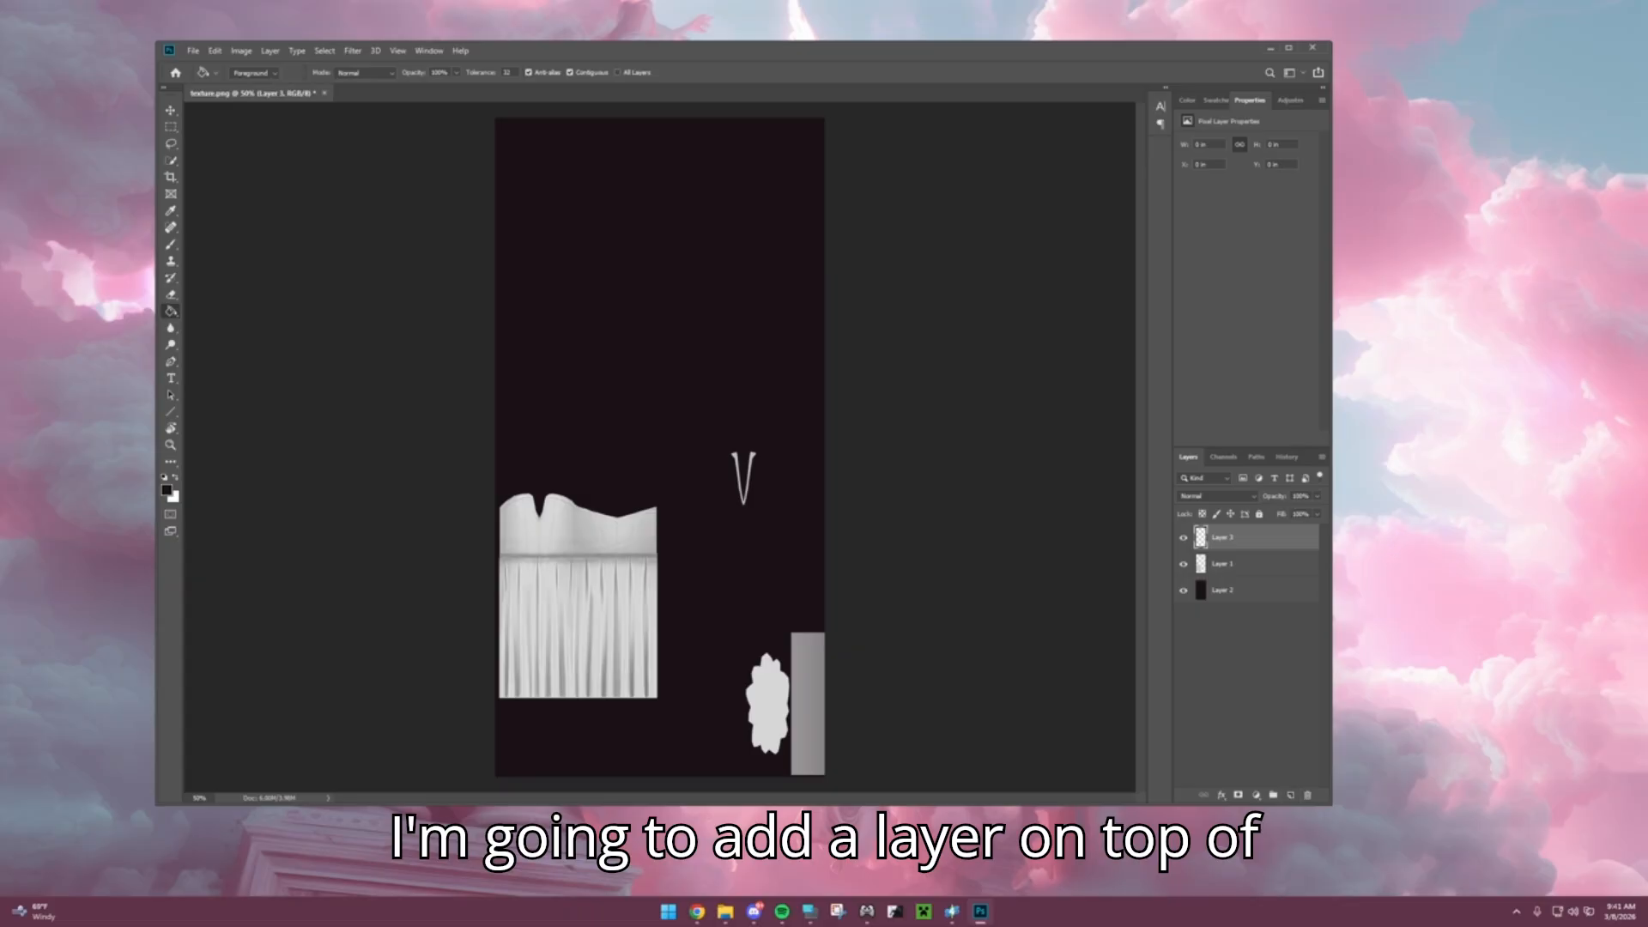
Step: Set the foreground to a dusty pink (#bc91a0) and fill the empty top layer with it using the Paint Bucket tool
left_click(1245, 564)
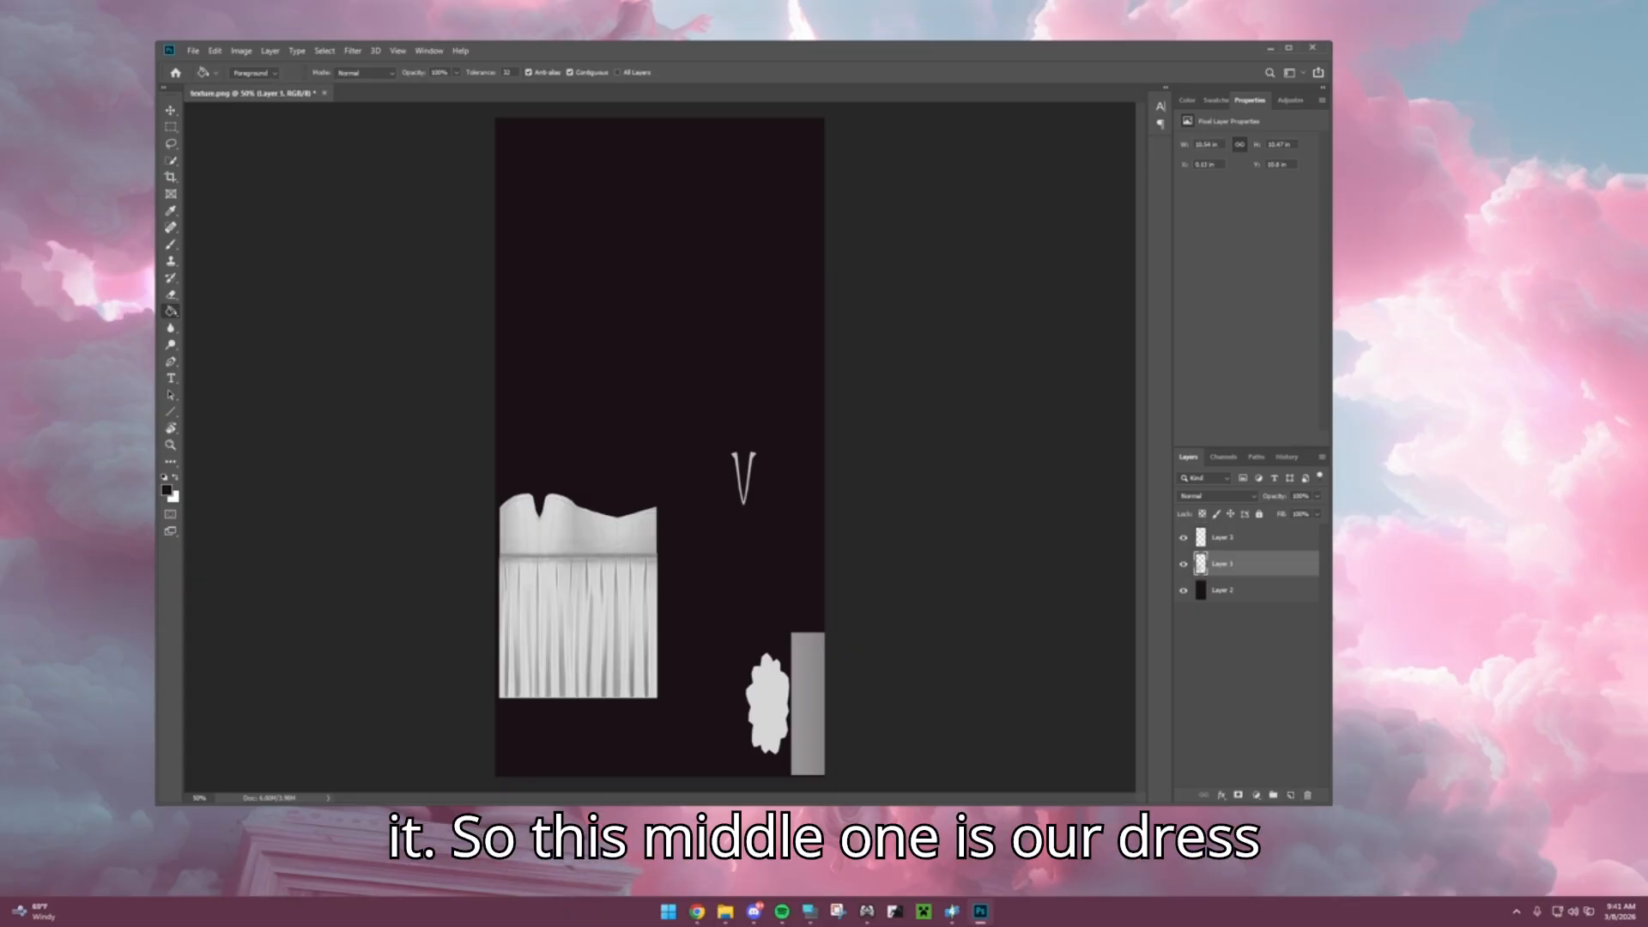
left_click(1245, 590)
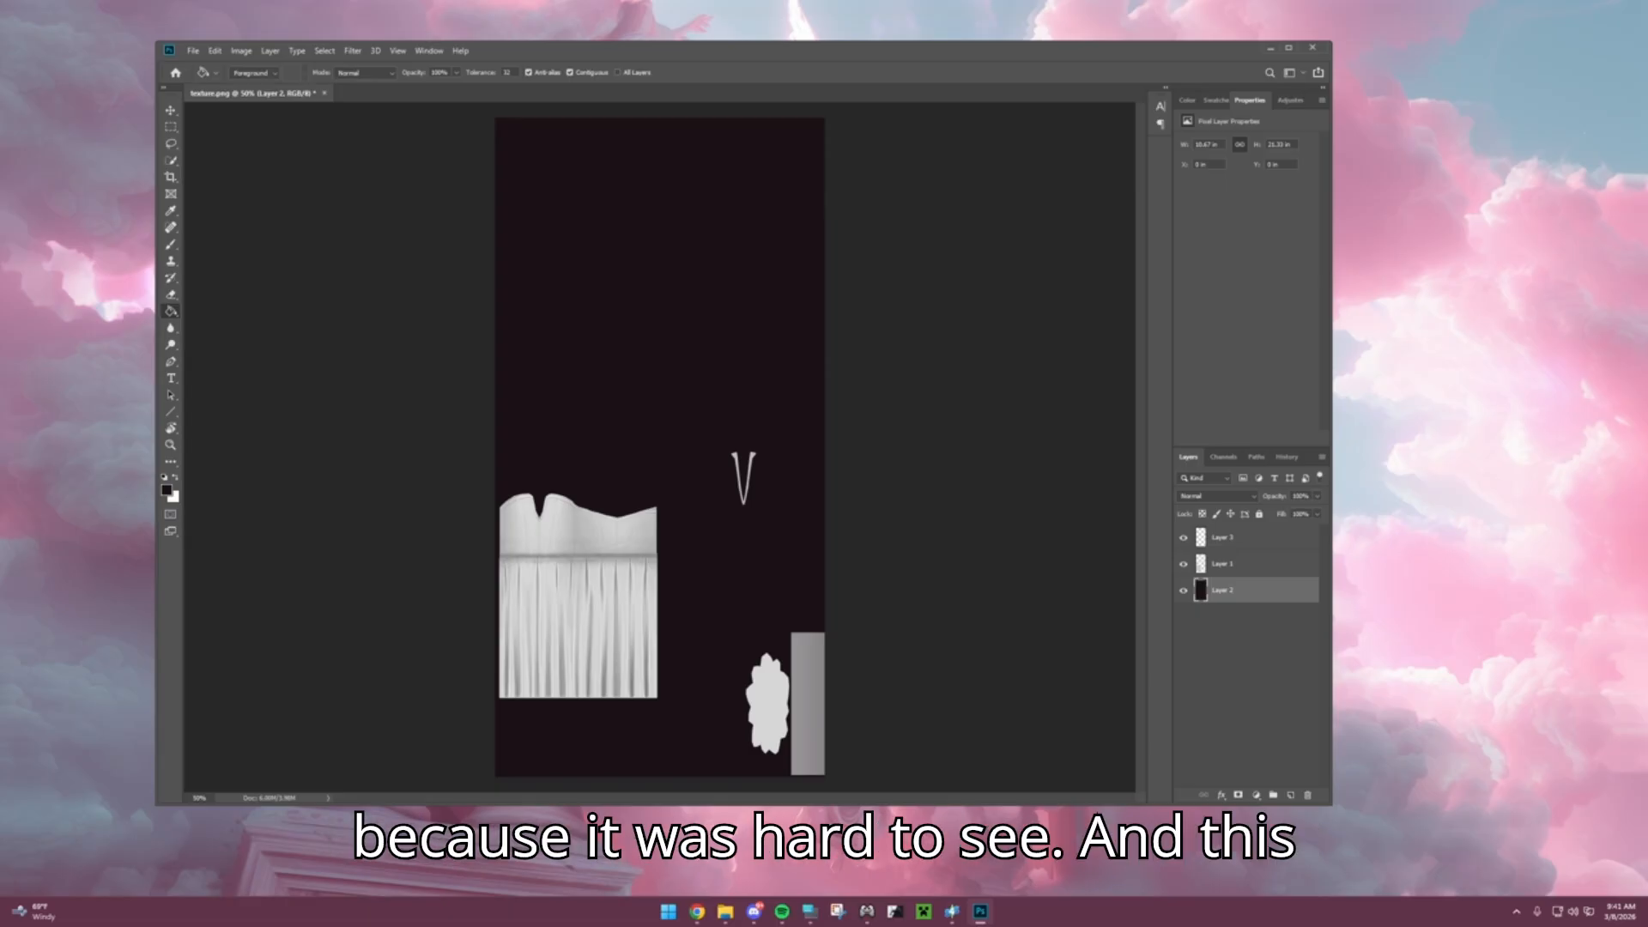
left_click(1245, 537)
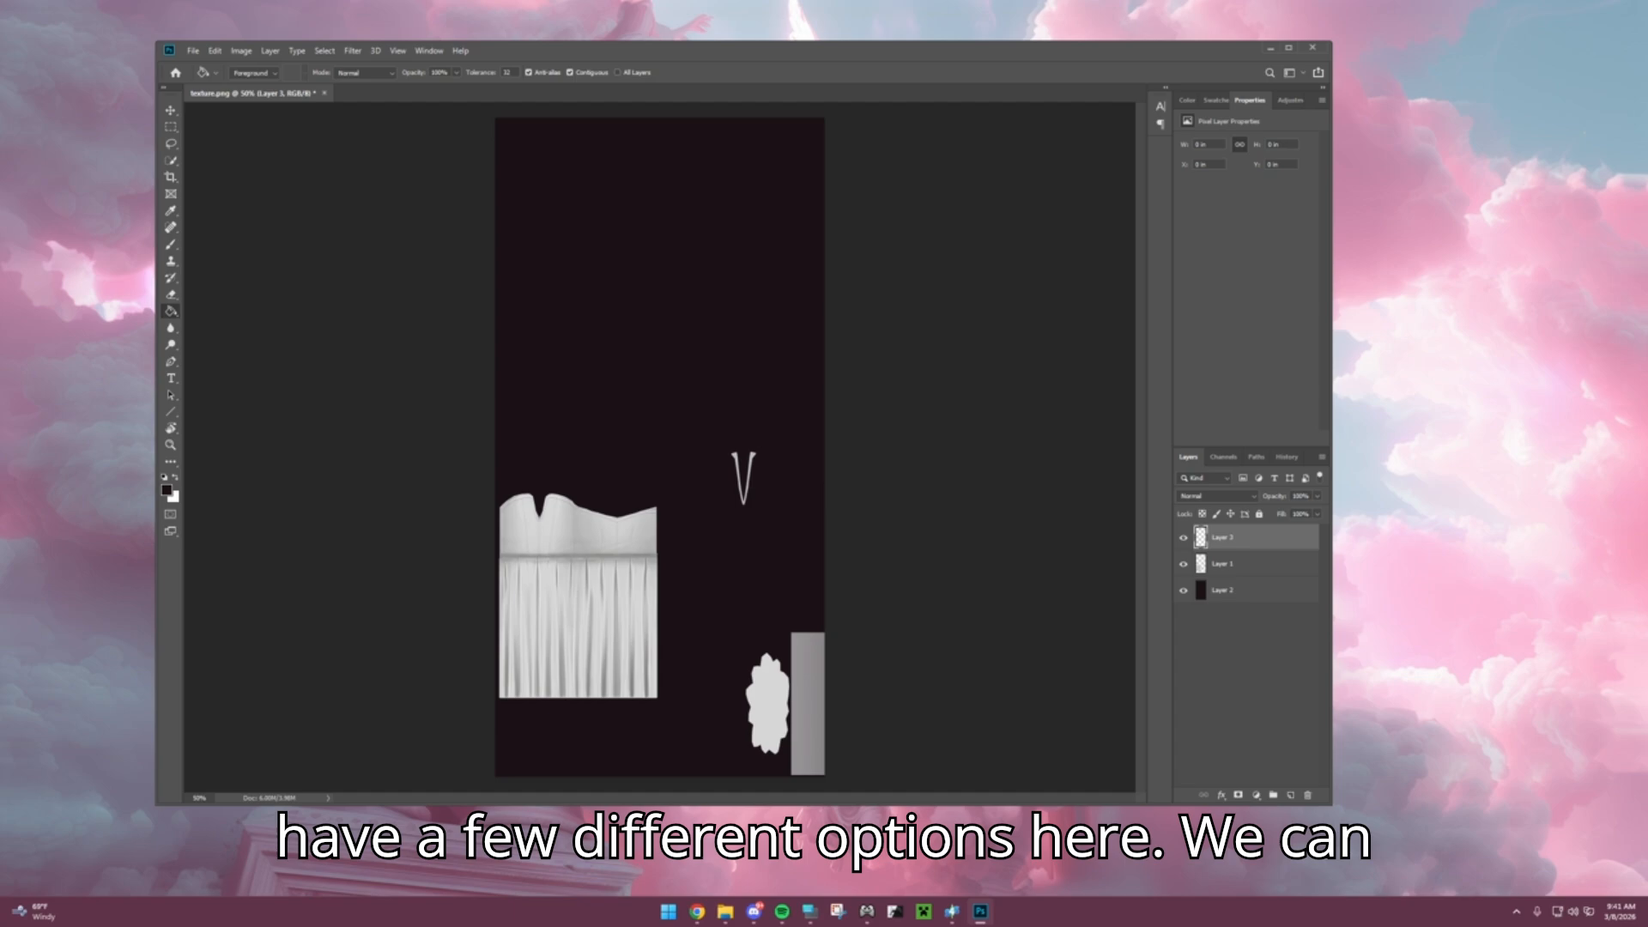
left_click(167, 490)
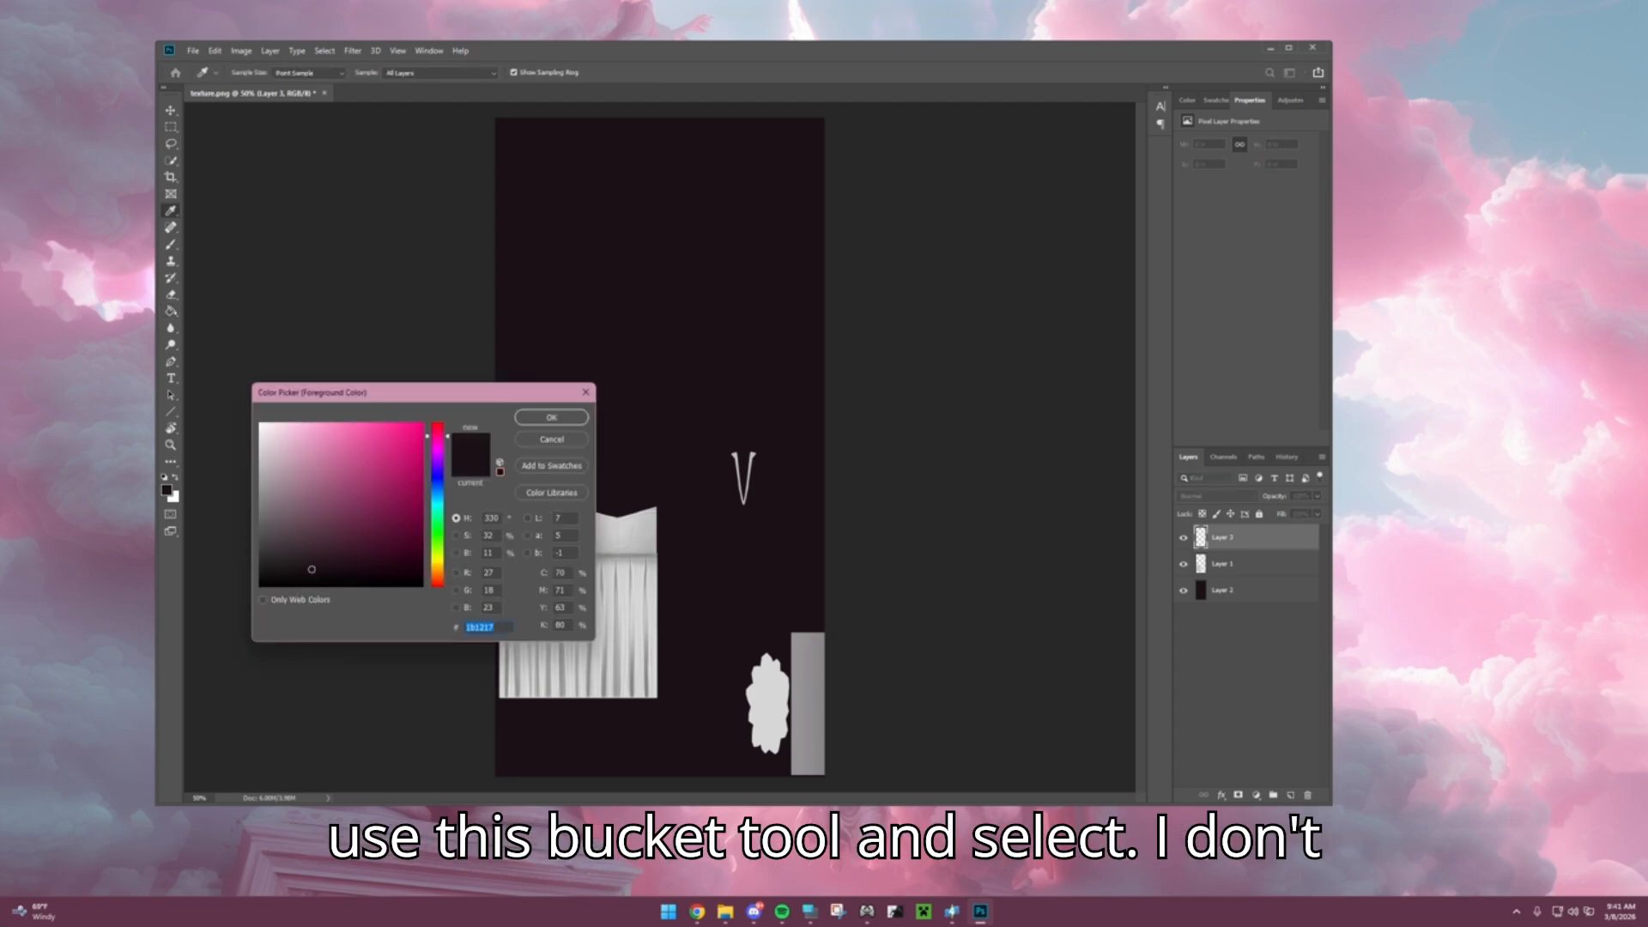
left_click(296, 423)
left_click_drag(438, 436, 438, 431)
left_click(311, 422)
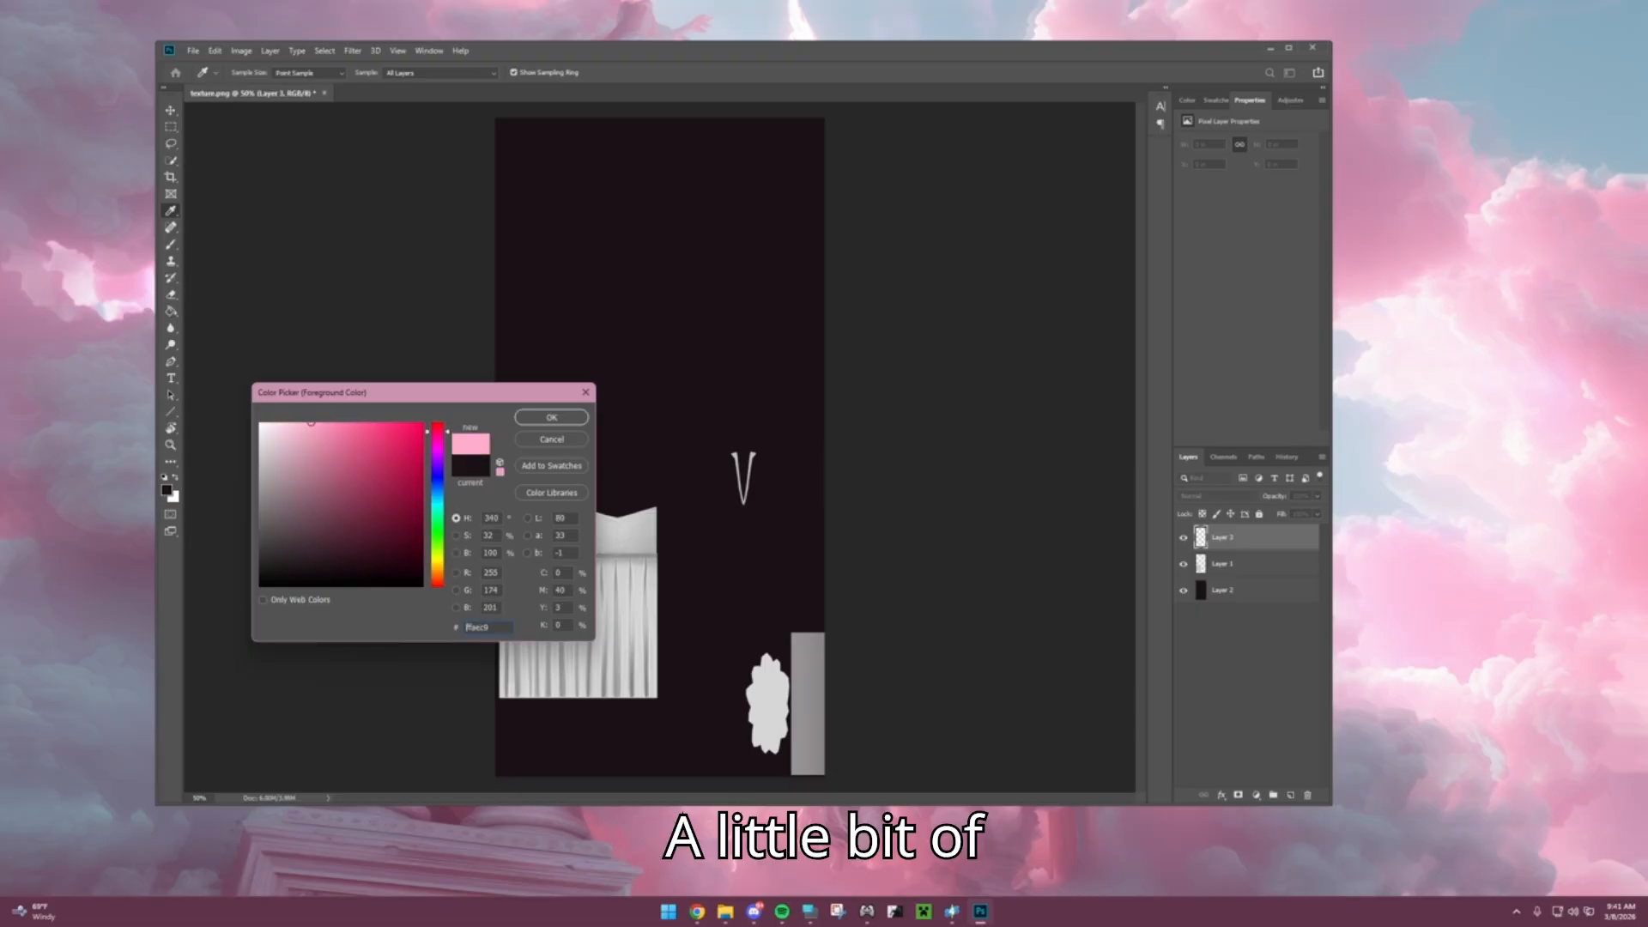
left_click_drag(310, 422, 296, 465)
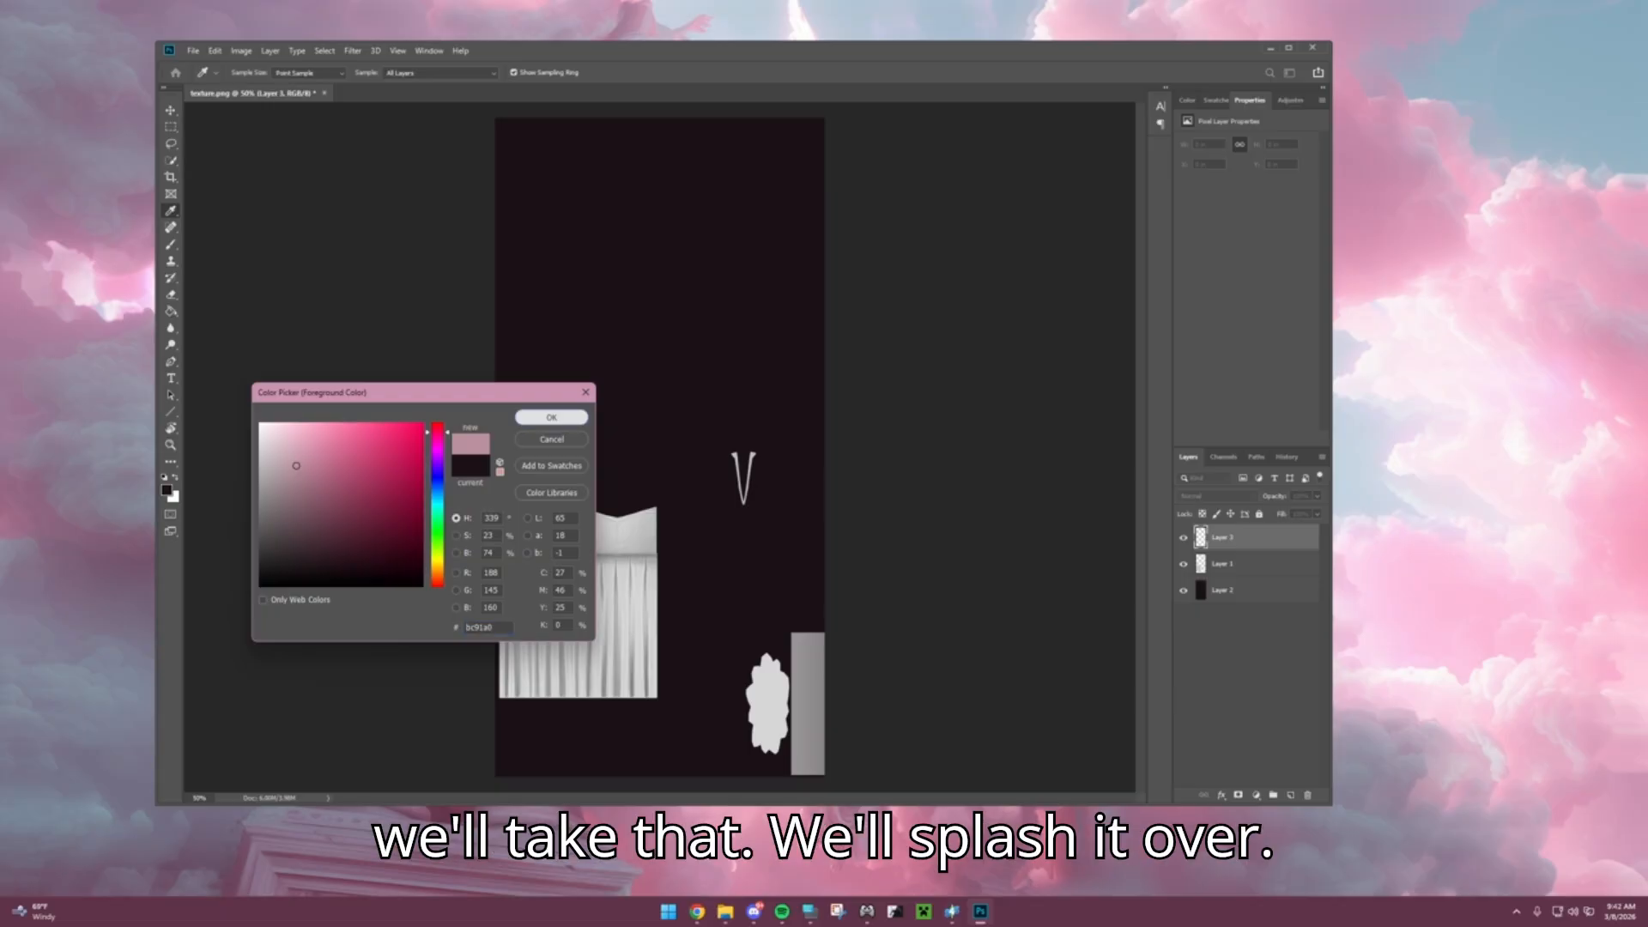
key("Return")
key("g")
left_click(659, 447)
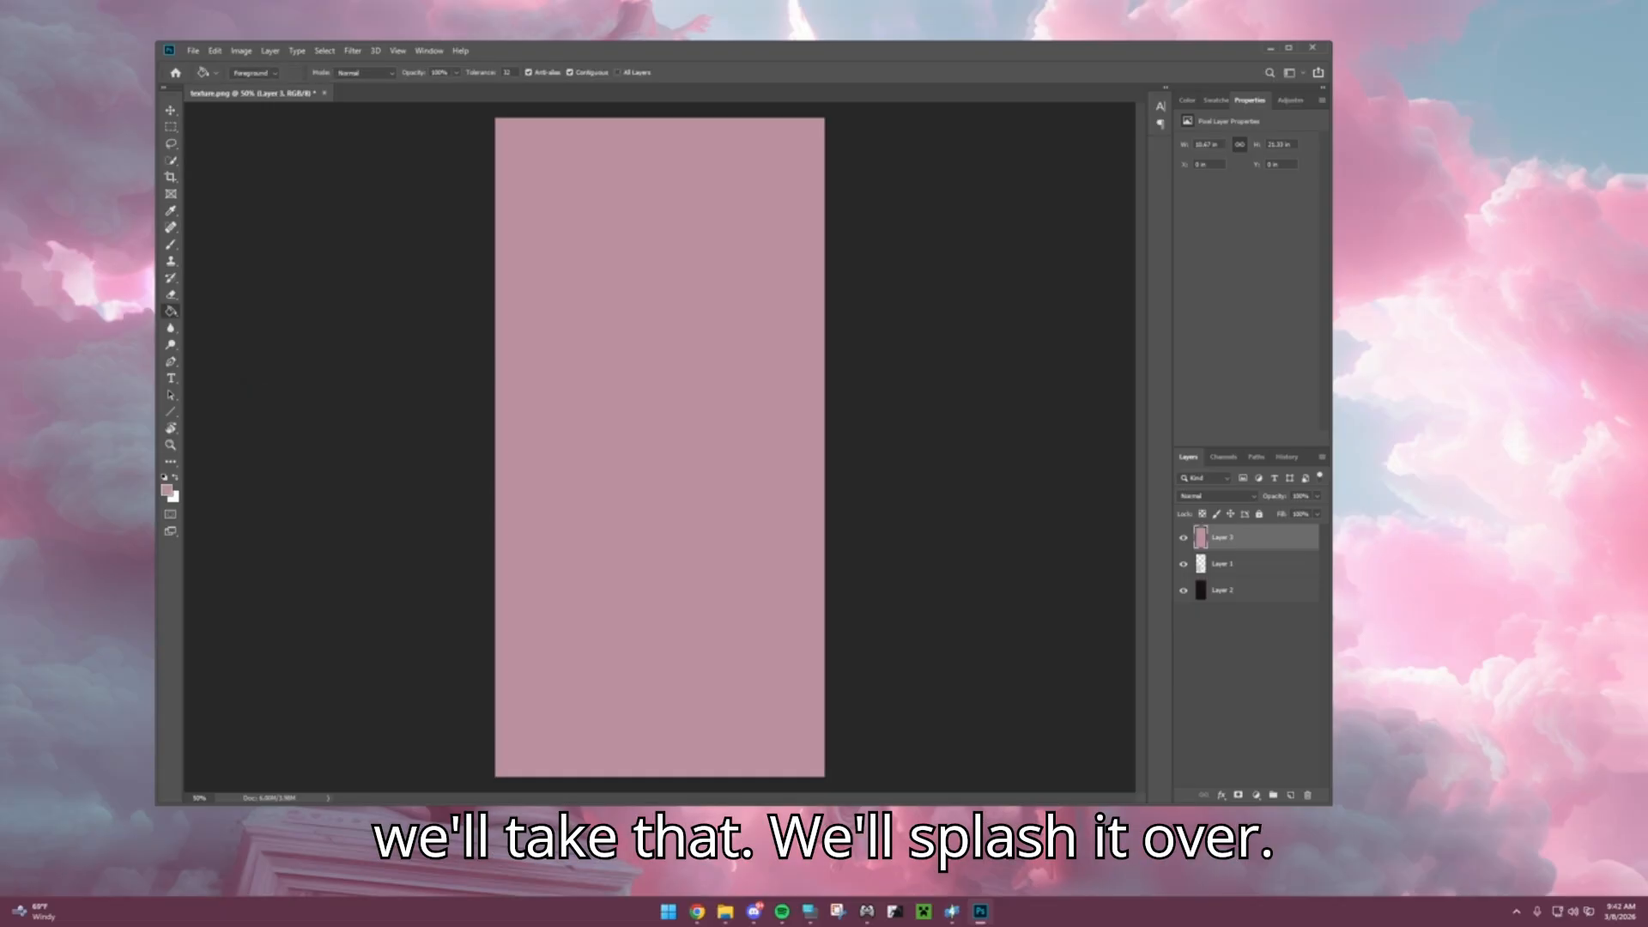
Step: Hide the near-black bottom layer and set the pink top layer's blend mode to Color Burn
left_click(1217, 497)
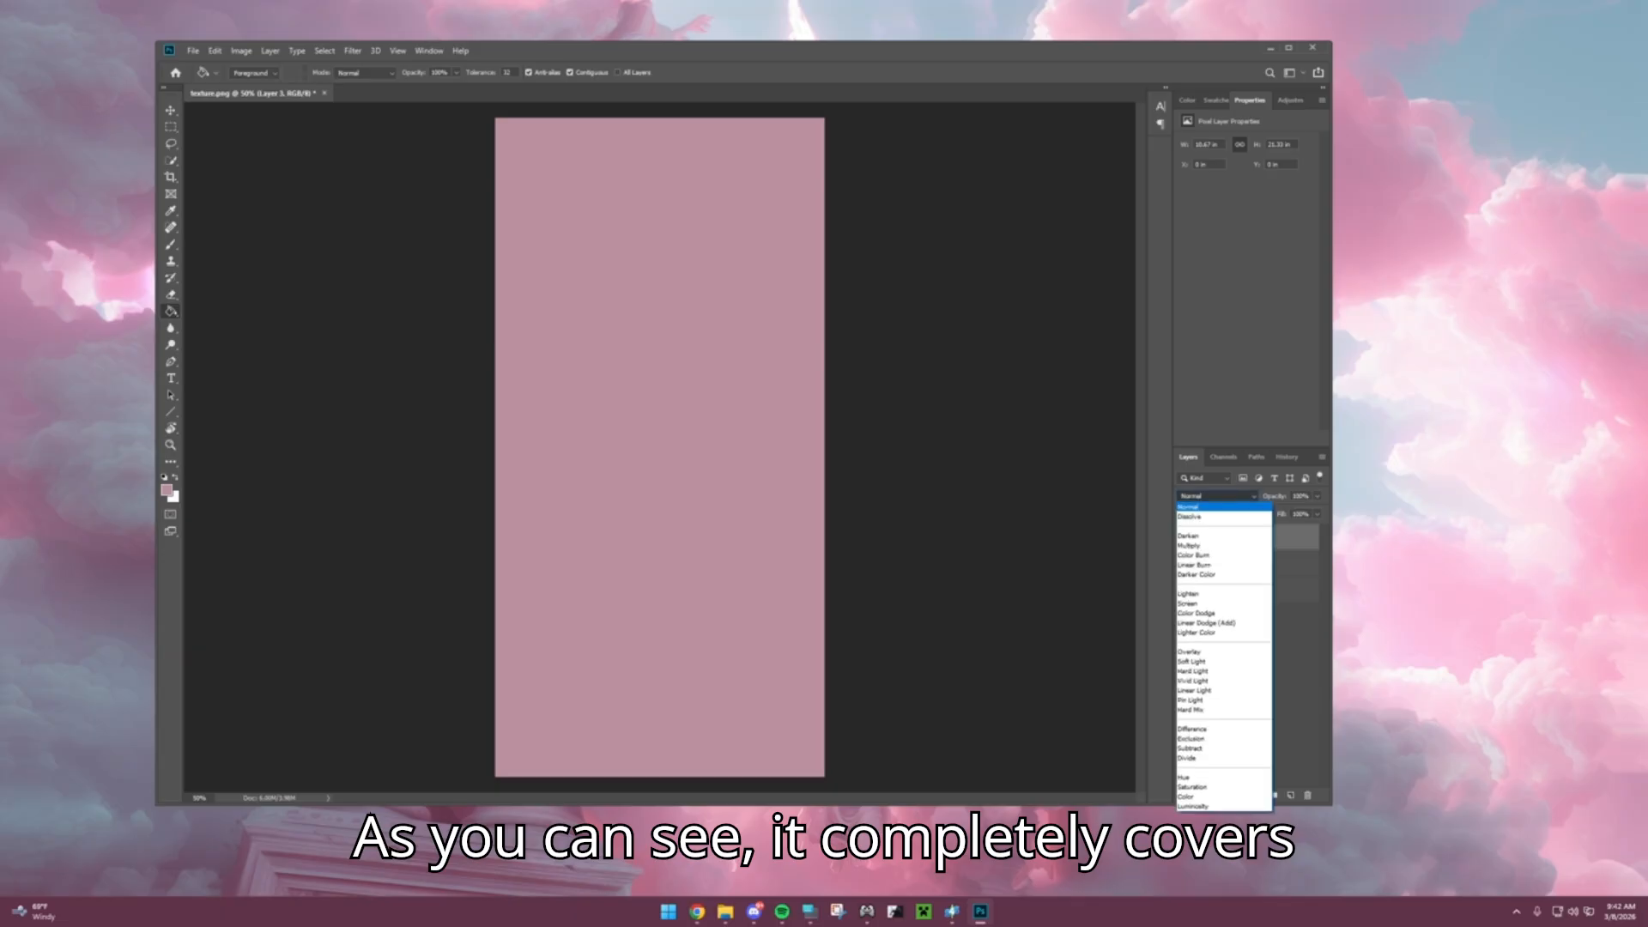
left_click(1217, 497)
left_click(1184, 591)
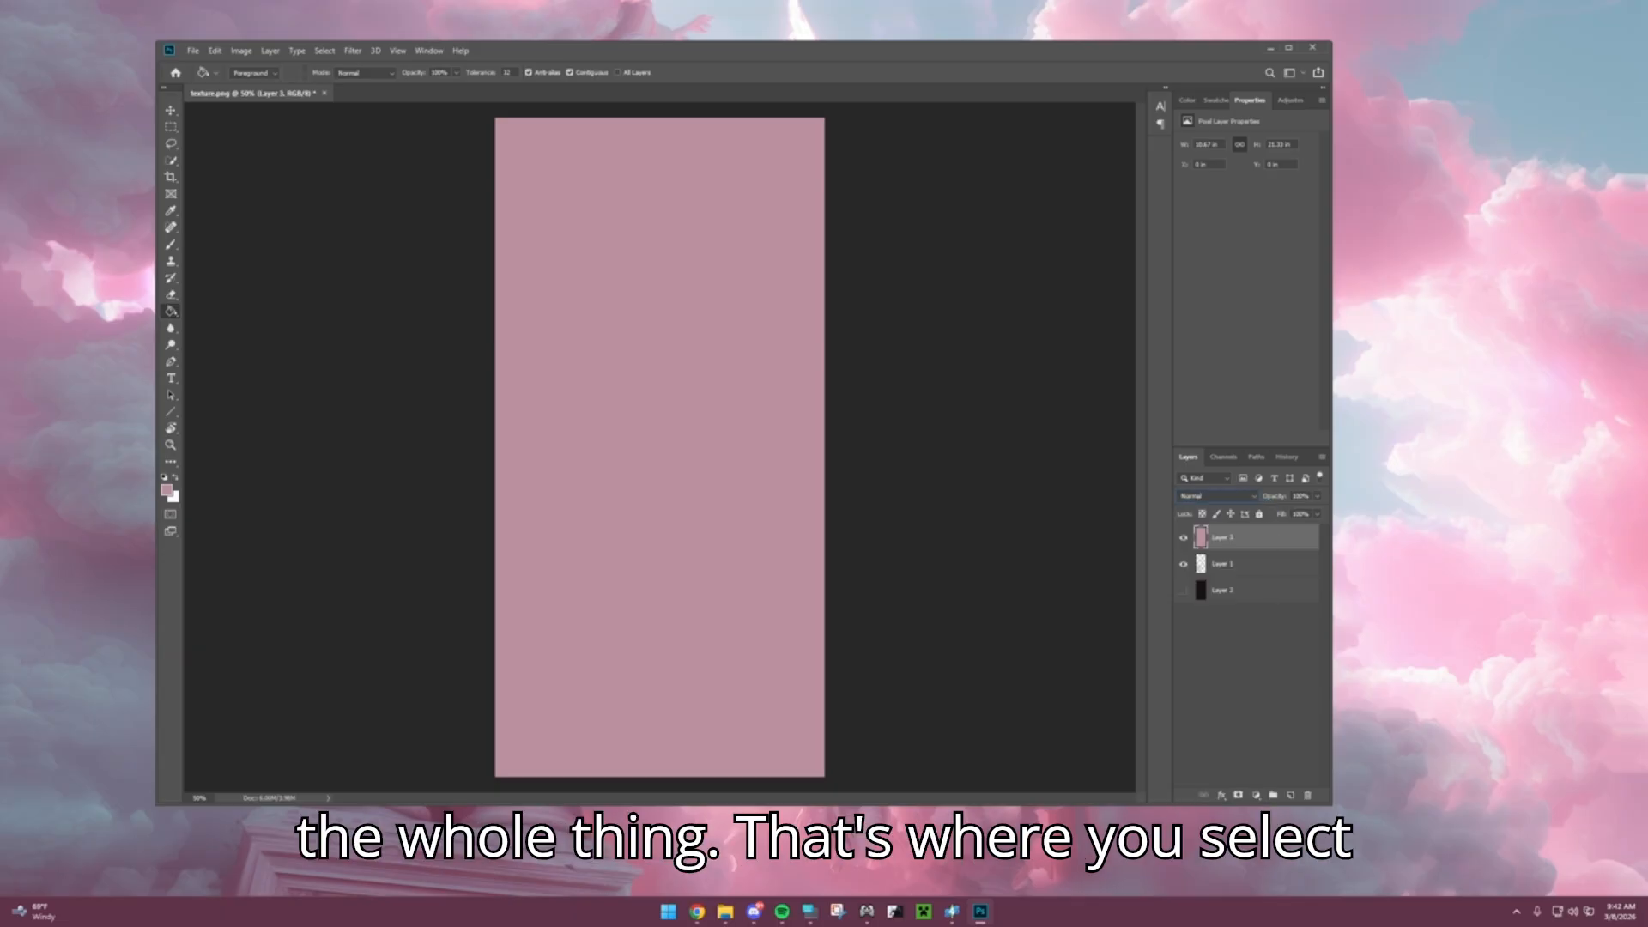
left_click(1219, 497)
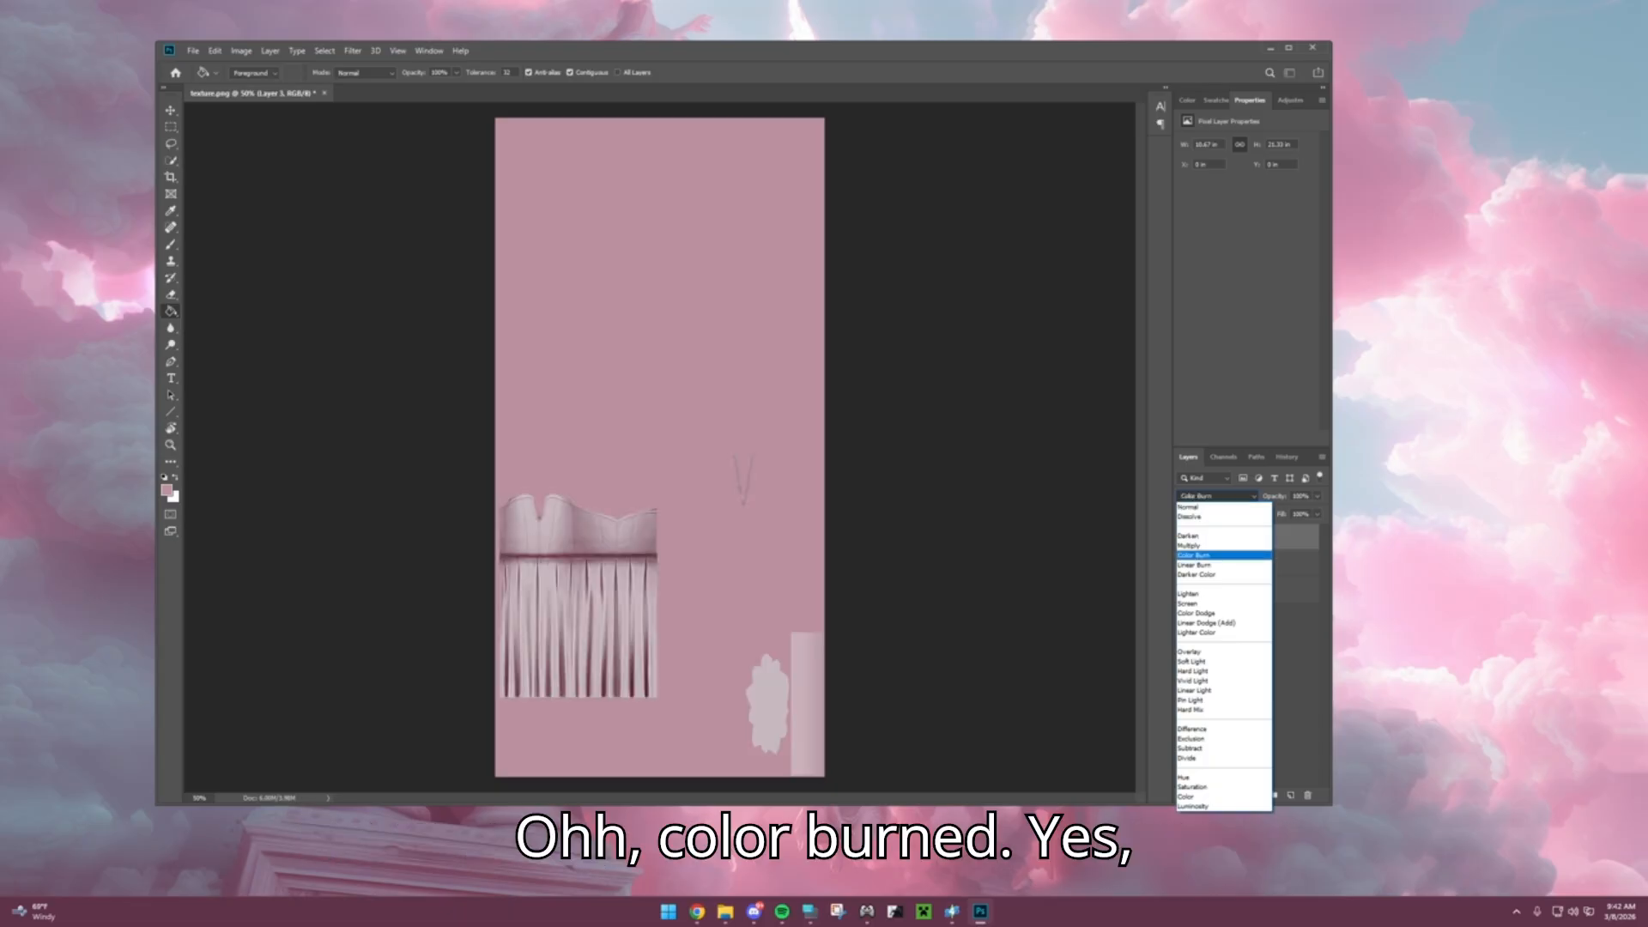
key("Return")
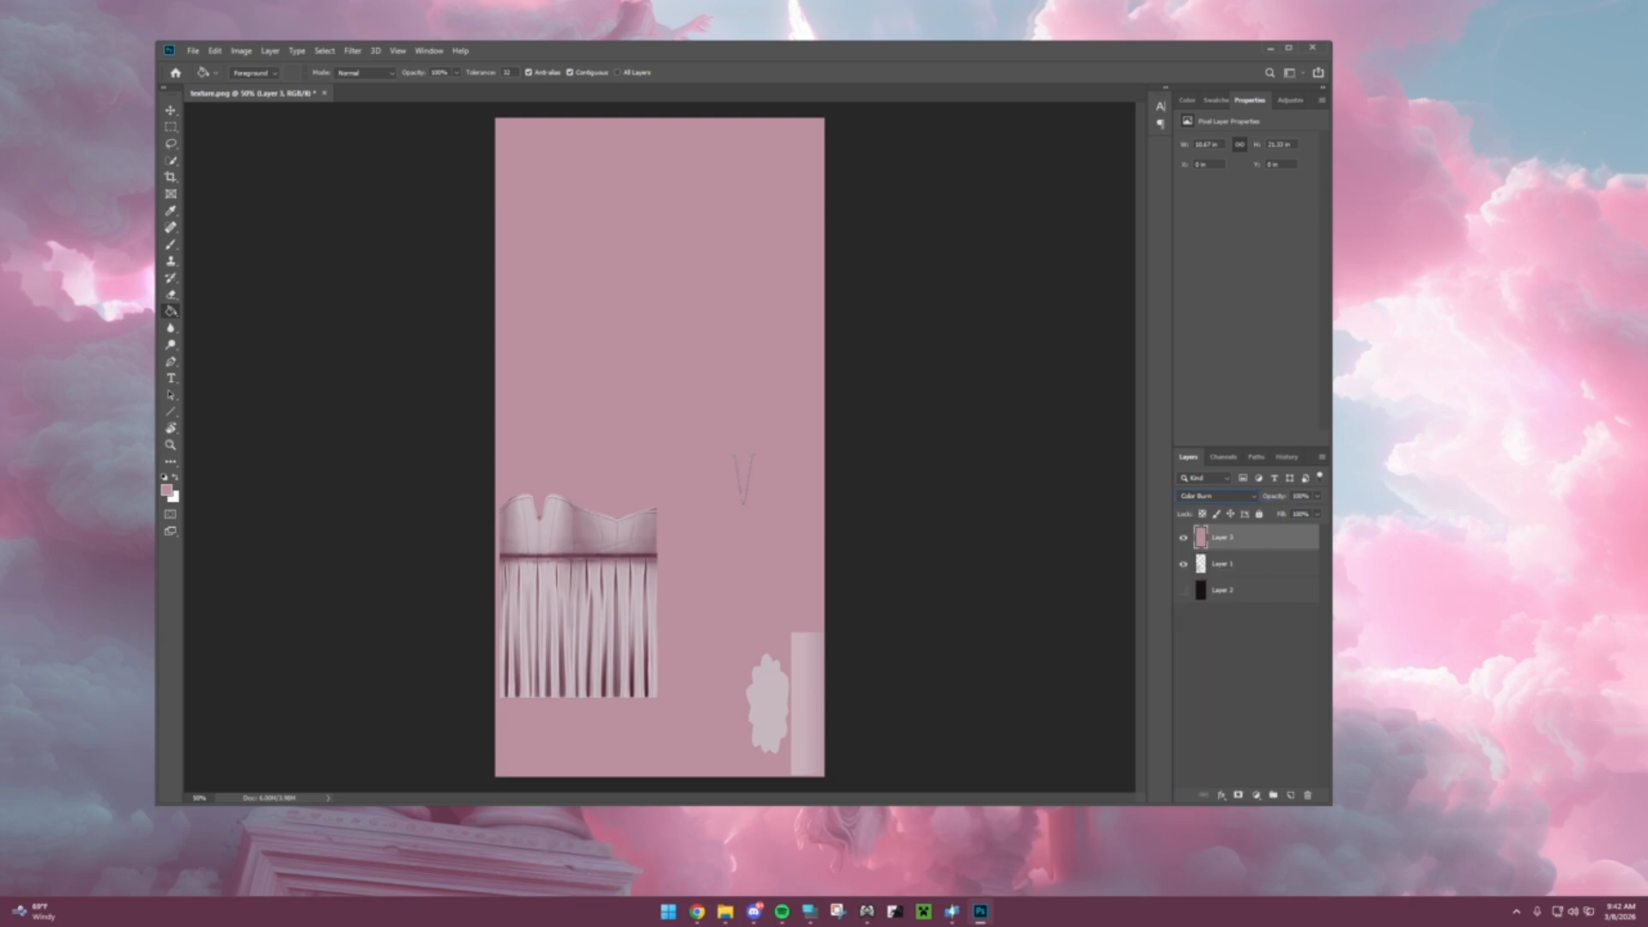
Step: Create a clipping mask so the pink layer only affects the dress texture layer beneath it
right_click(1252, 537)
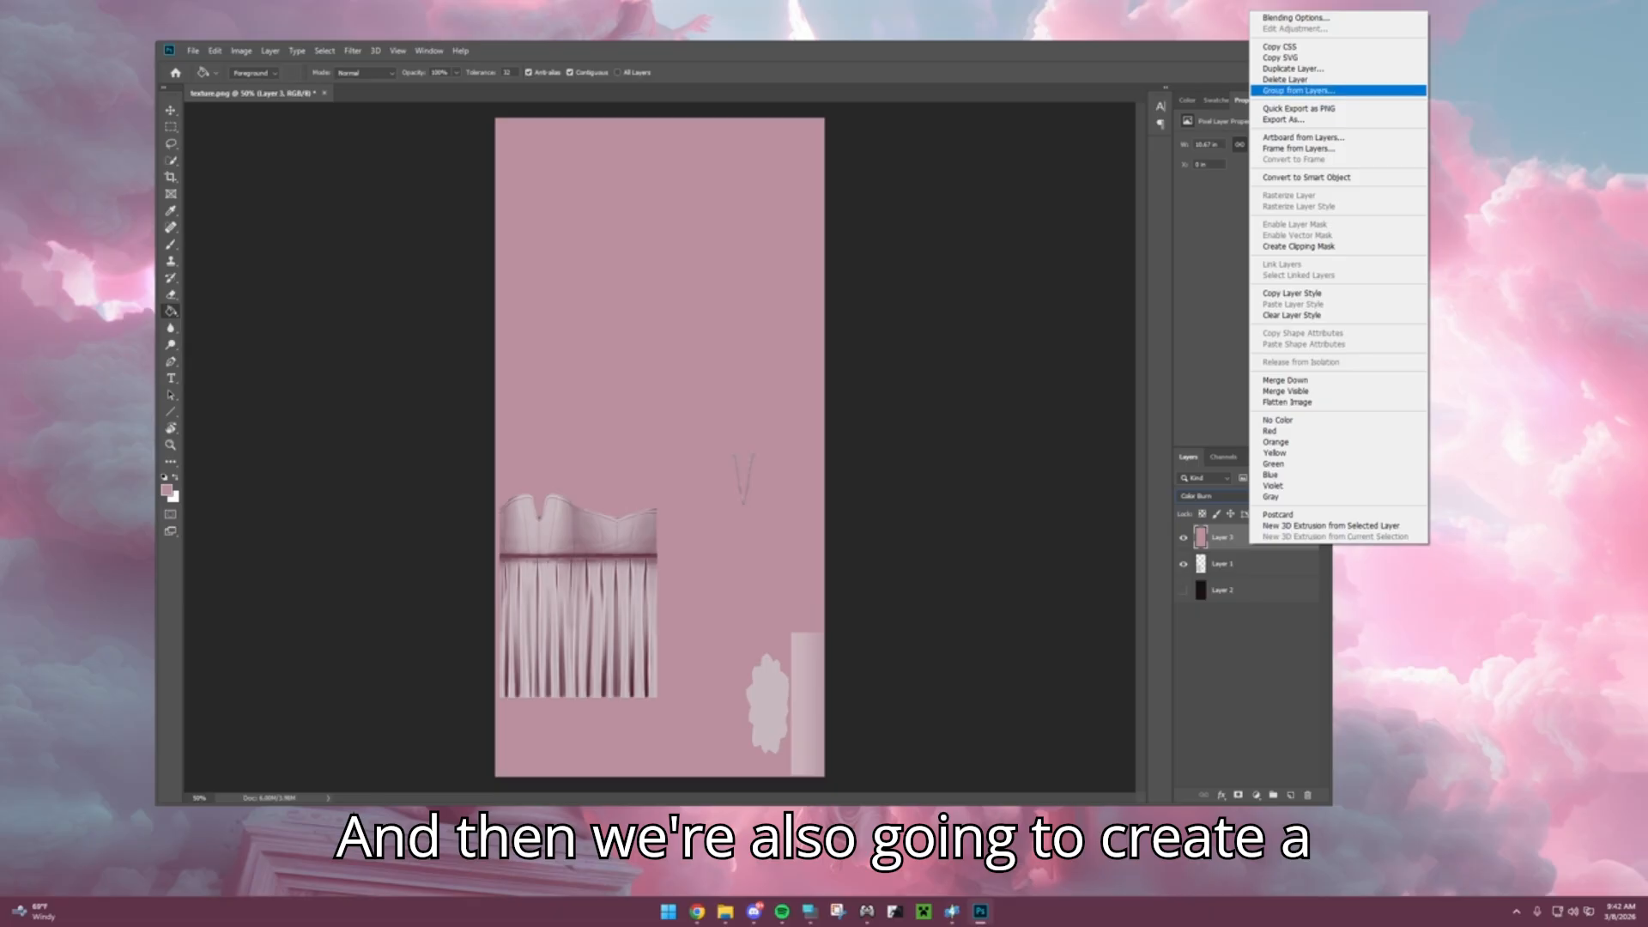
left_click(1298, 247)
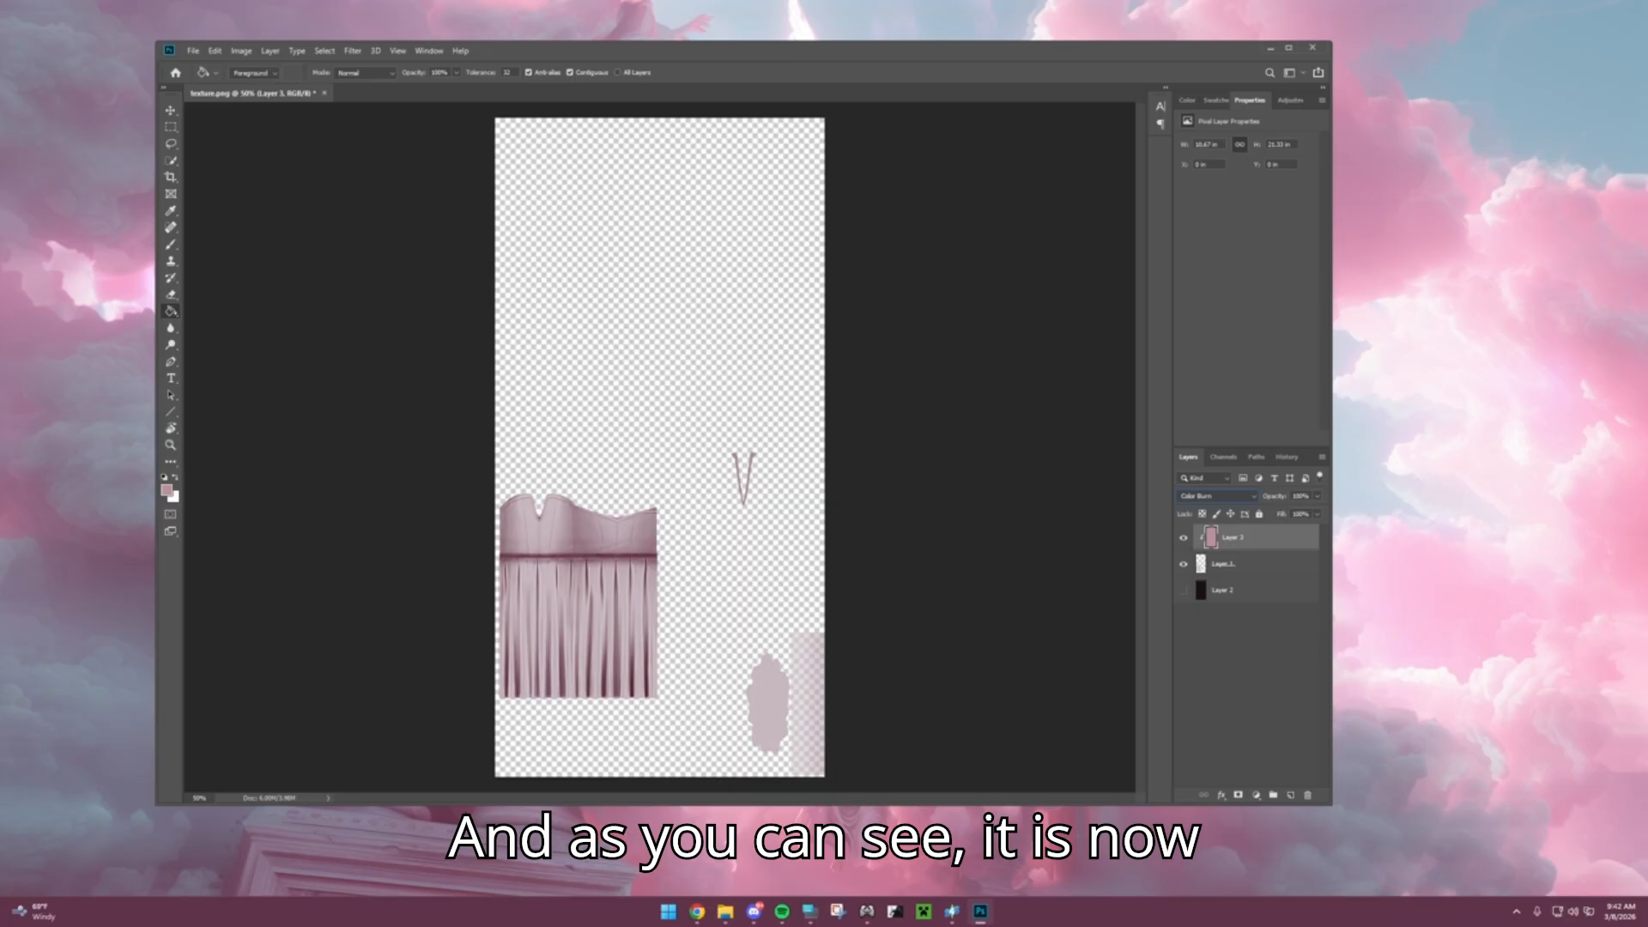
left_click(1183, 538)
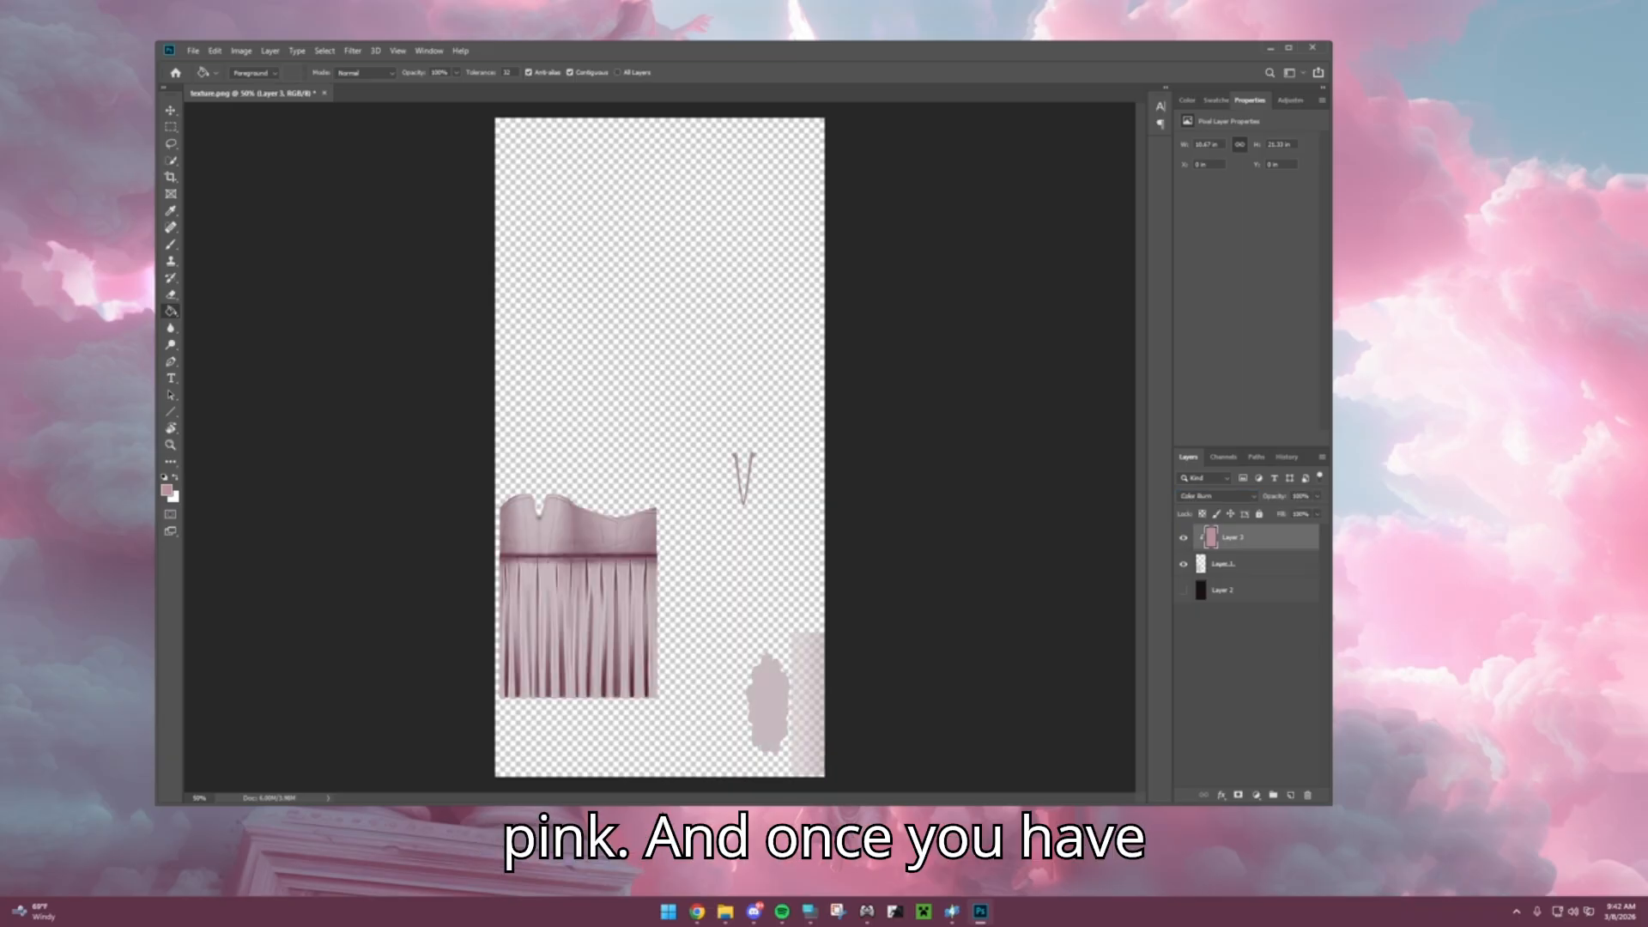
Step: Export the recoloured image as a PNG to the dress folder, replacing the existing texture.png
left_click(193, 51)
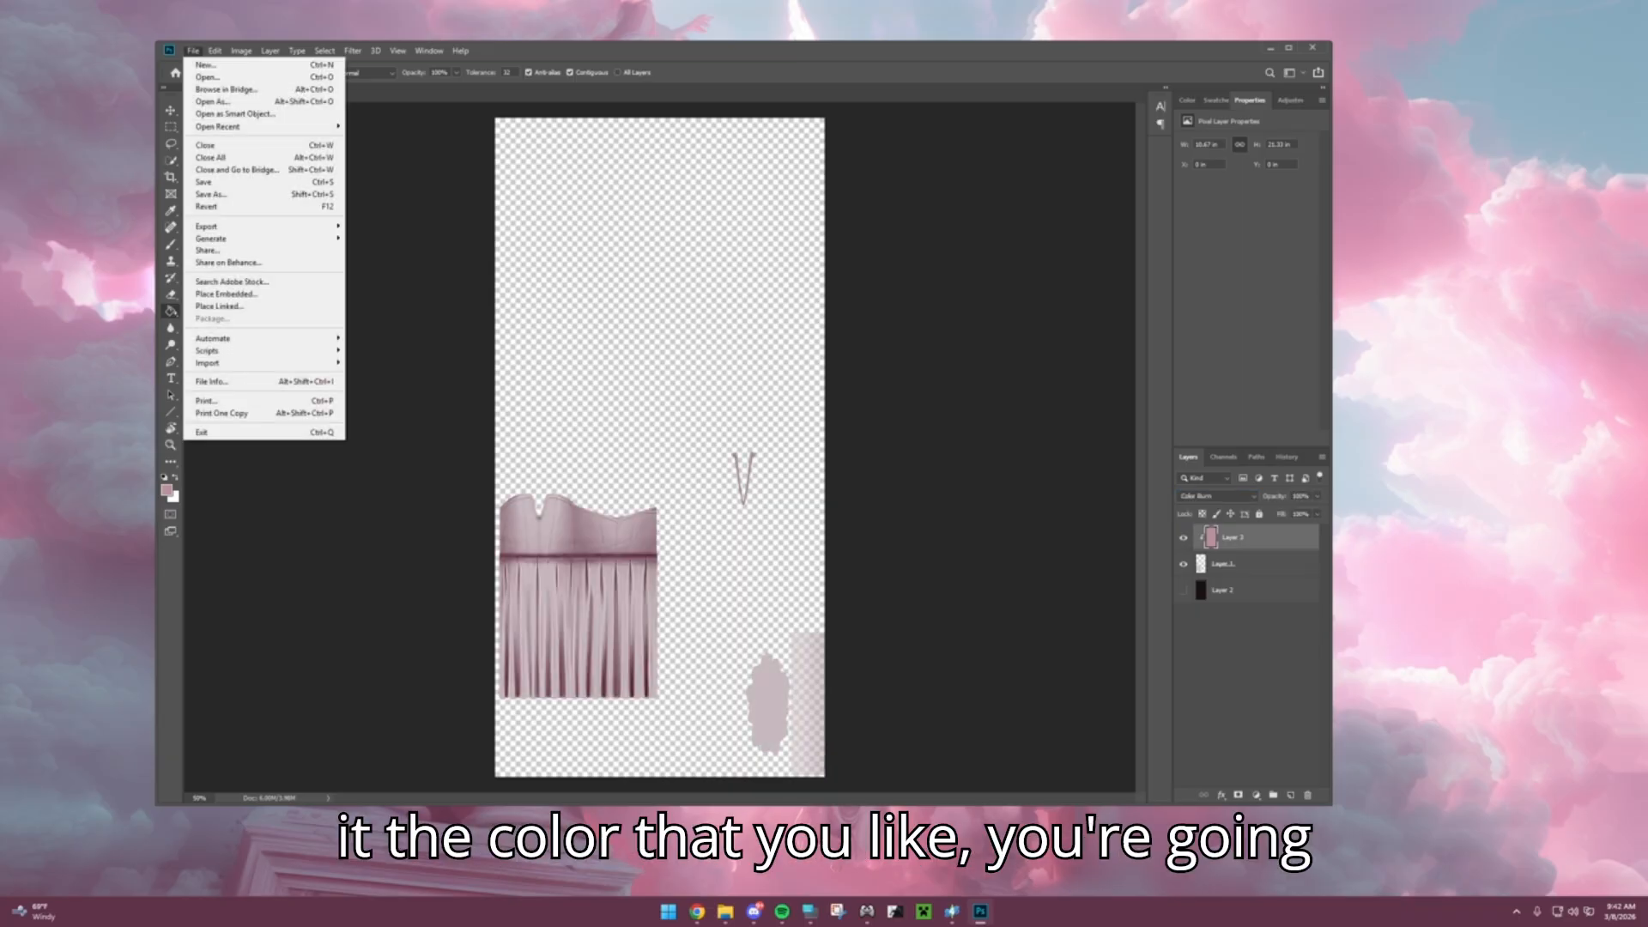
mouse_move(257, 226)
left_click(386, 226)
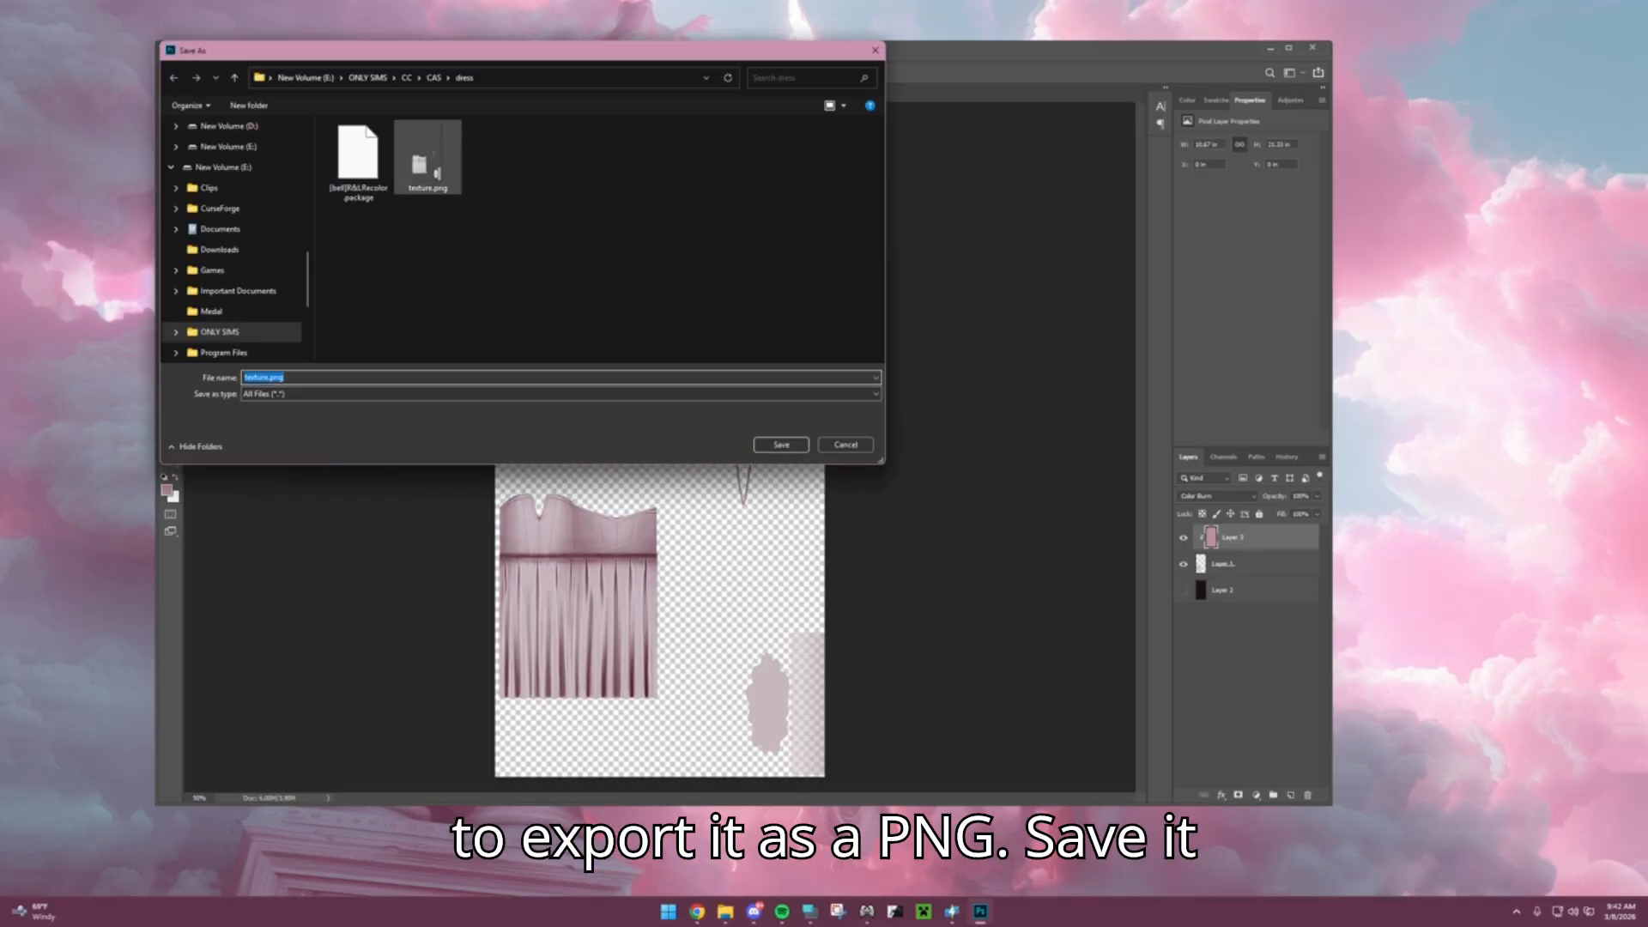
key("Return")
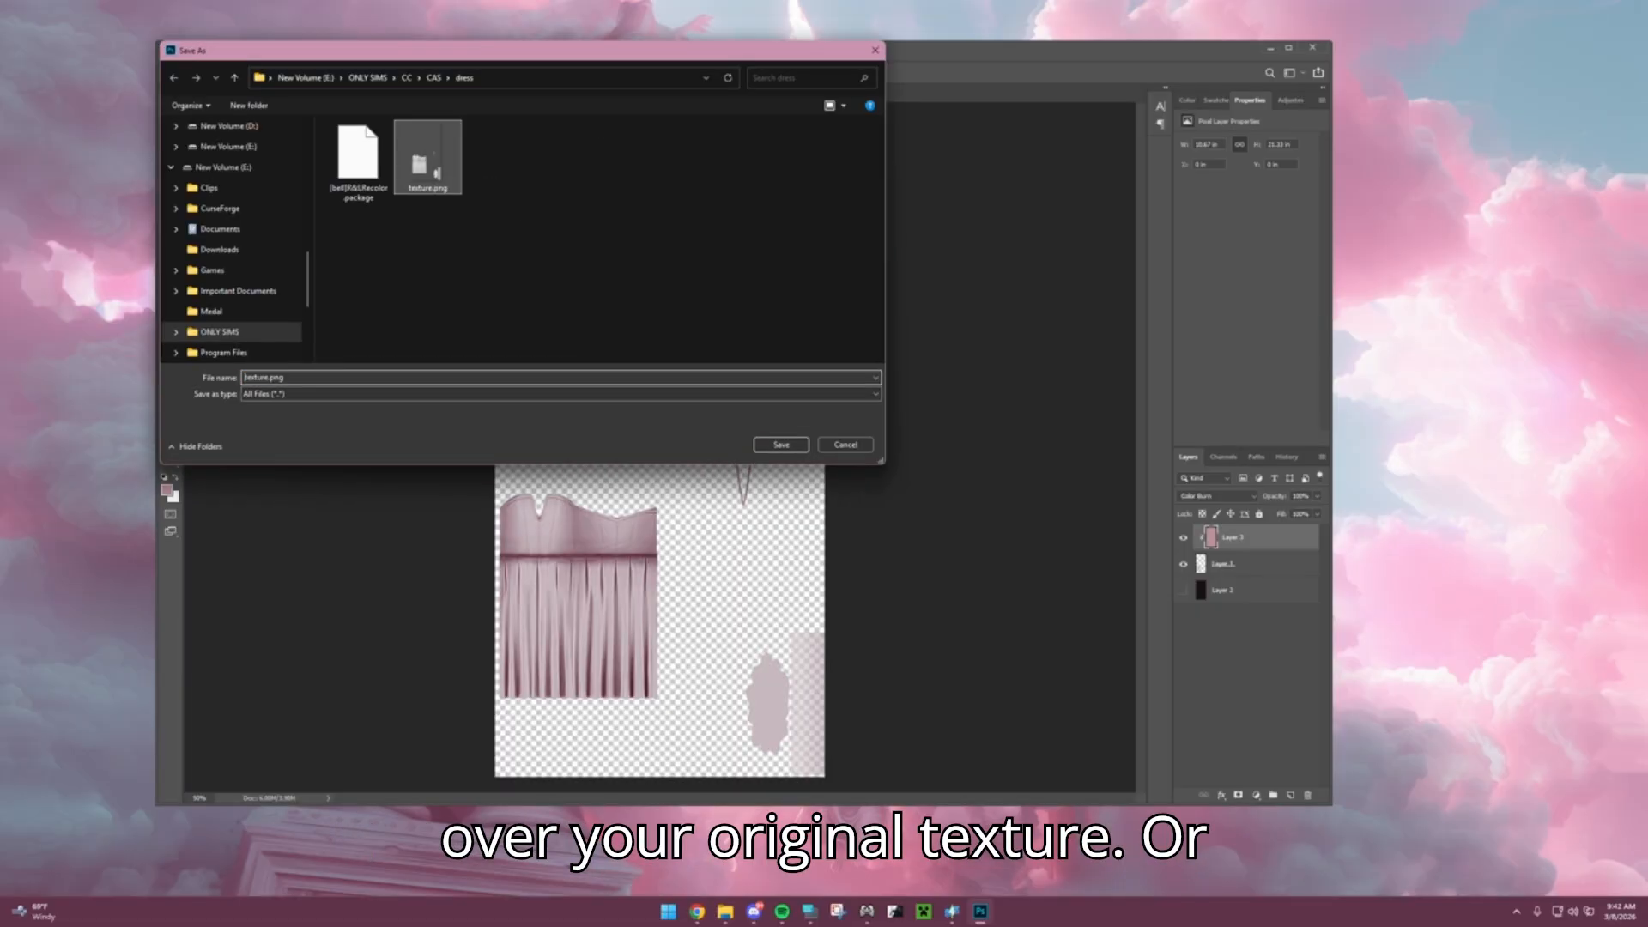
key("Left")
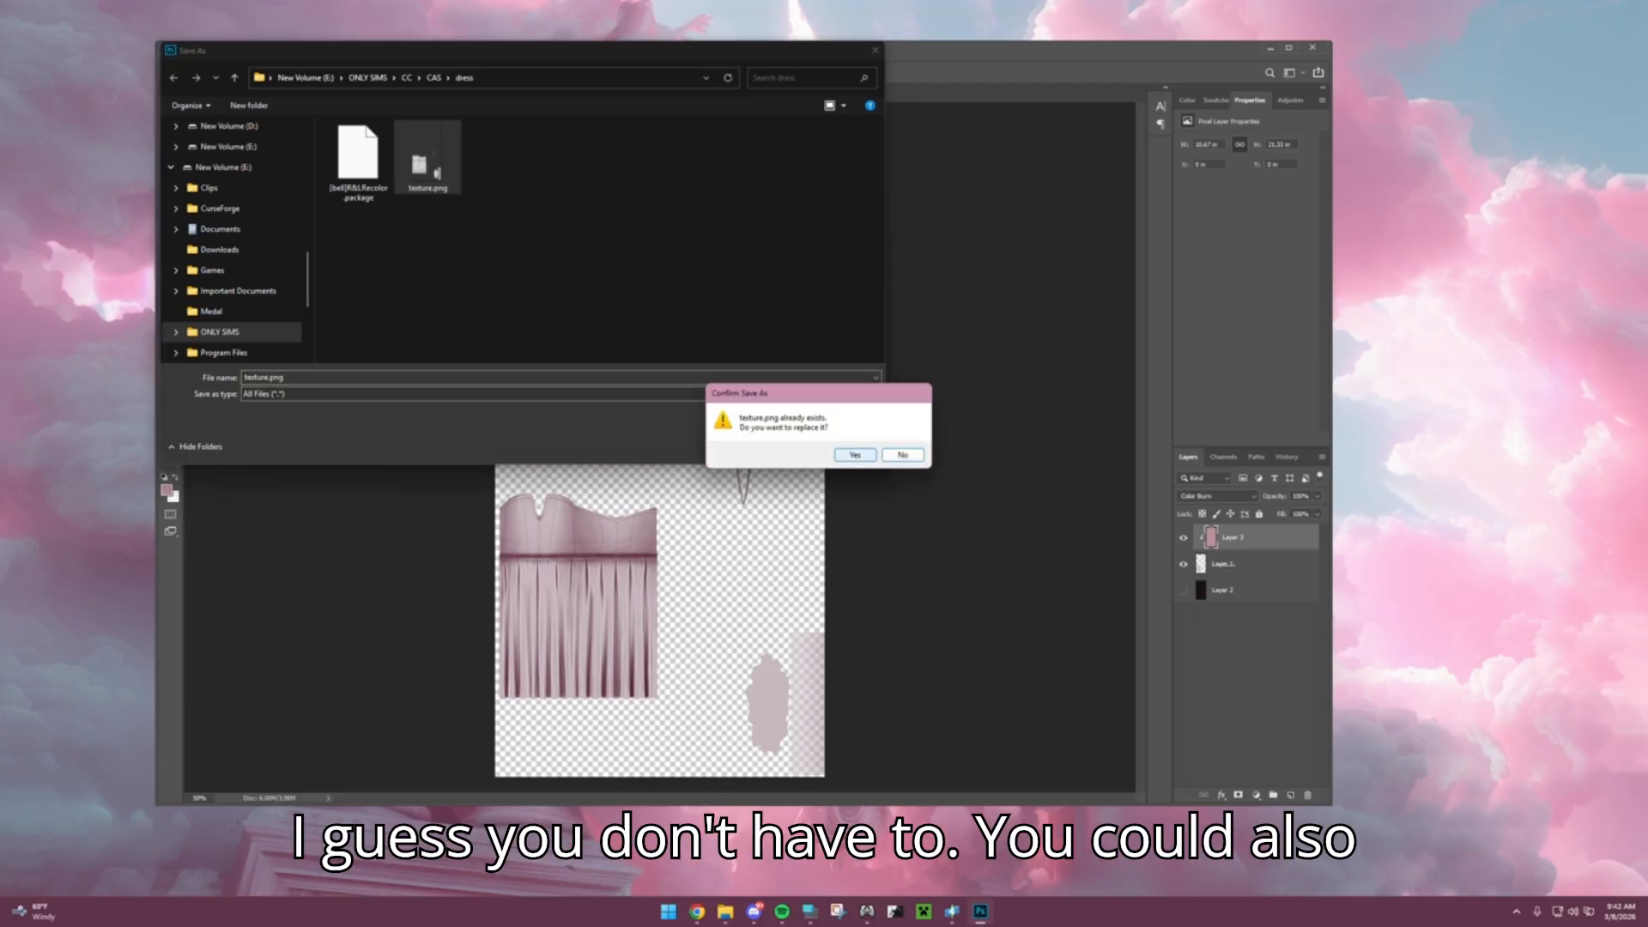
key("Right")
key("Left")
key("Return")
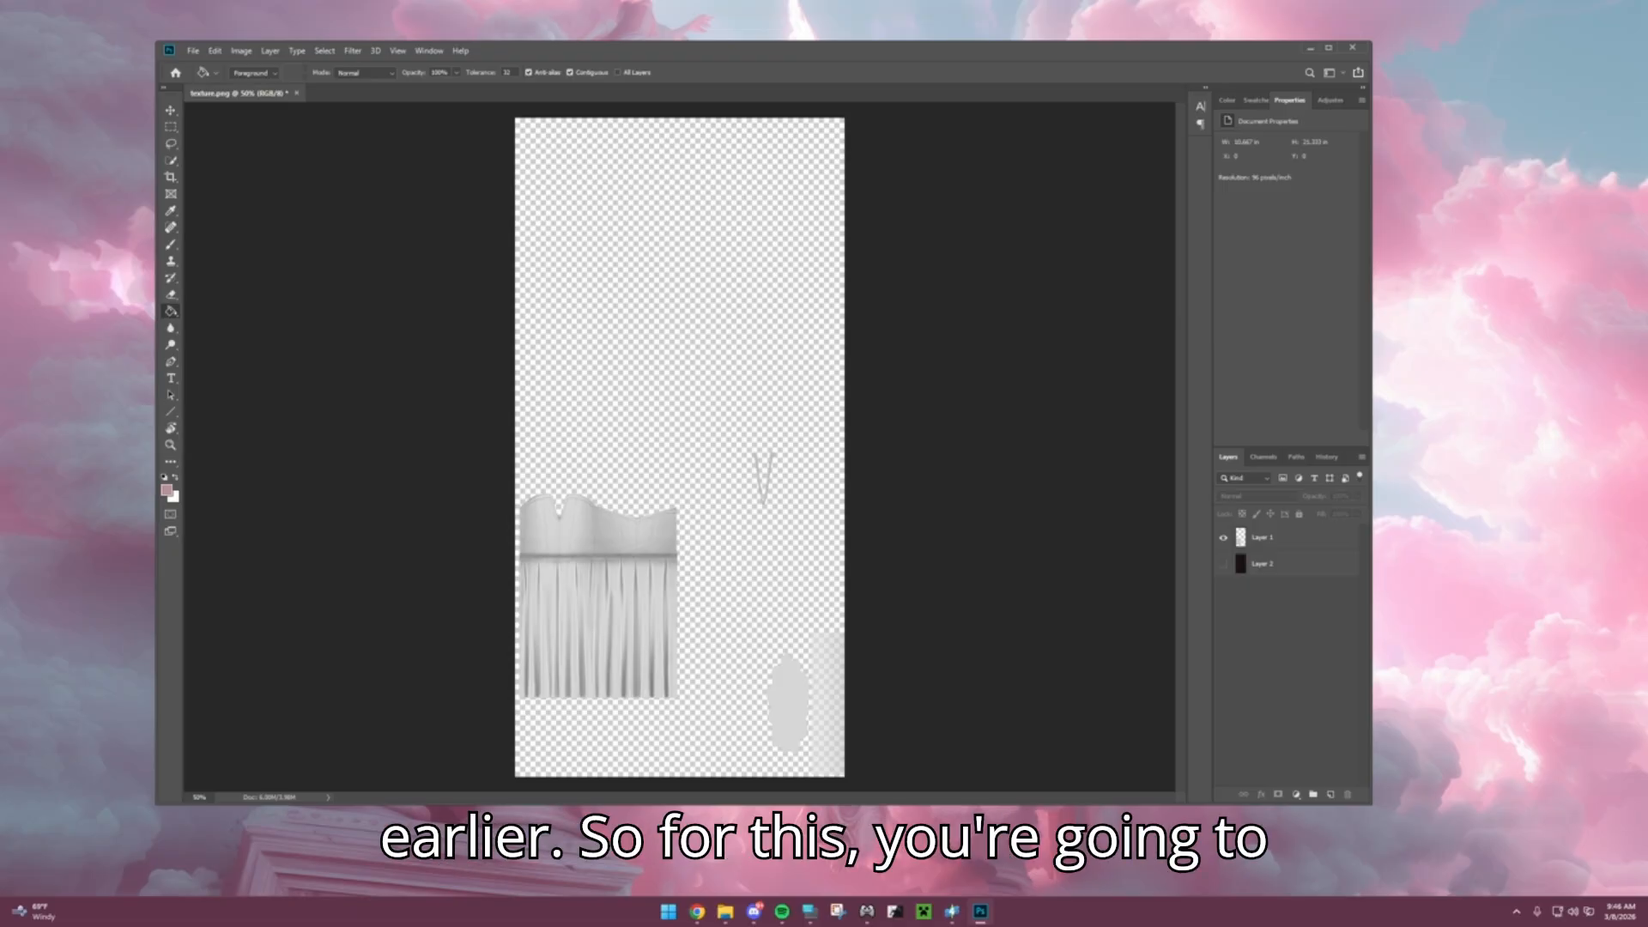
Step: Add a Color Overlay effect to the dress texture layer in a muted blue (#7383a8)
left_click(1287, 538)
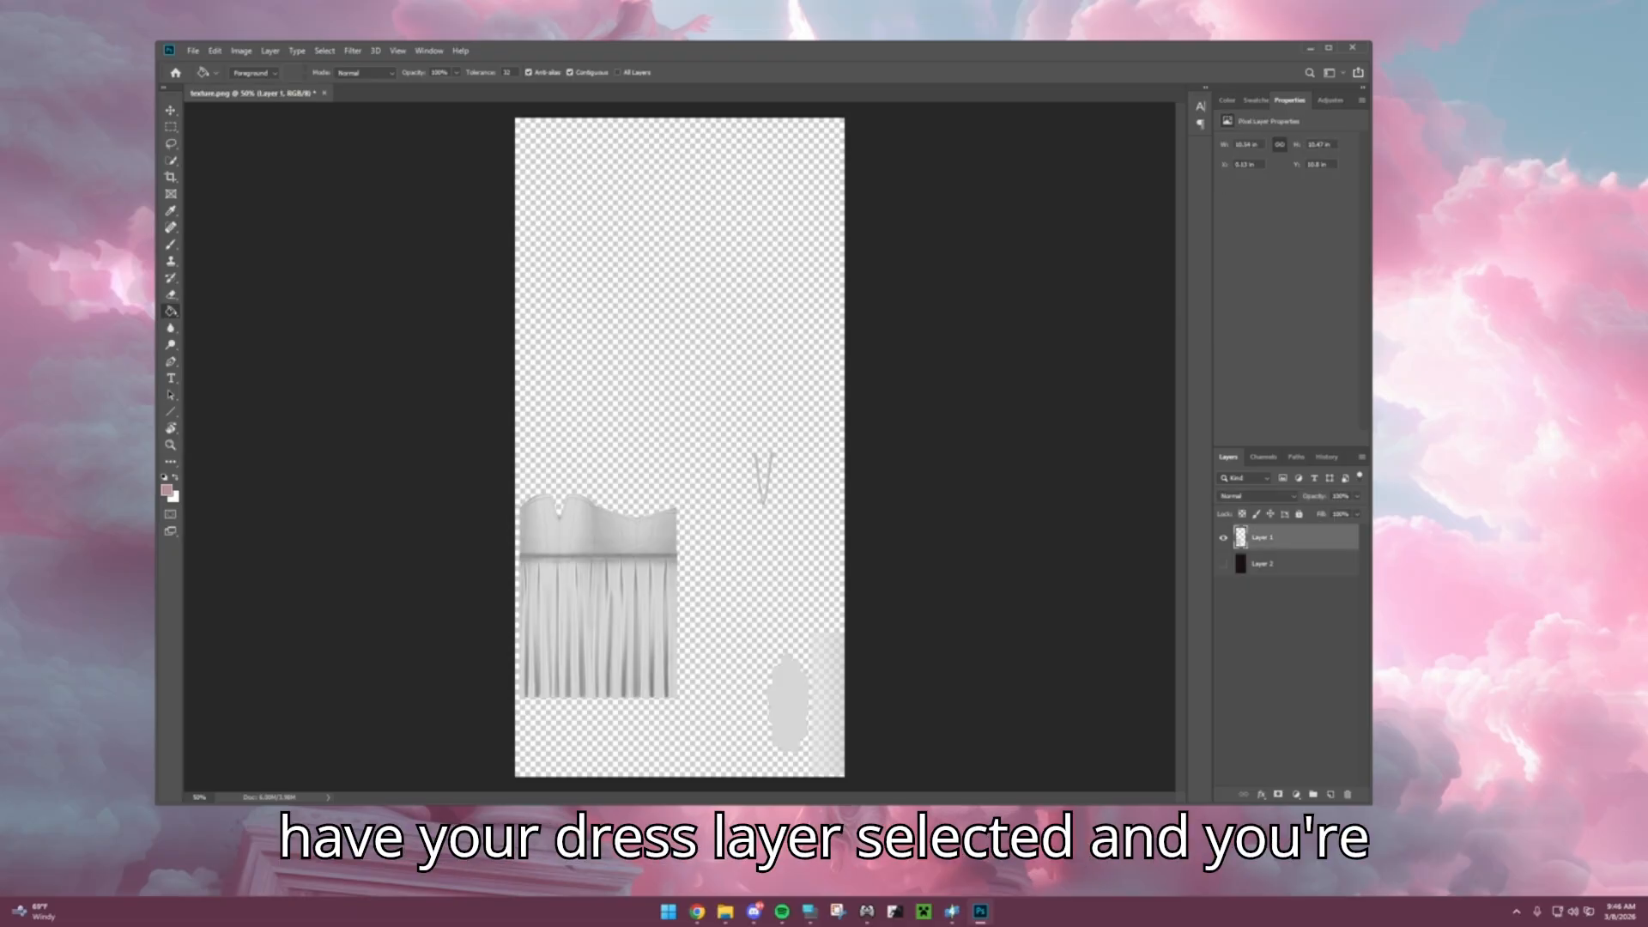
left_click(1261, 795)
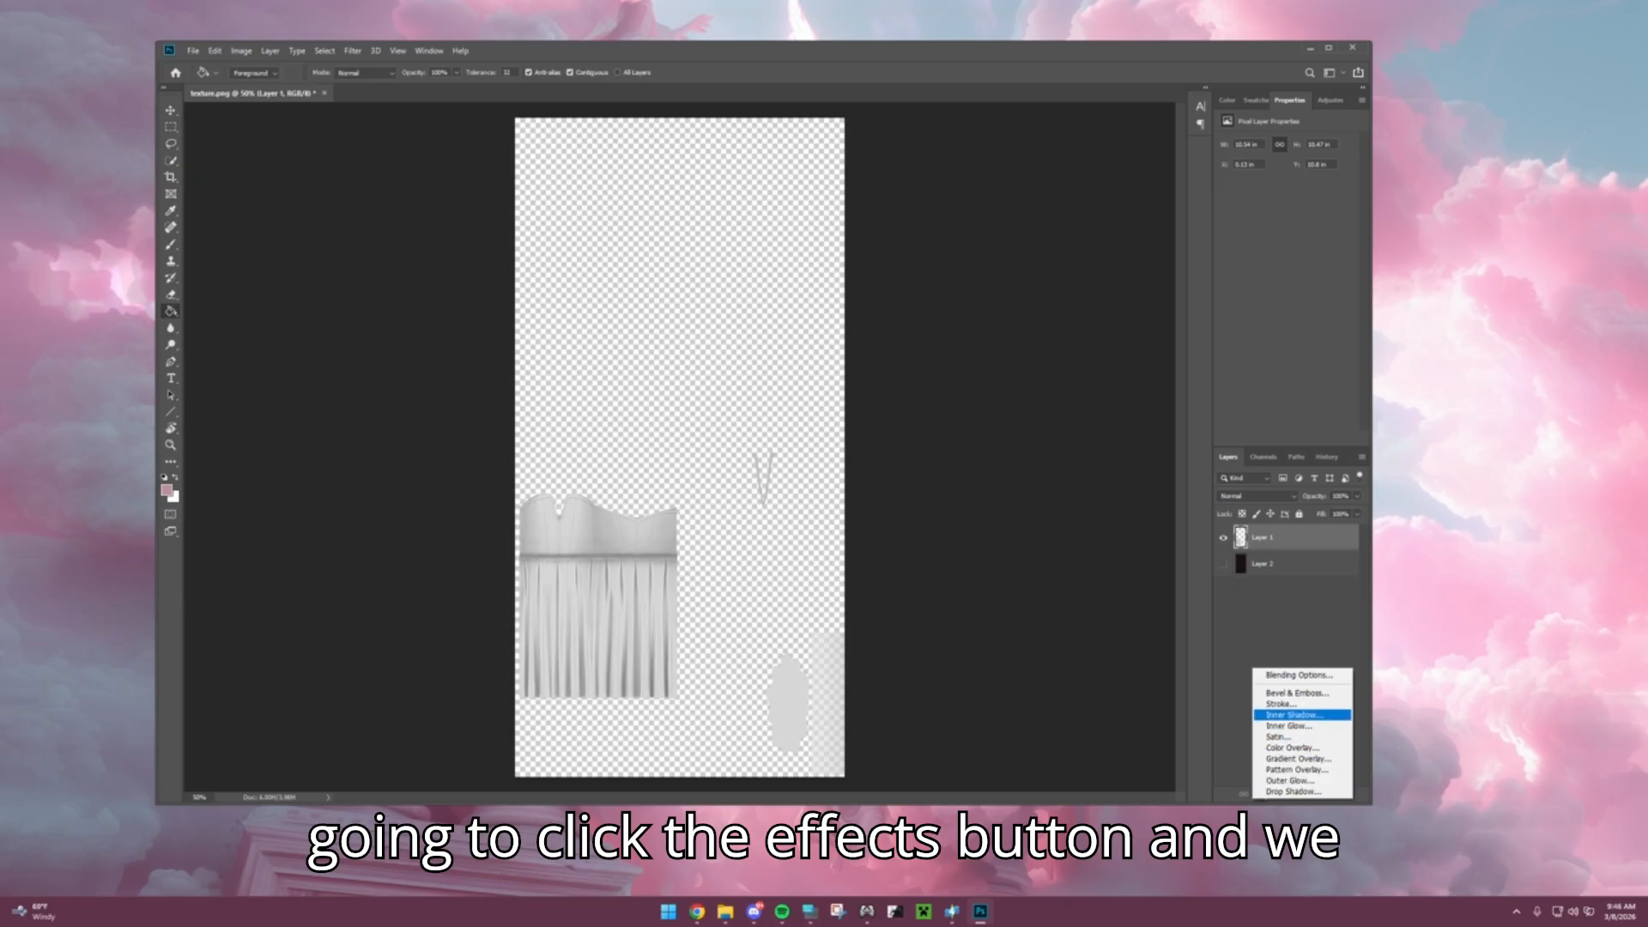
left_click(1292, 748)
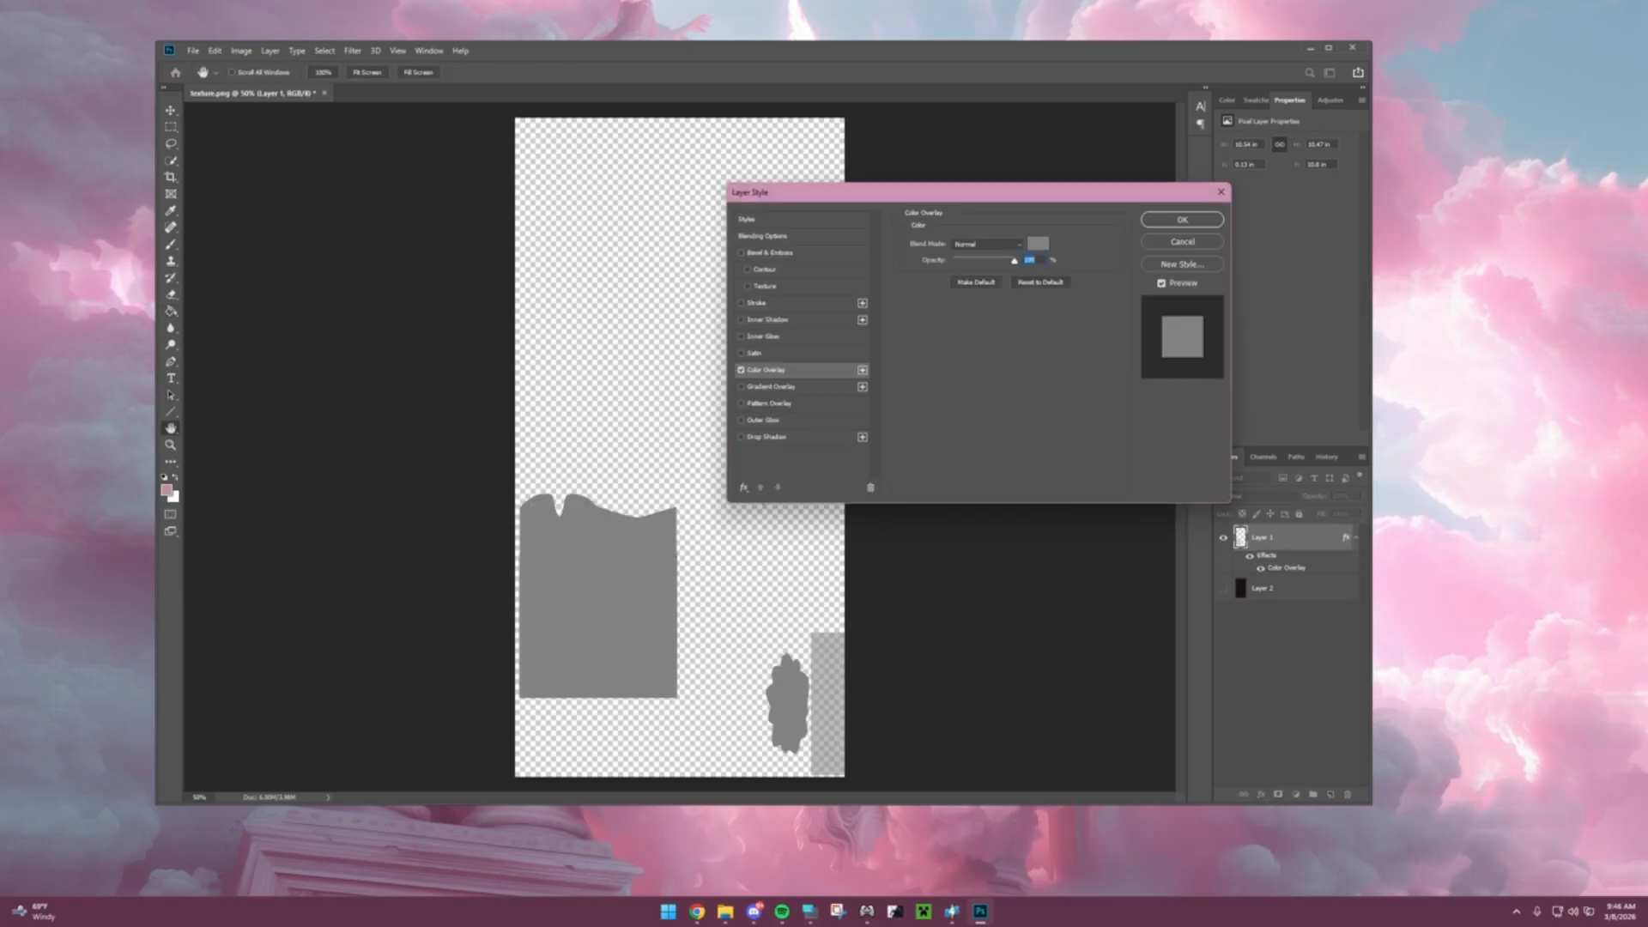
left_click(1038, 244)
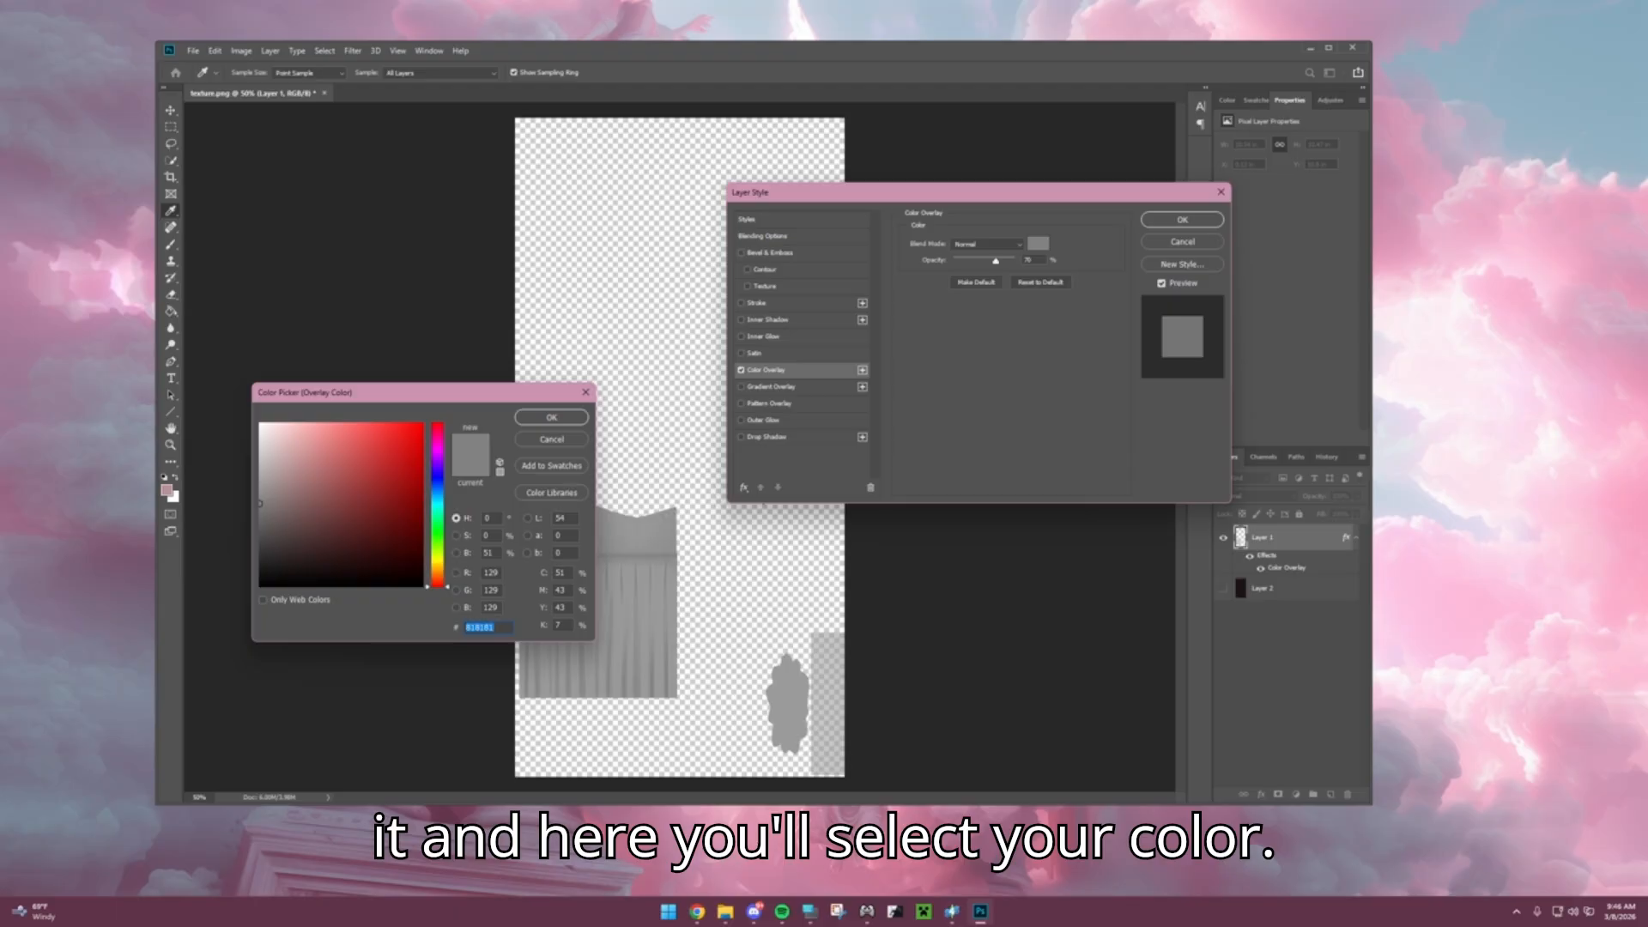
left_click(437, 441)
left_click(437, 469)
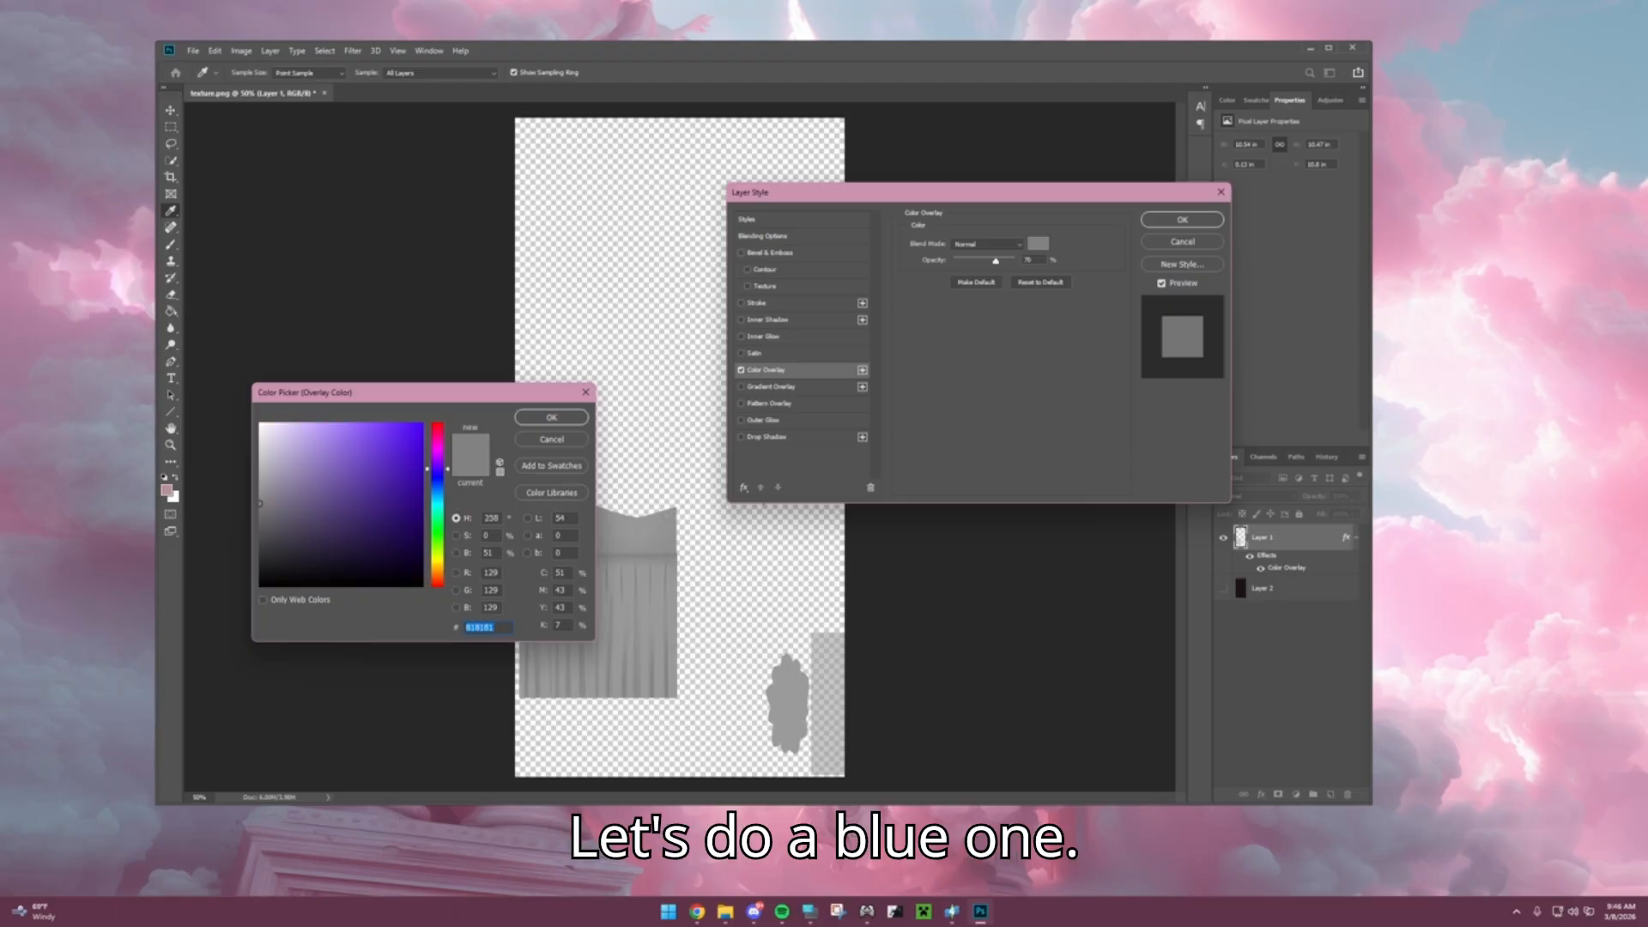
left_click(438, 486)
left_click(299, 490)
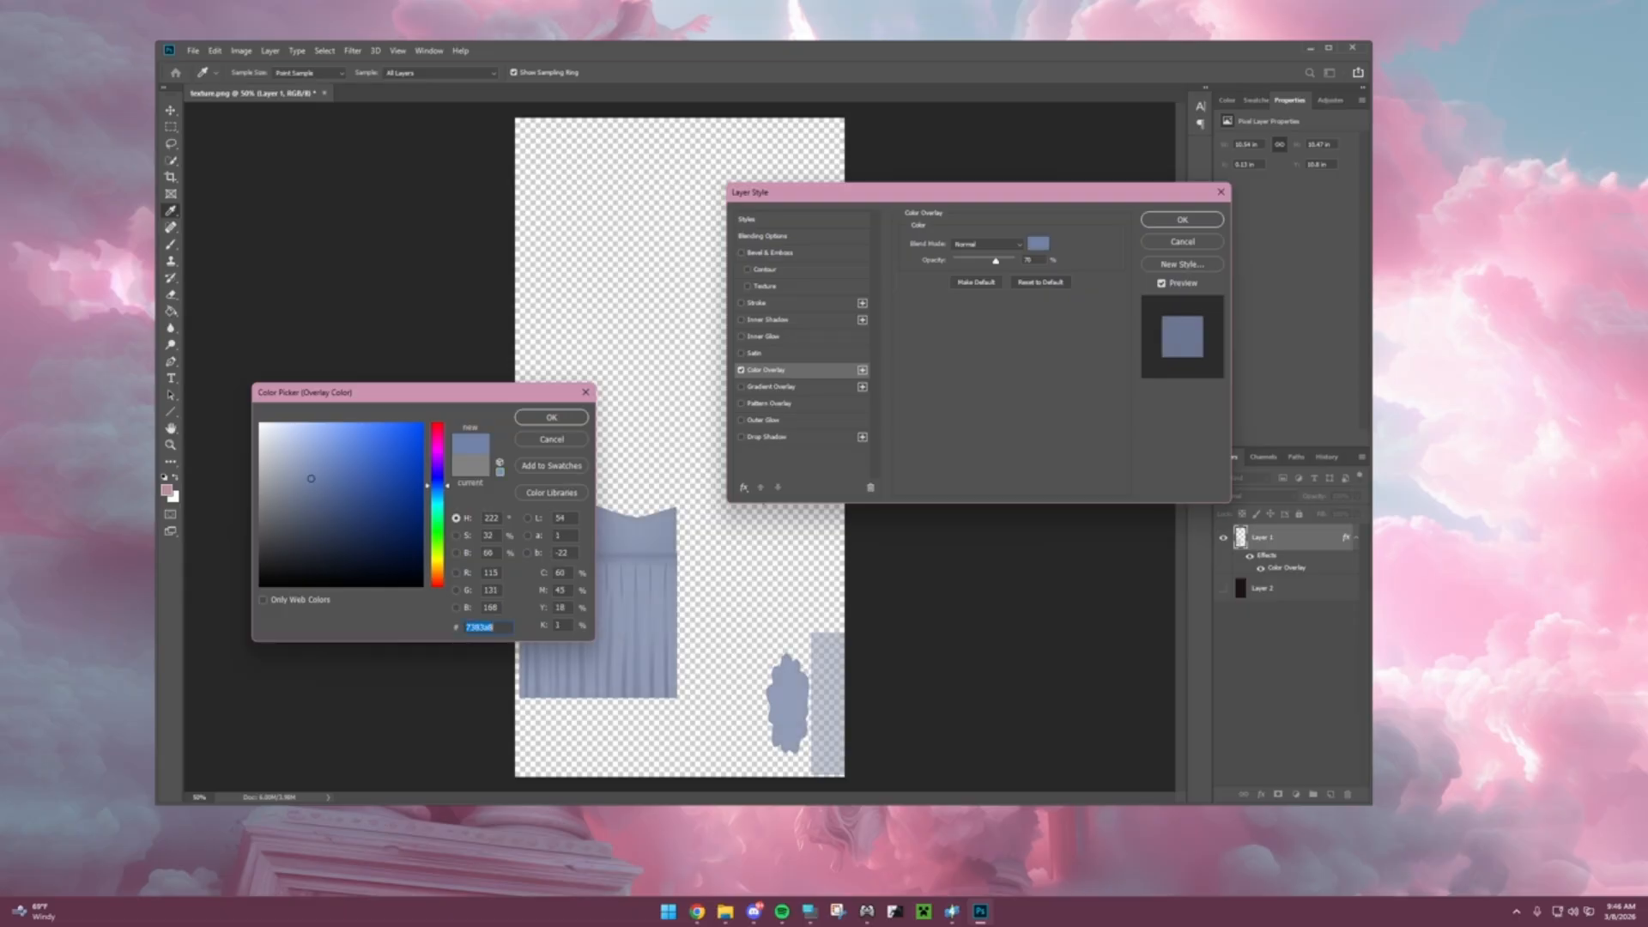
left_click(551, 417)
Step: Set the colour overlay's opacity to 100% and its blend mode to Color Burn
type("100")
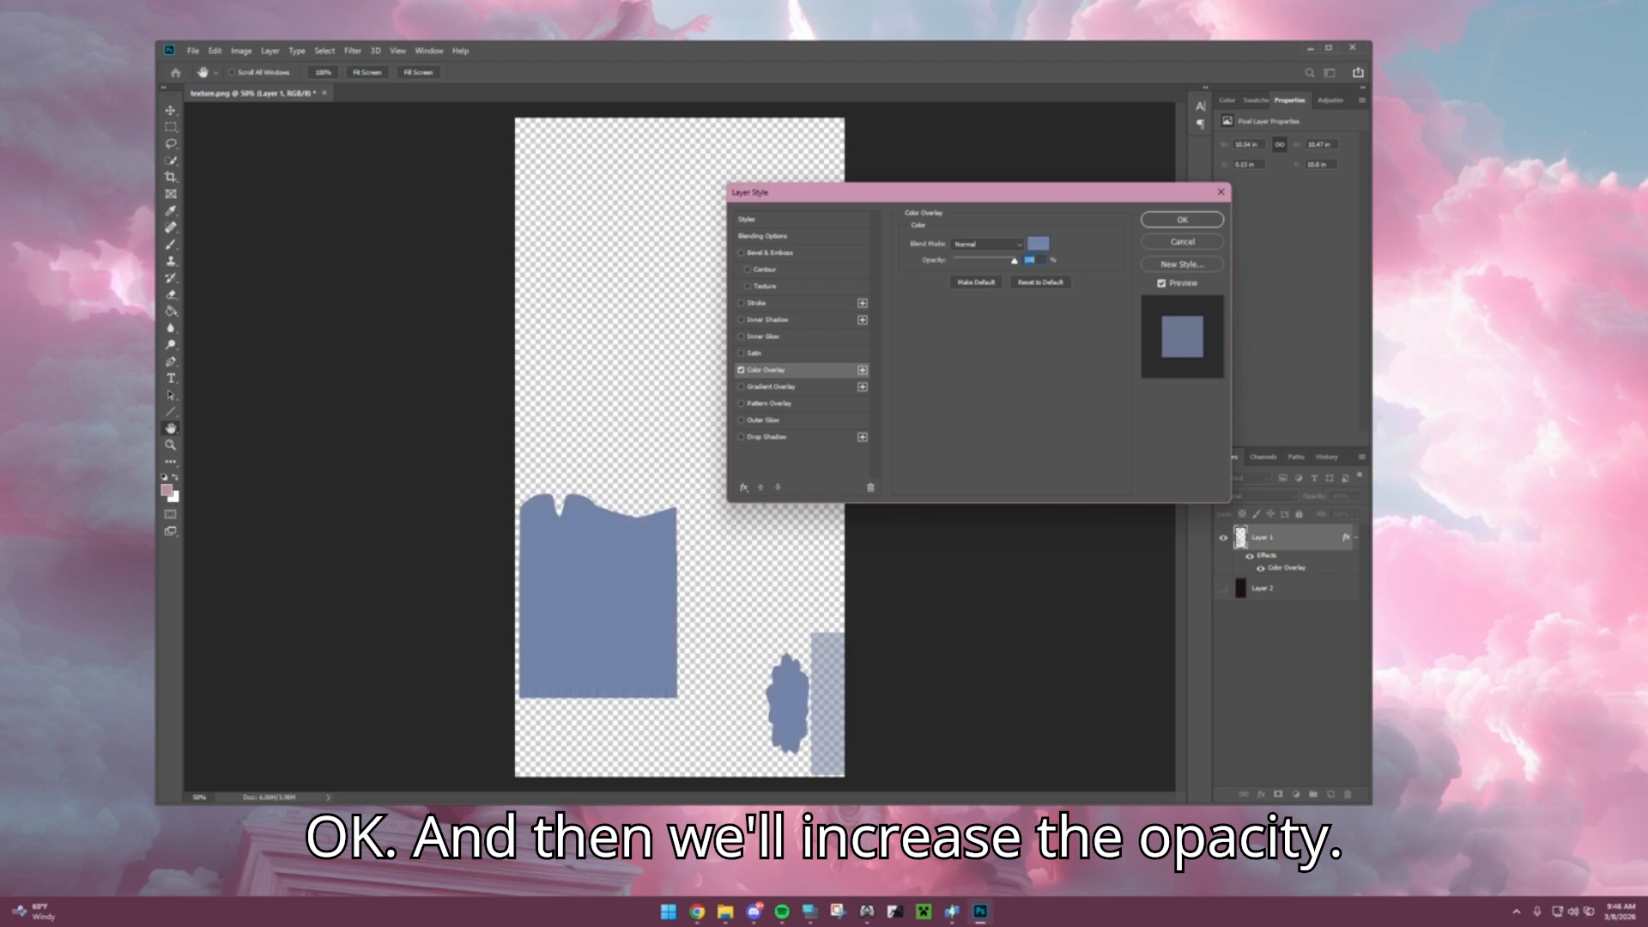
left_click(987, 244)
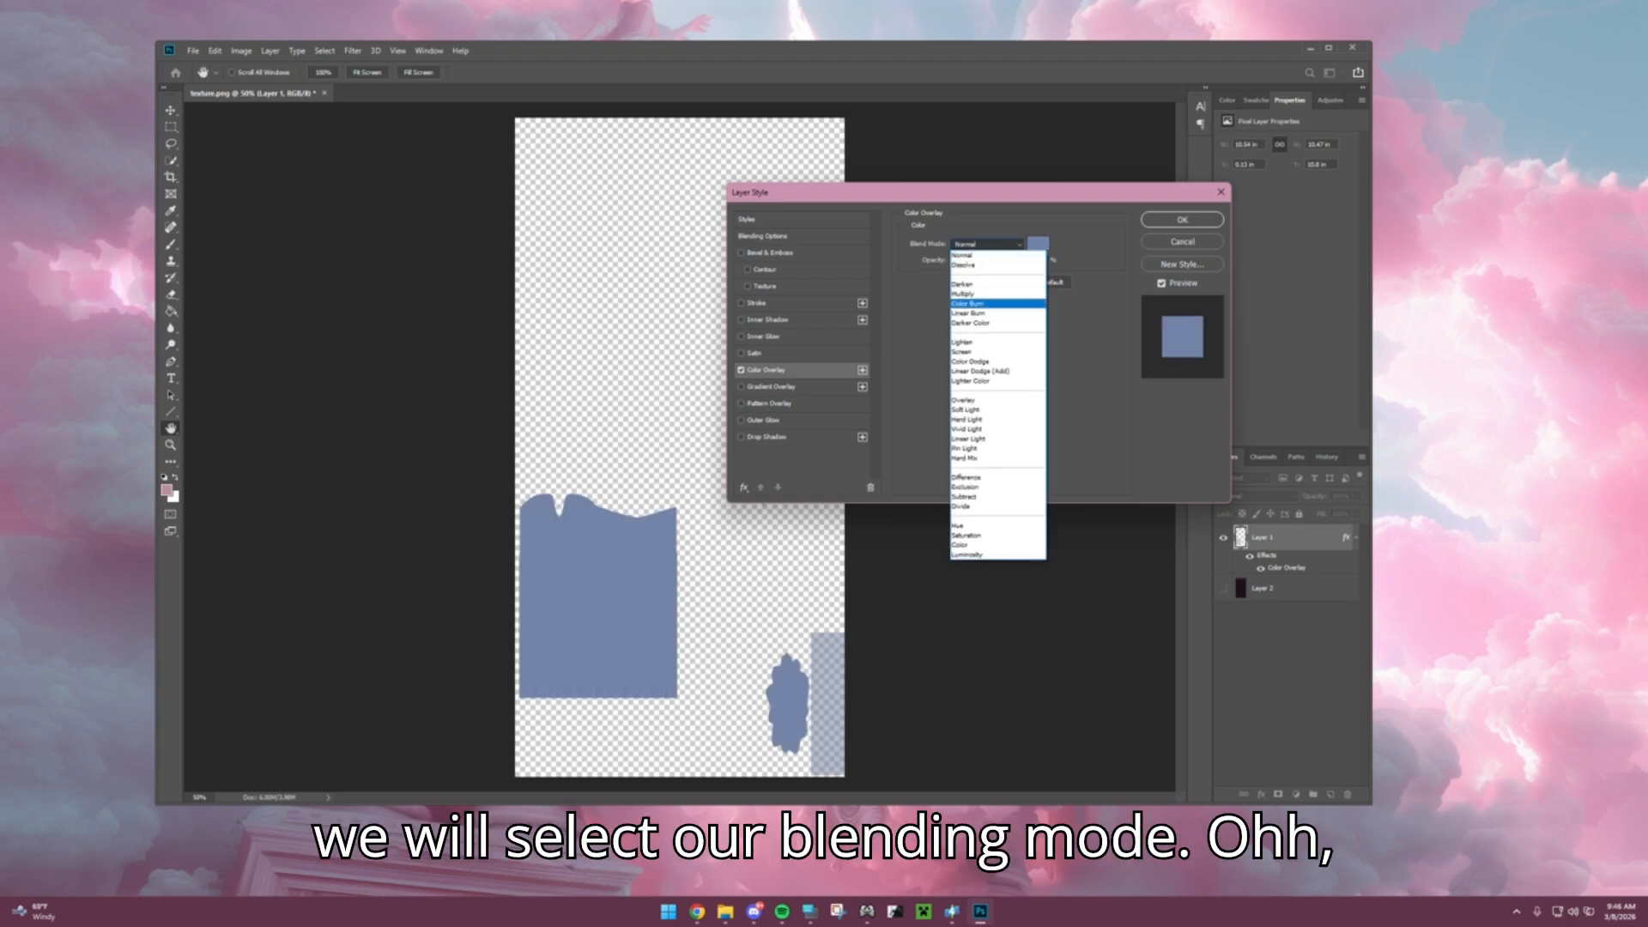
left_click(970, 304)
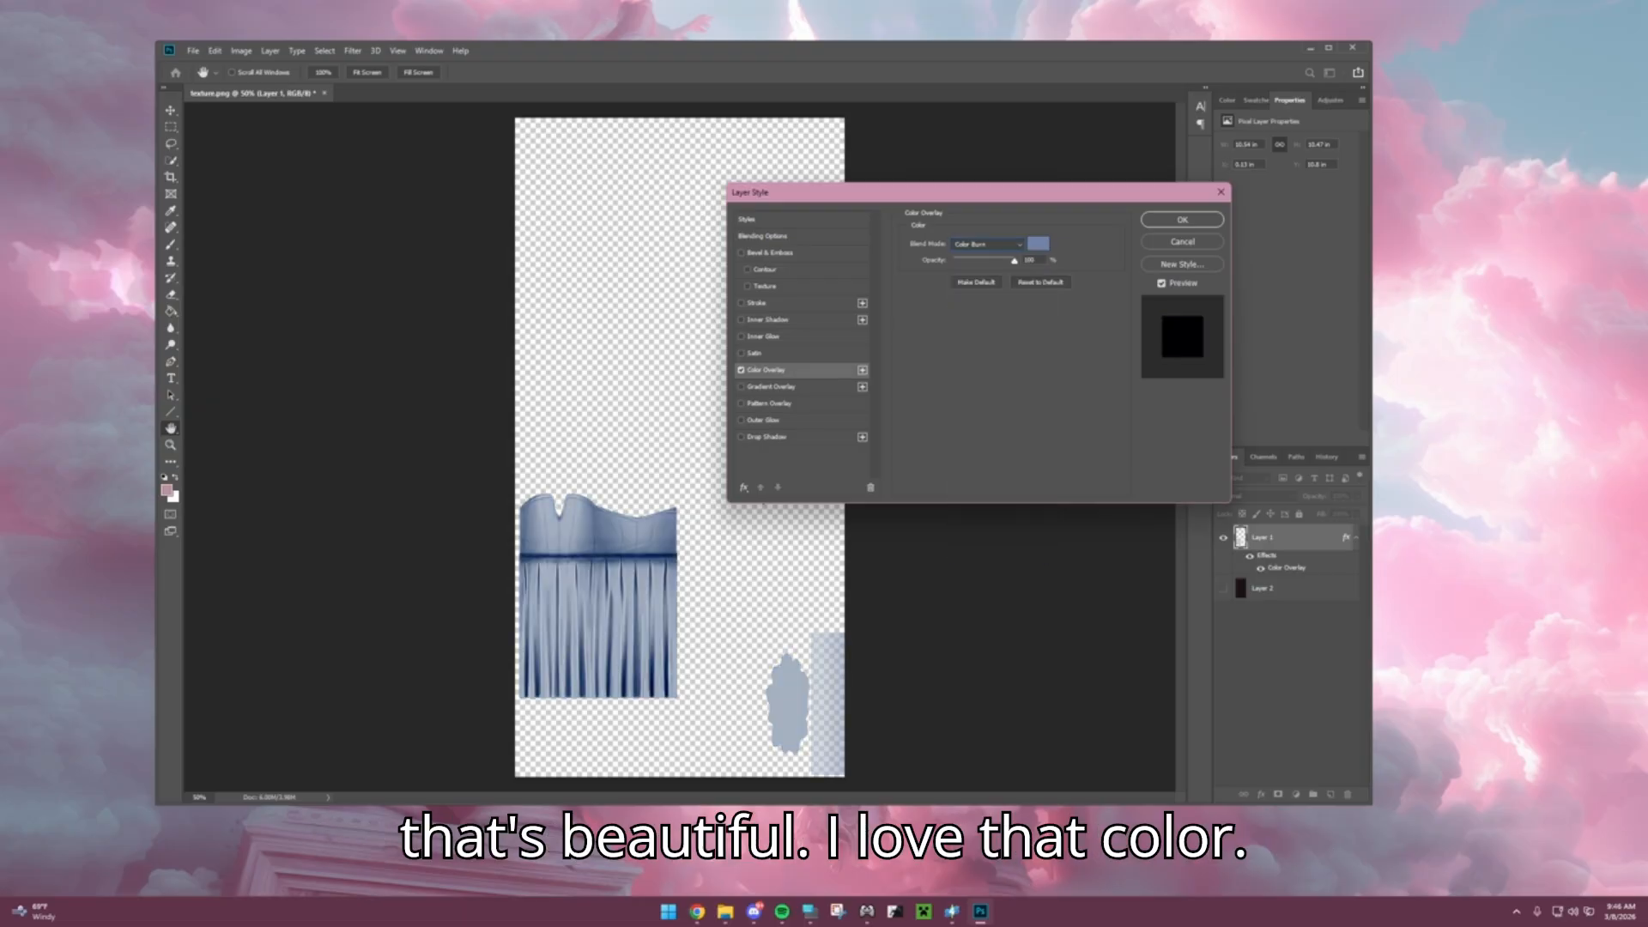
Step: Change the overlay colour to a slightly deeper blue (#61739c) and apply the layer style to the dress layer
left_click(1038, 244)
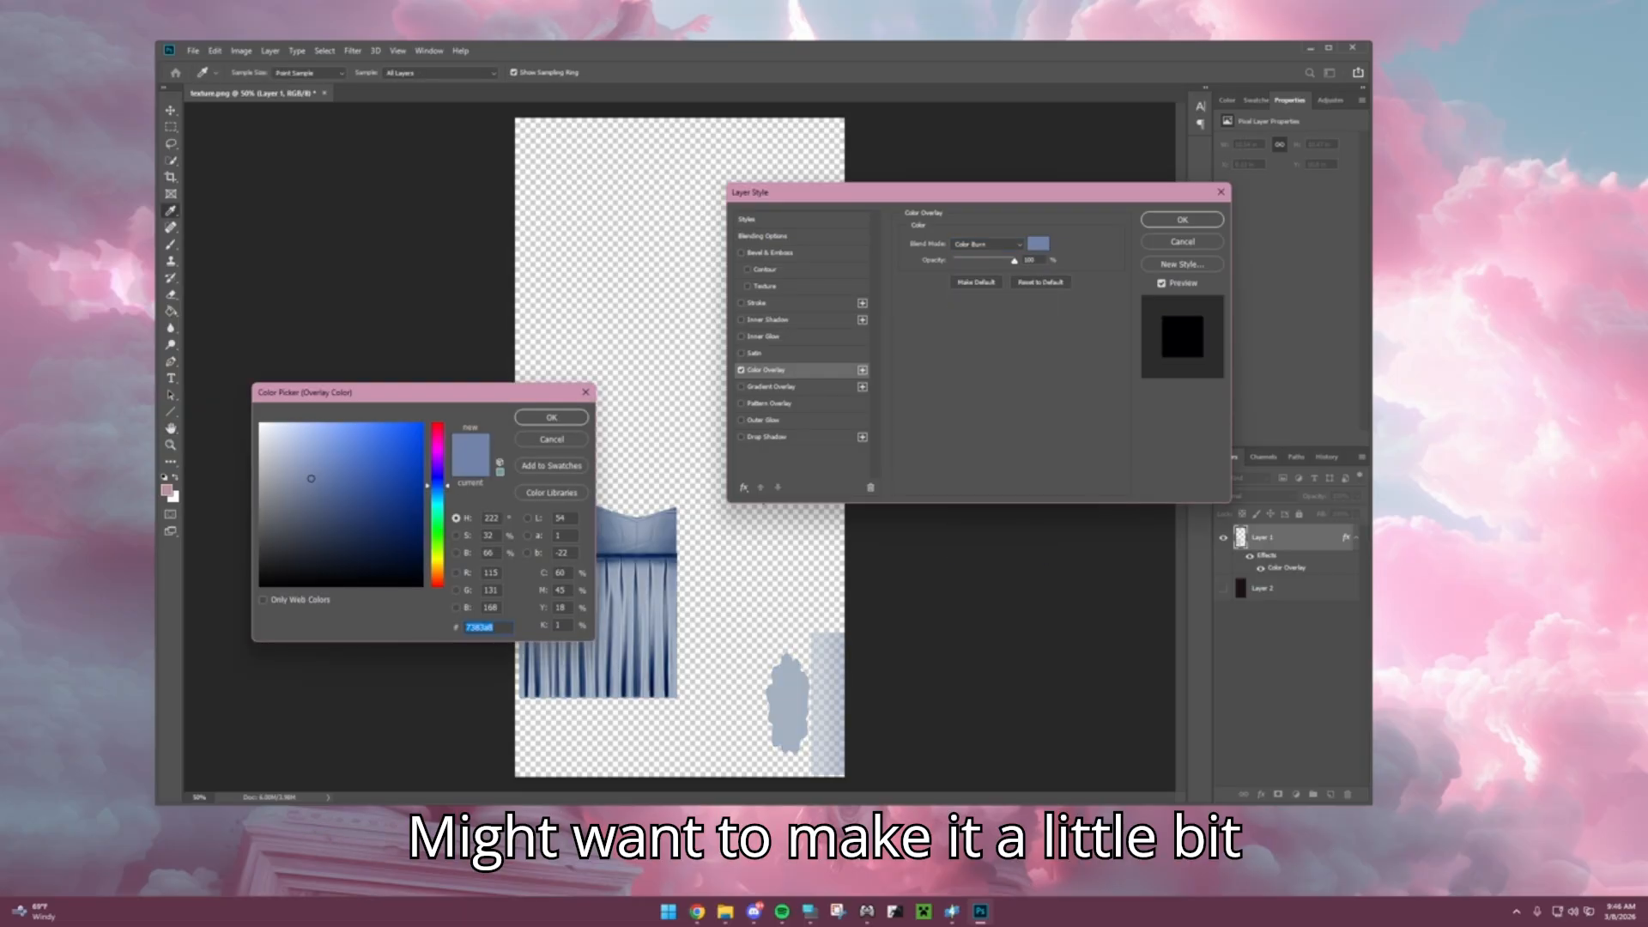
left_click(320, 486)
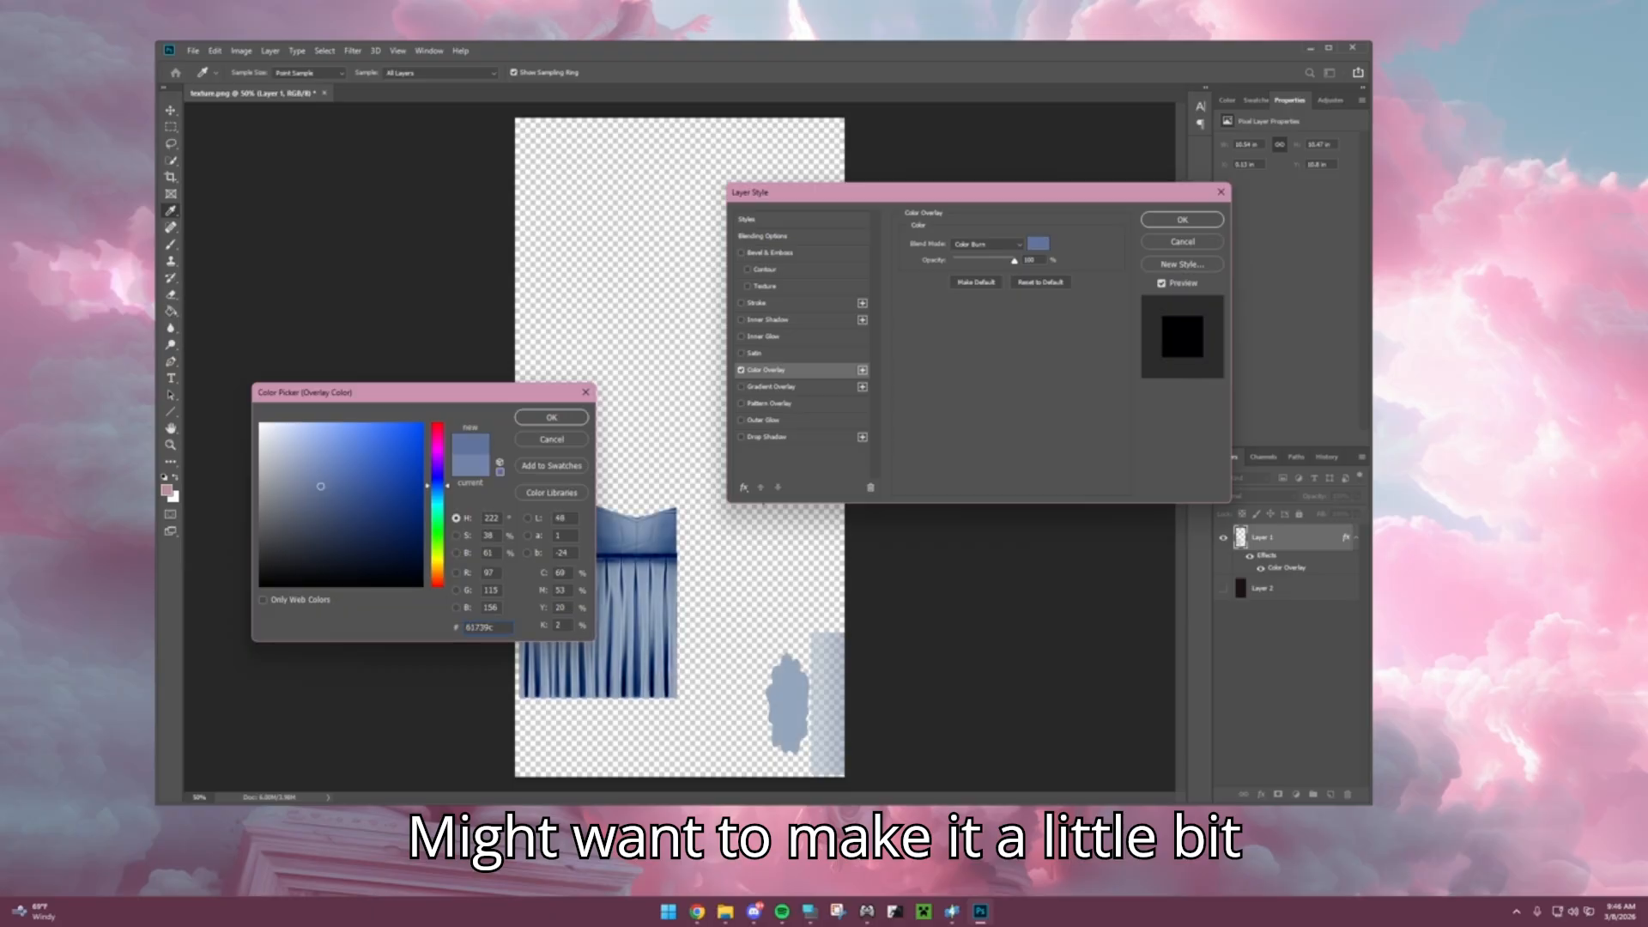
key("Return")
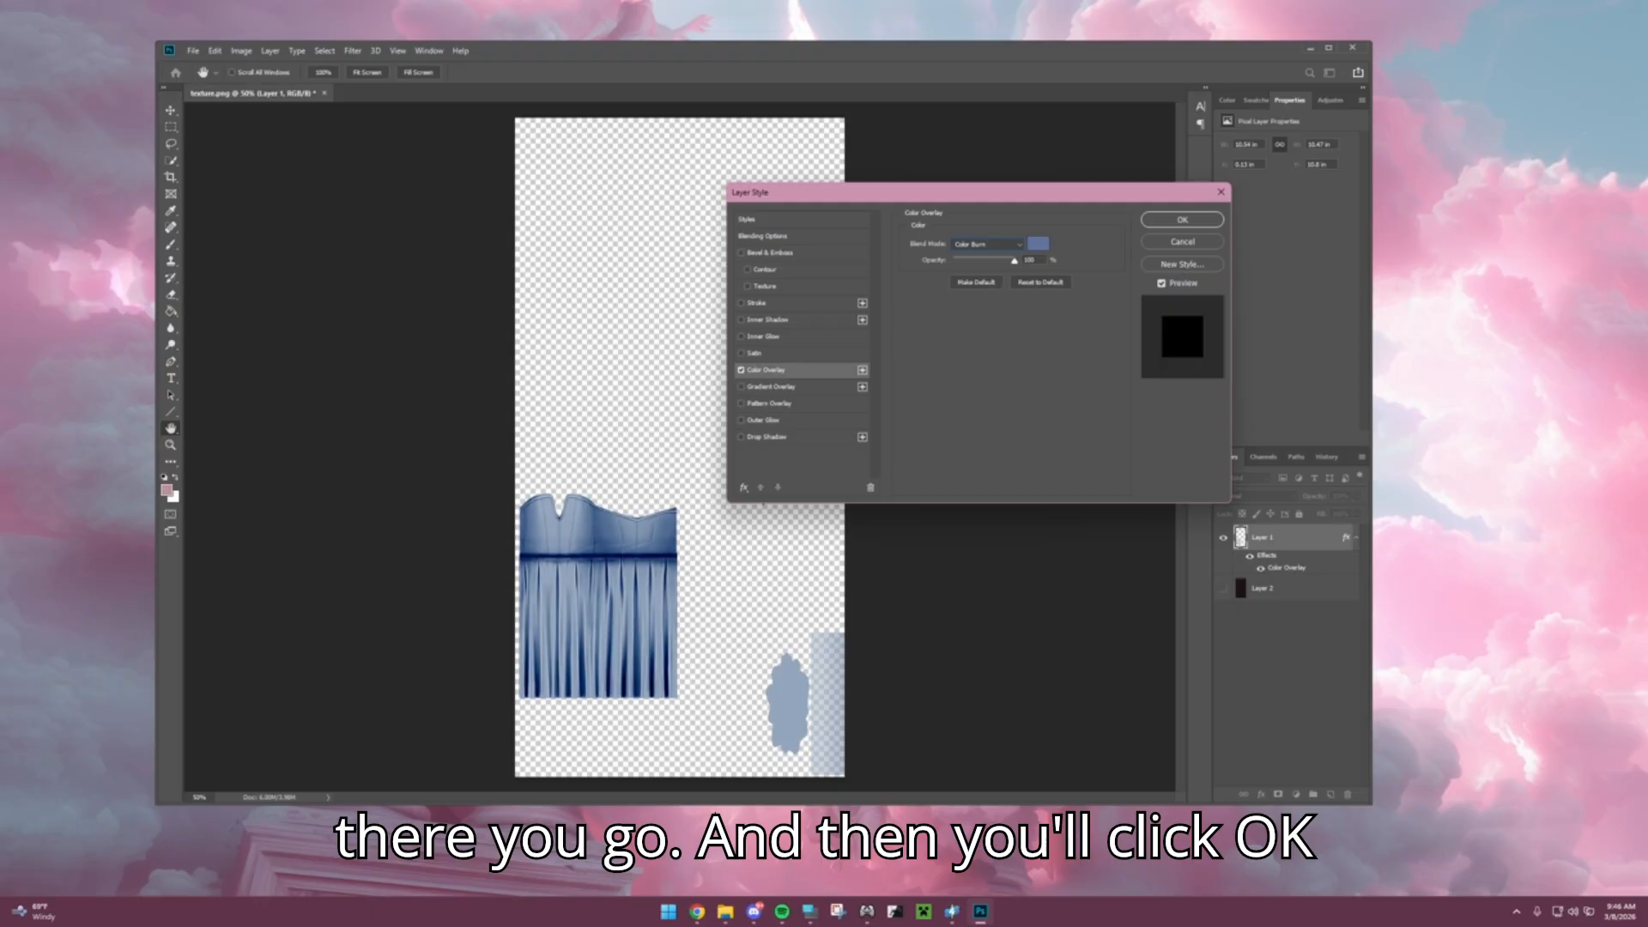
key("Return")
key("g")
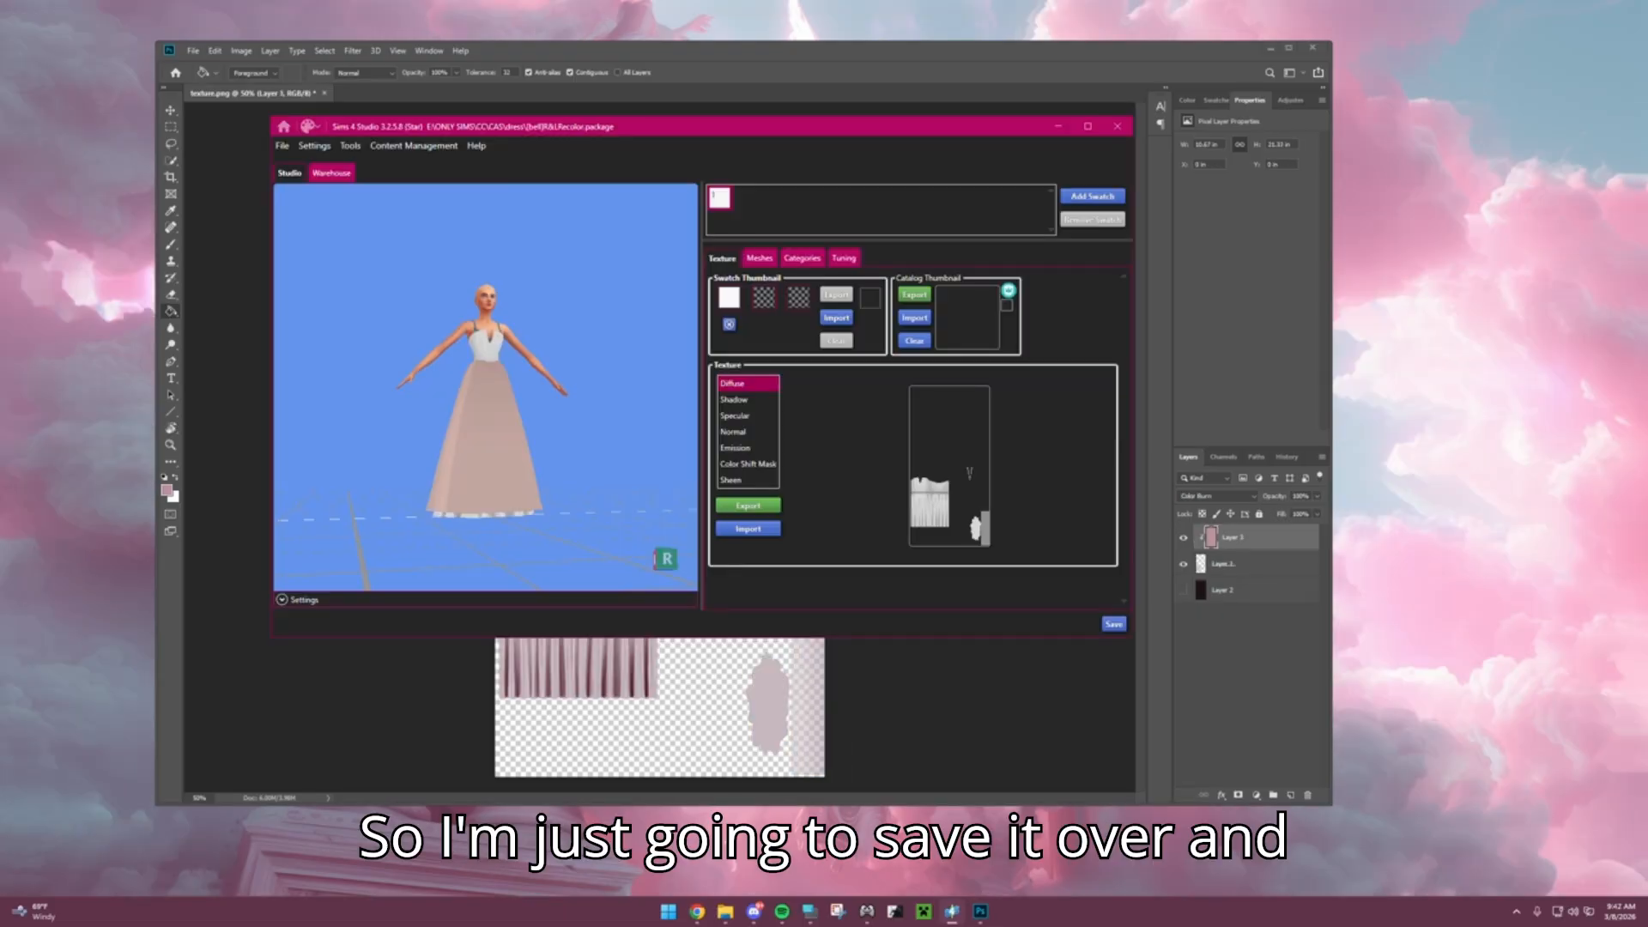
Step: Switch to Sims 4 Studio and import texture.png from the dress folder as the gown's Diffuse texture
left_click(748, 529)
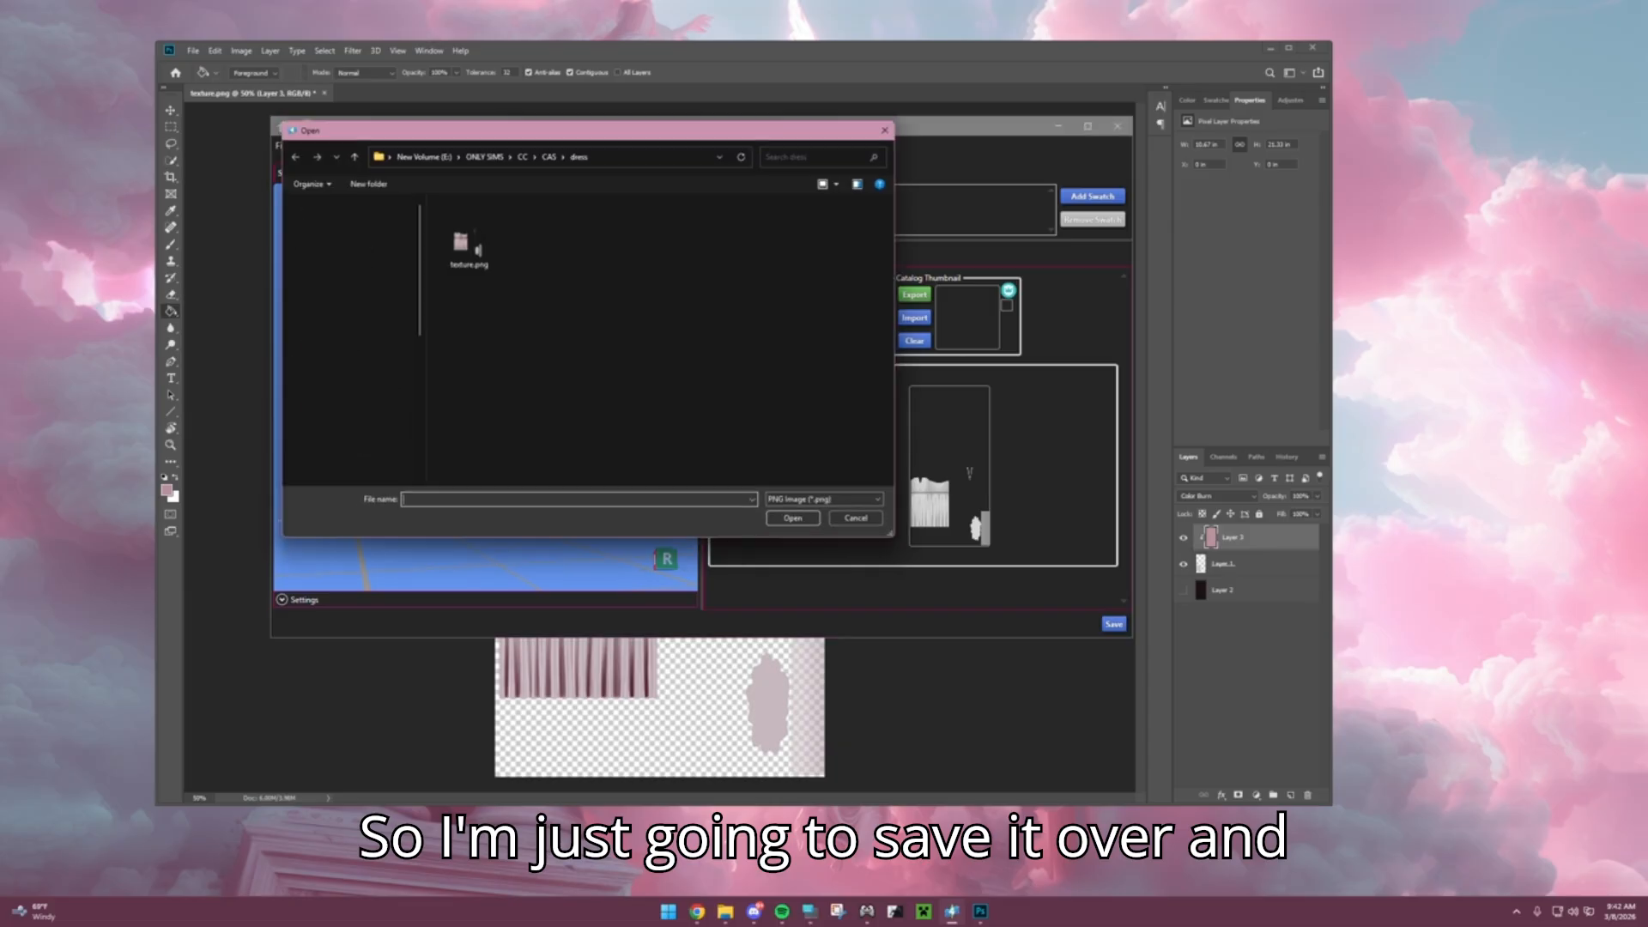
double_click(467, 233)
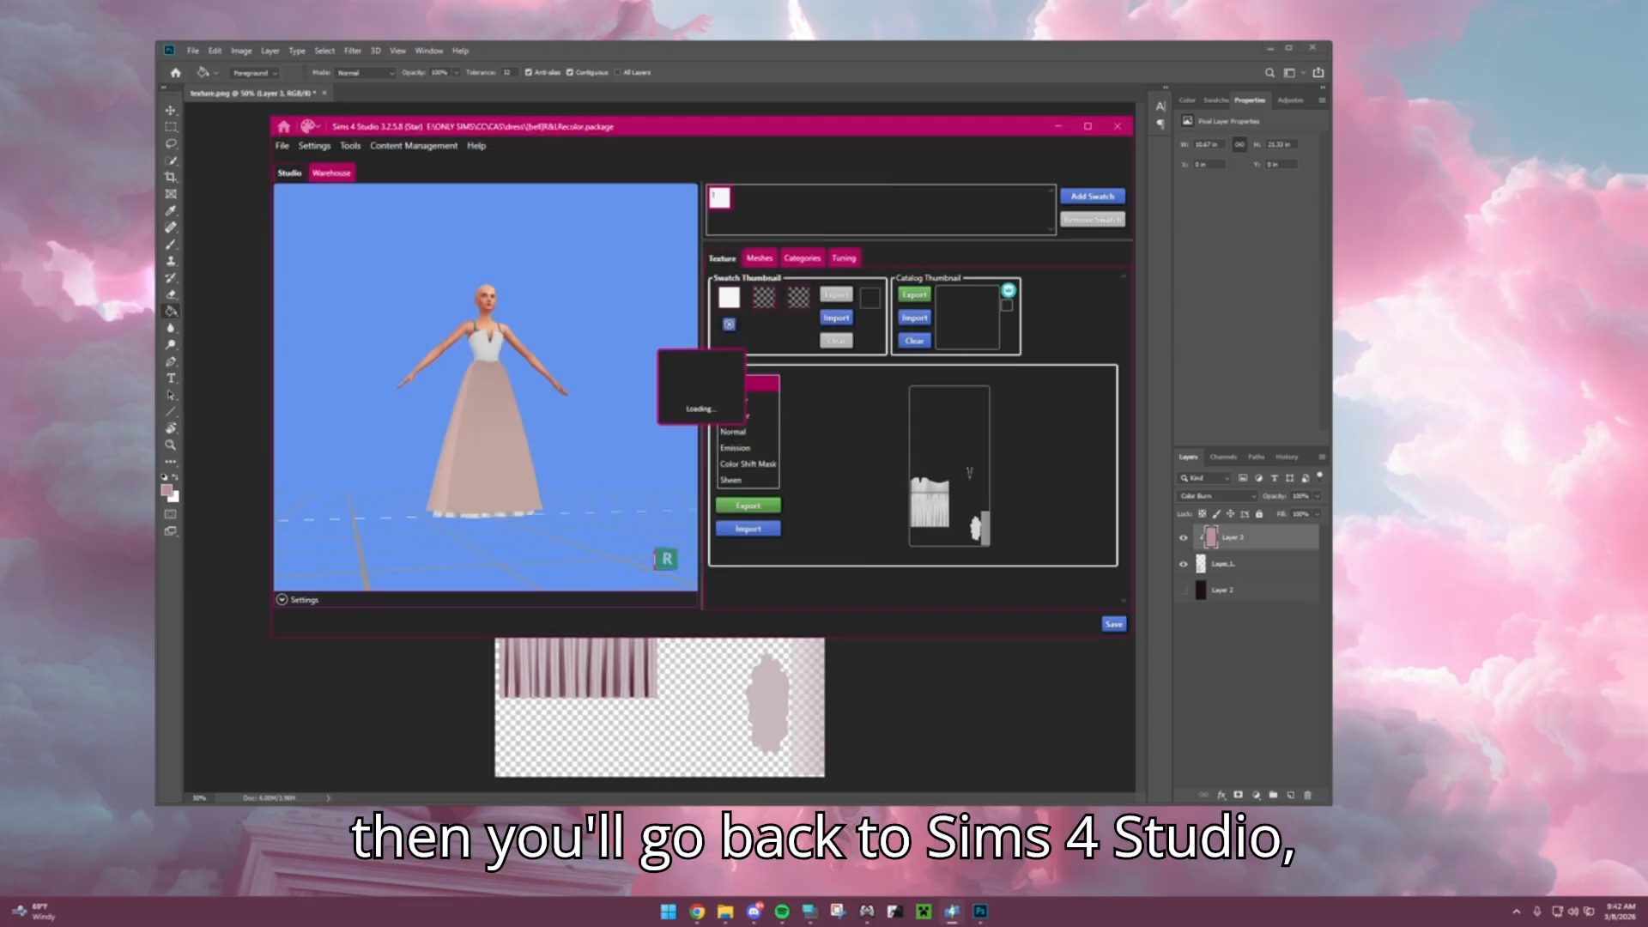
mouse_move(445, 438)
right_mouse_down()
mouse_move(562, 455)
mouse_move(440, 447)
right_mouse_up()
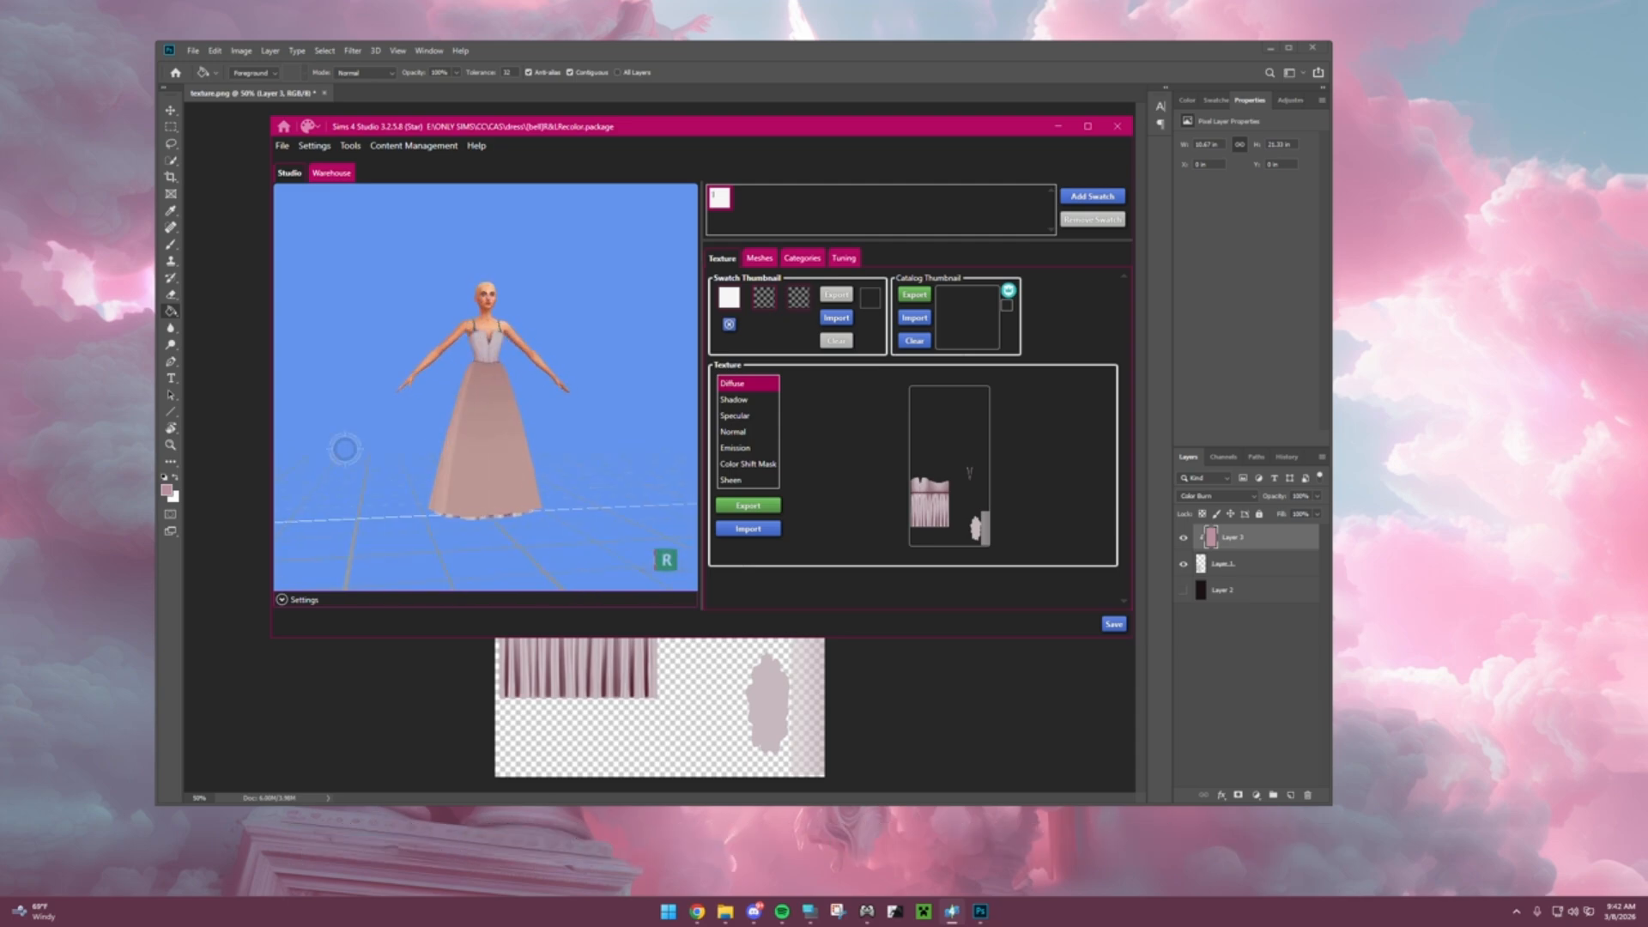
Step: Change the gown's swatch thumbnail colour to a light pink (#EDC4DF) that matches the recoloured dress
left_click(729, 297)
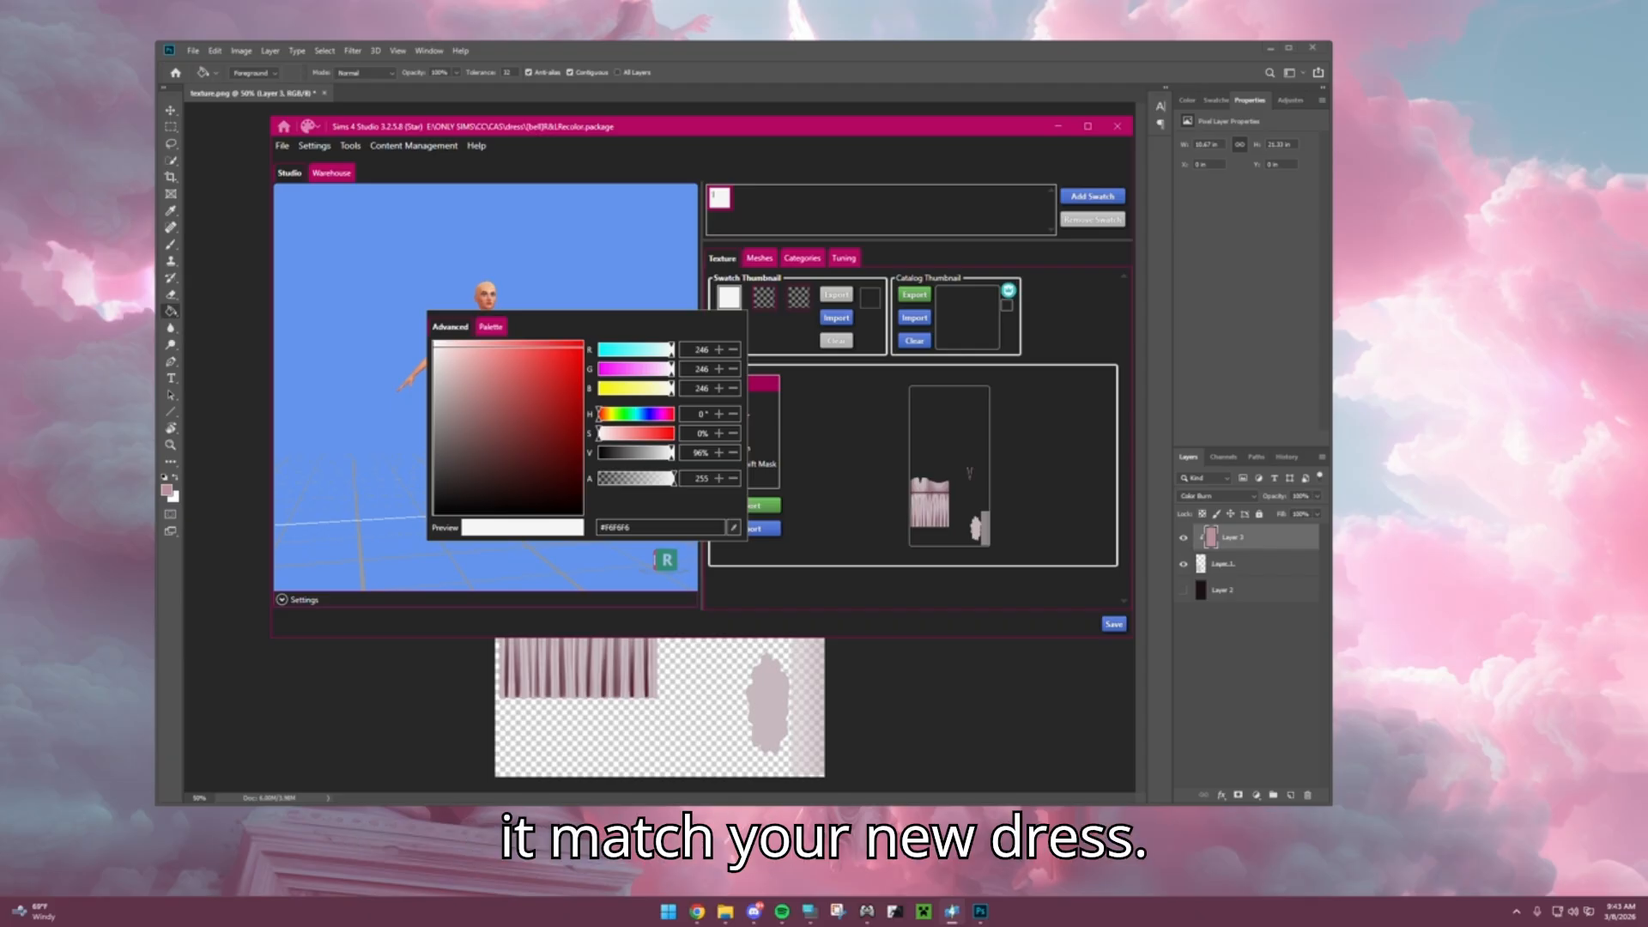
left_click_drag(459, 346, 447, 343)
left_click_drag(665, 369, 650, 369)
left_click_drag(478, 342, 458, 352)
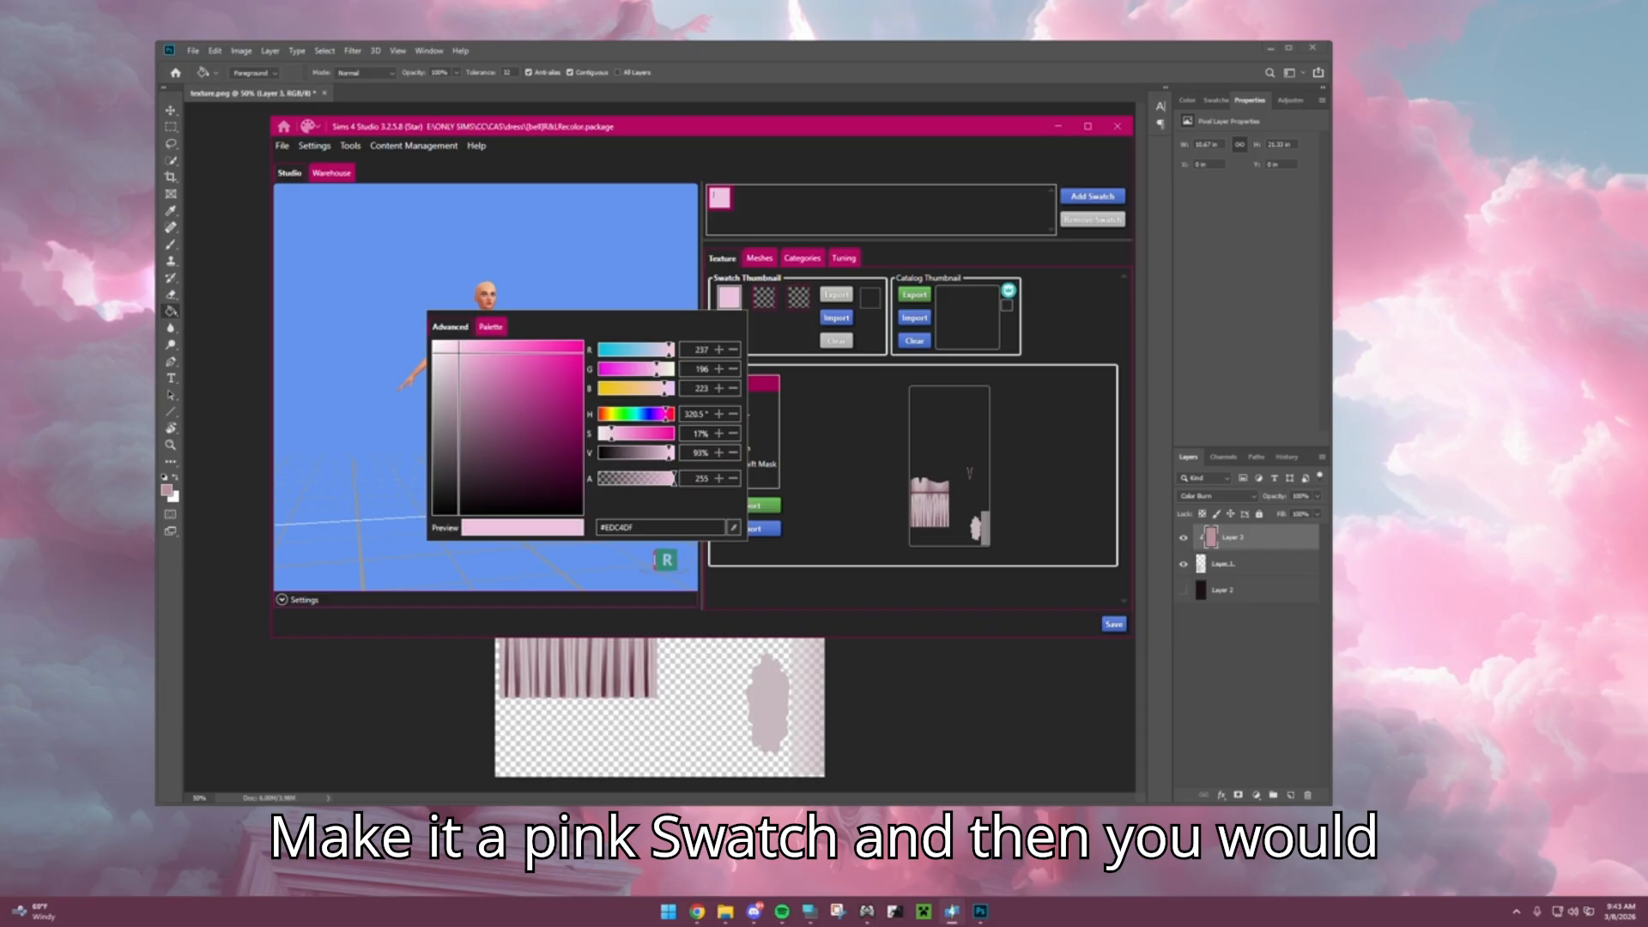
left_click(728, 298)
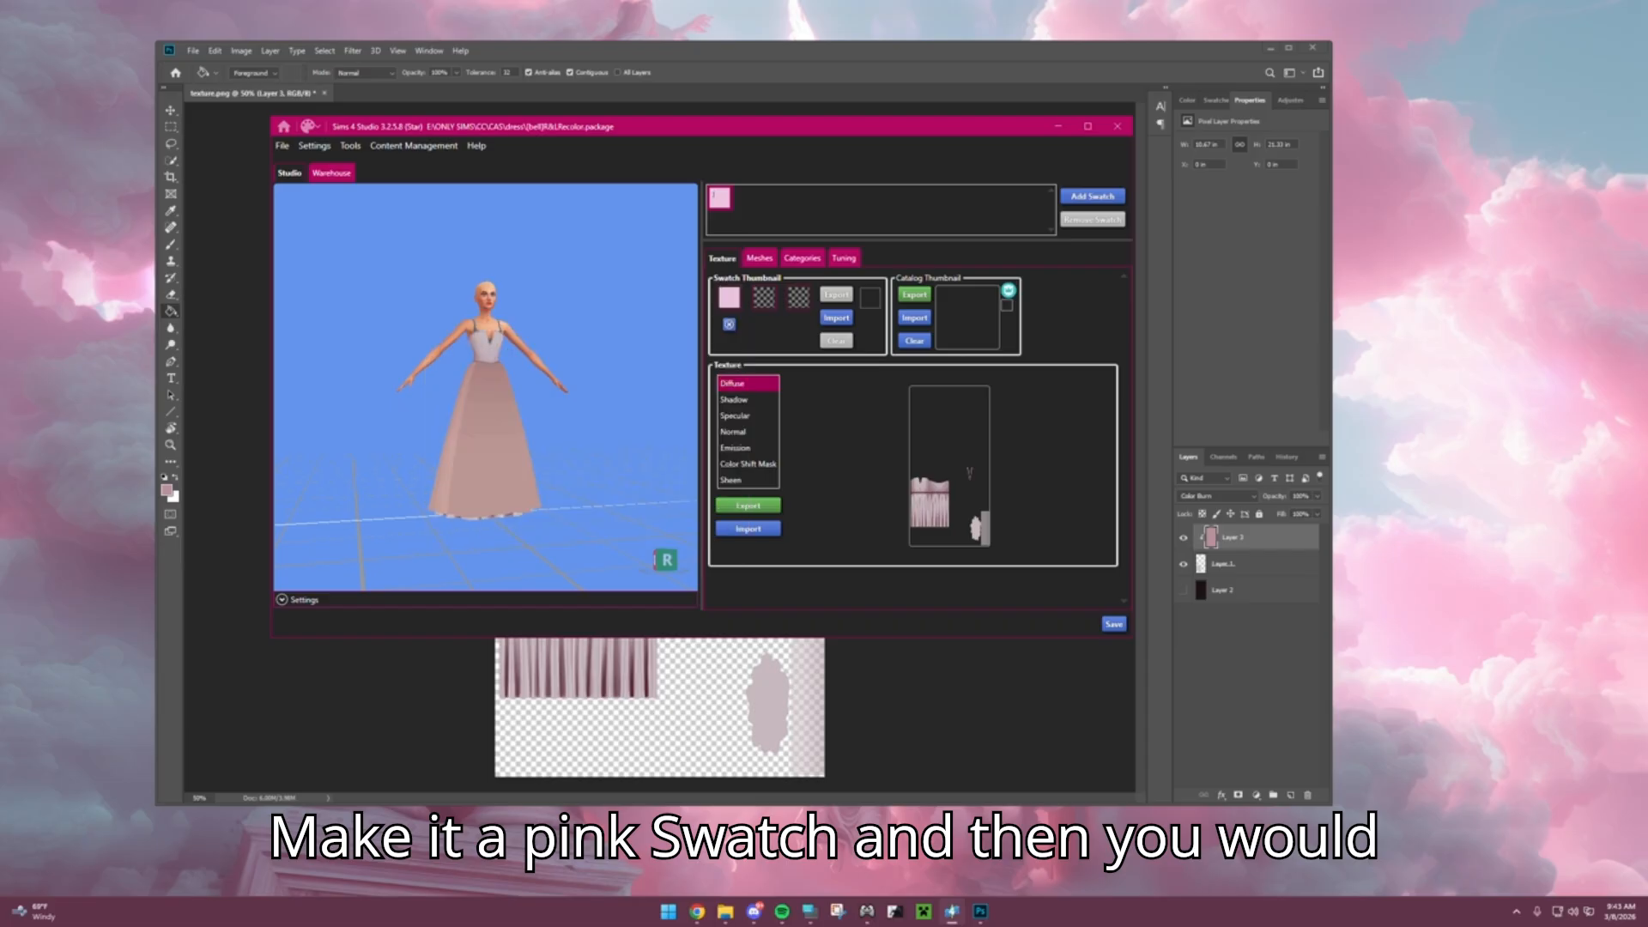
Step: Save the gown's recolor package and dismiss the save confirmation
left_click(1114, 624)
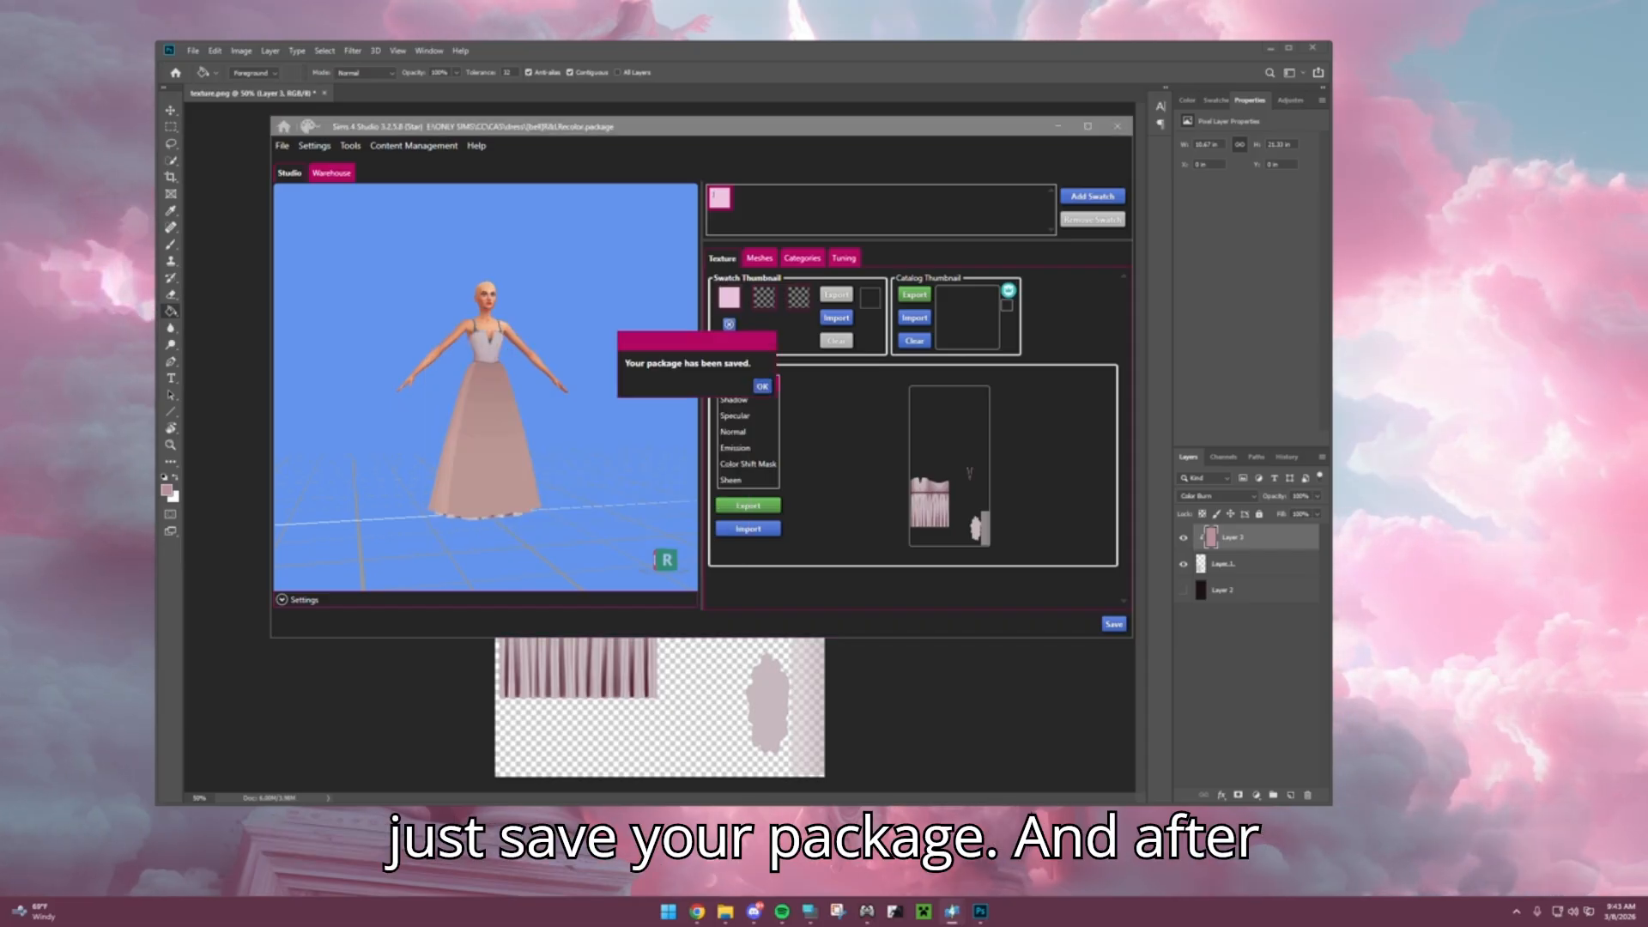
left_click(762, 386)
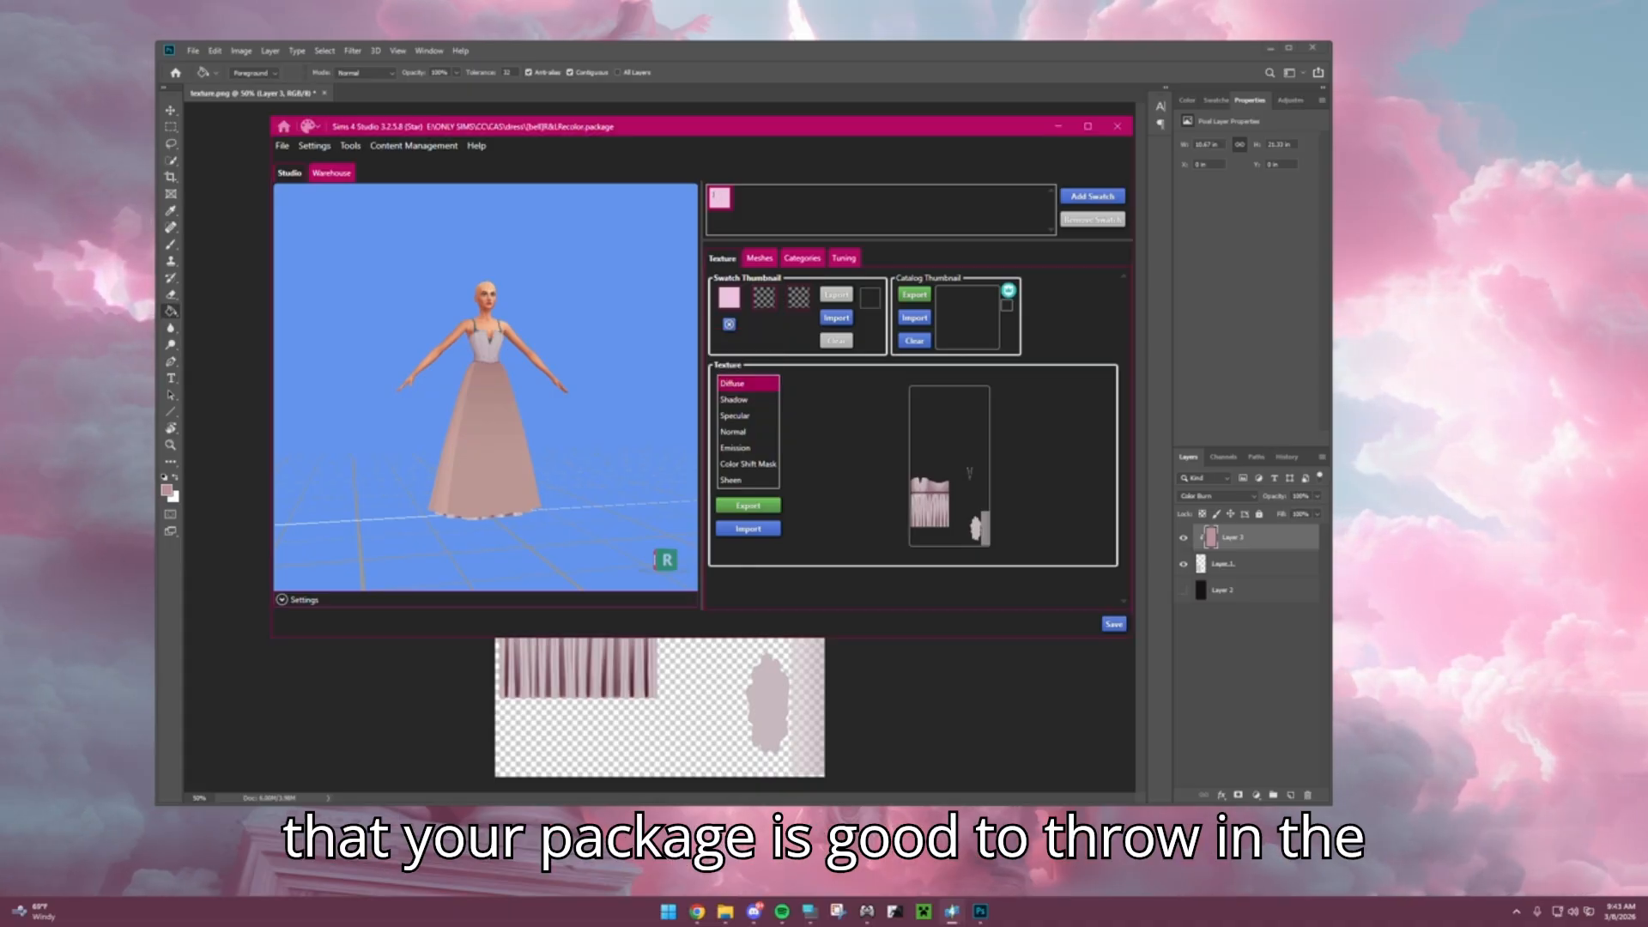
mouse_move(464, 445)
right_mouse_down()
mouse_move(549, 448)
mouse_move(614, 471)
mouse_move(631, 498)
mouse_move(466, 442)
right_mouse_up()
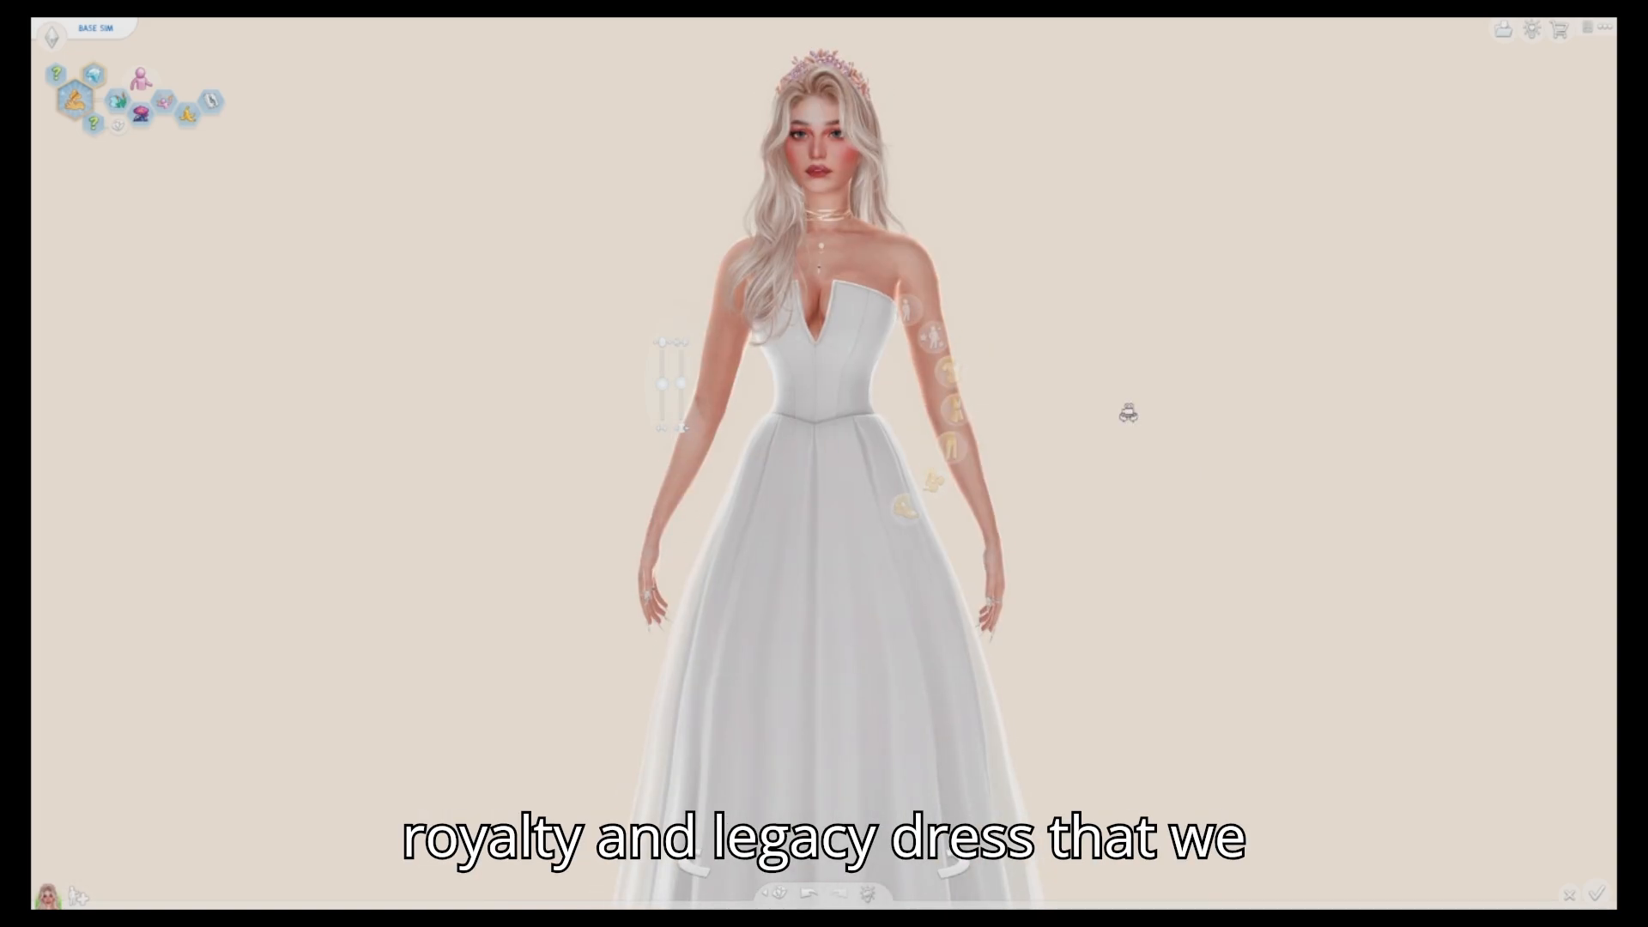
Step: Switch to The Sims 4 and put the custom recolored gown from the Long Dresses category on the Sim
left_click(807, 427)
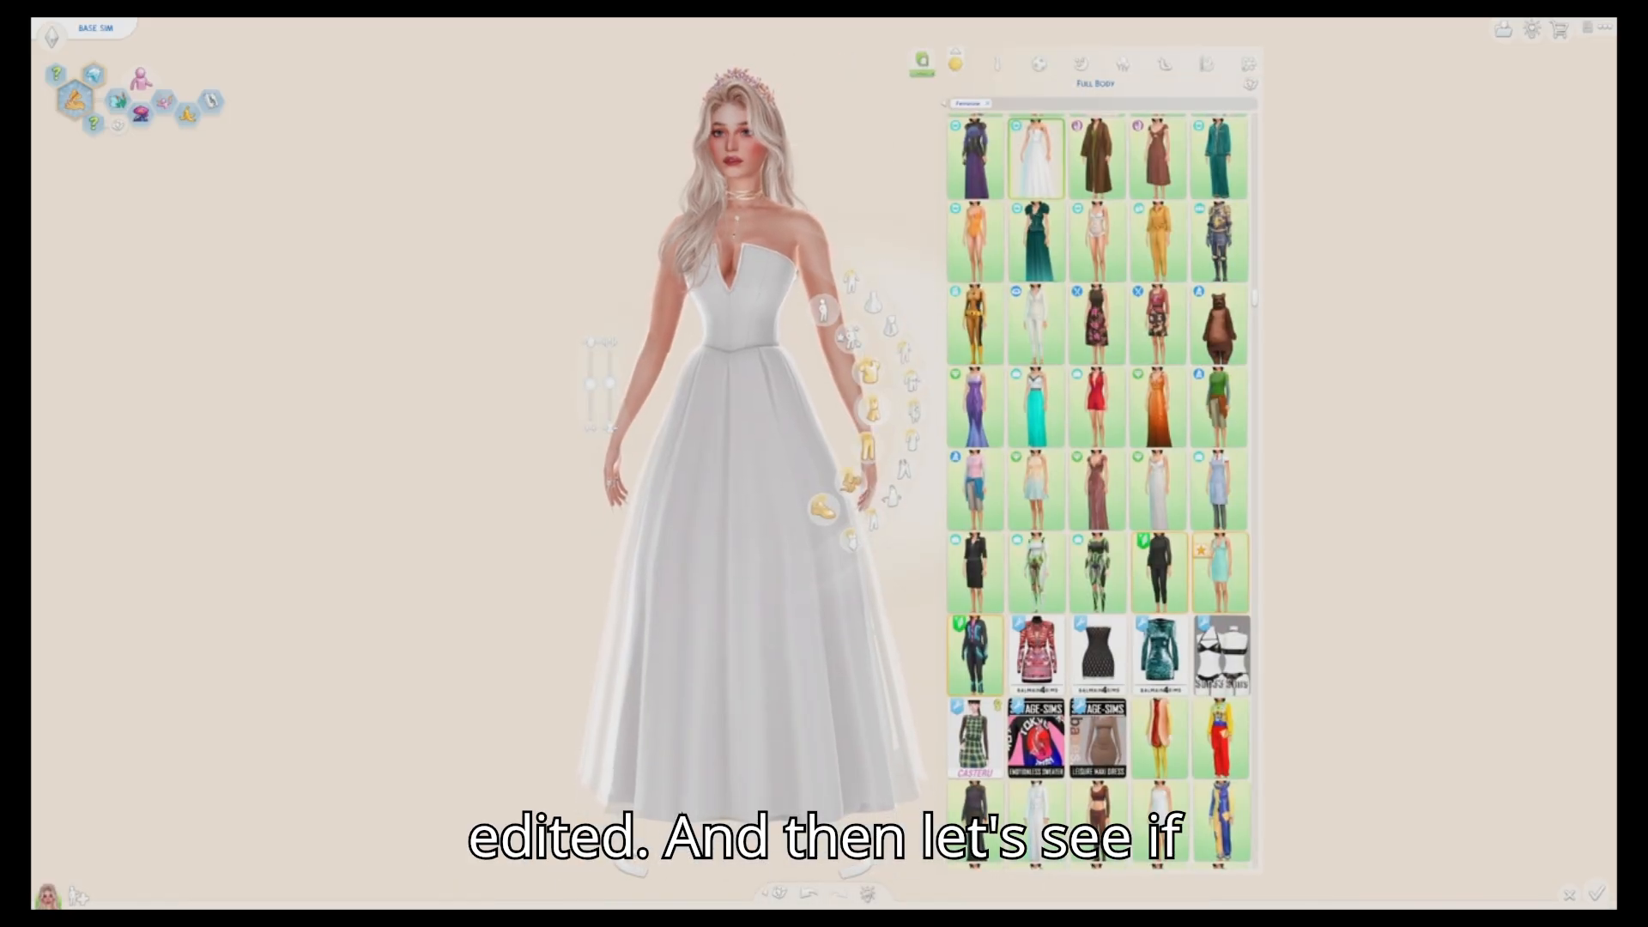
left_click(891, 324)
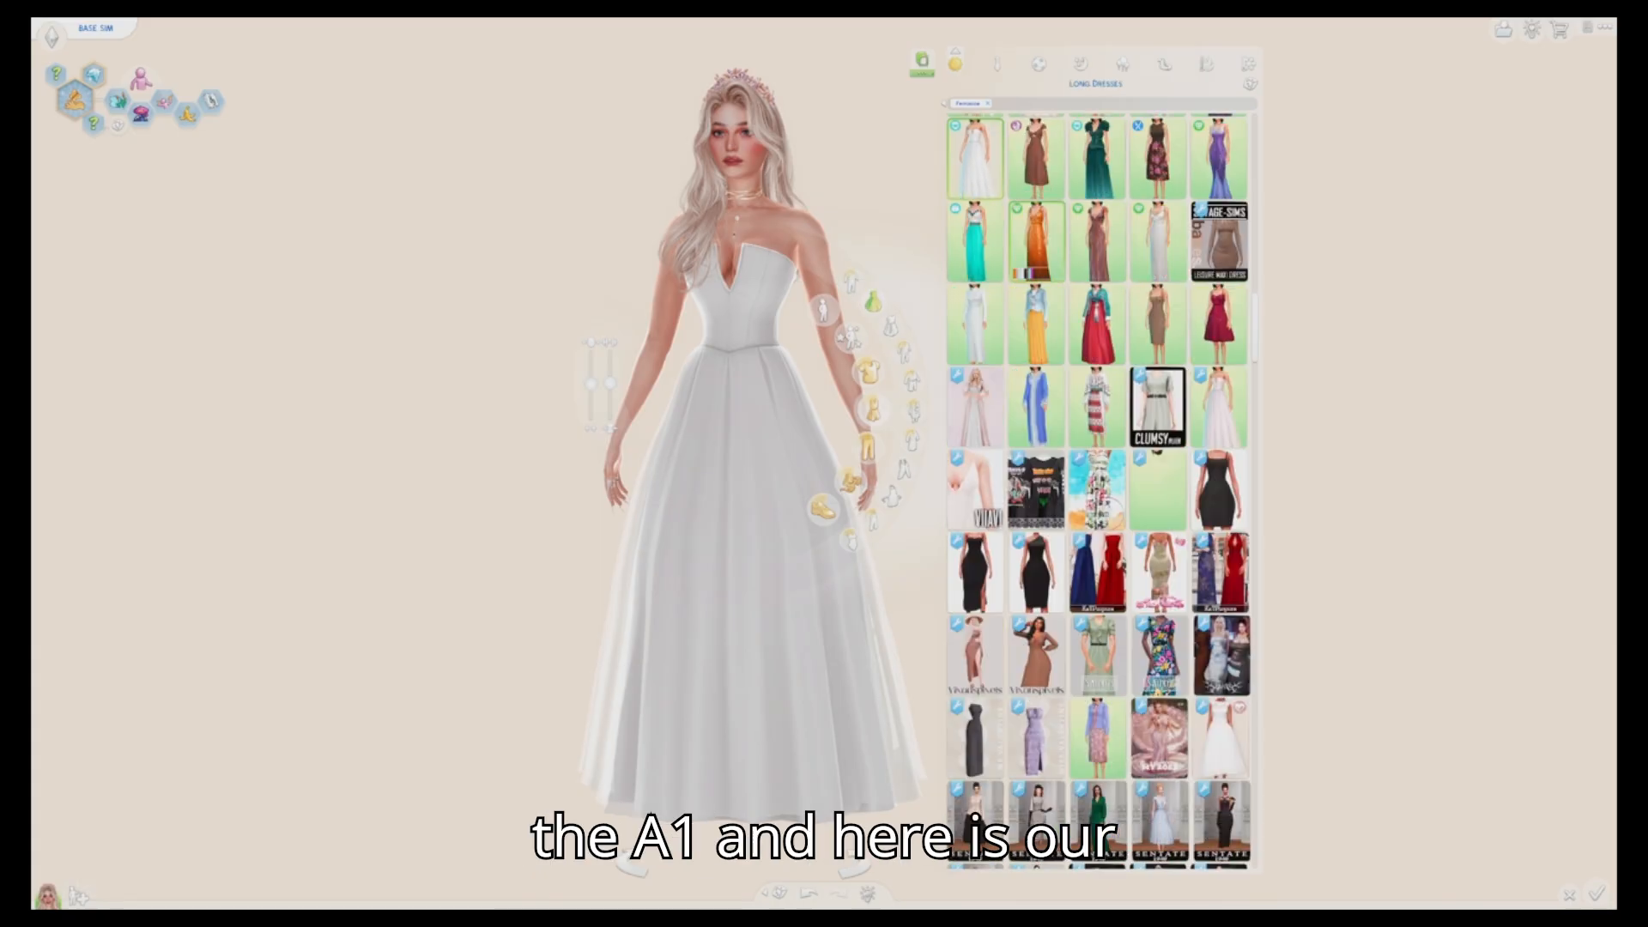
left_click(1219, 408)
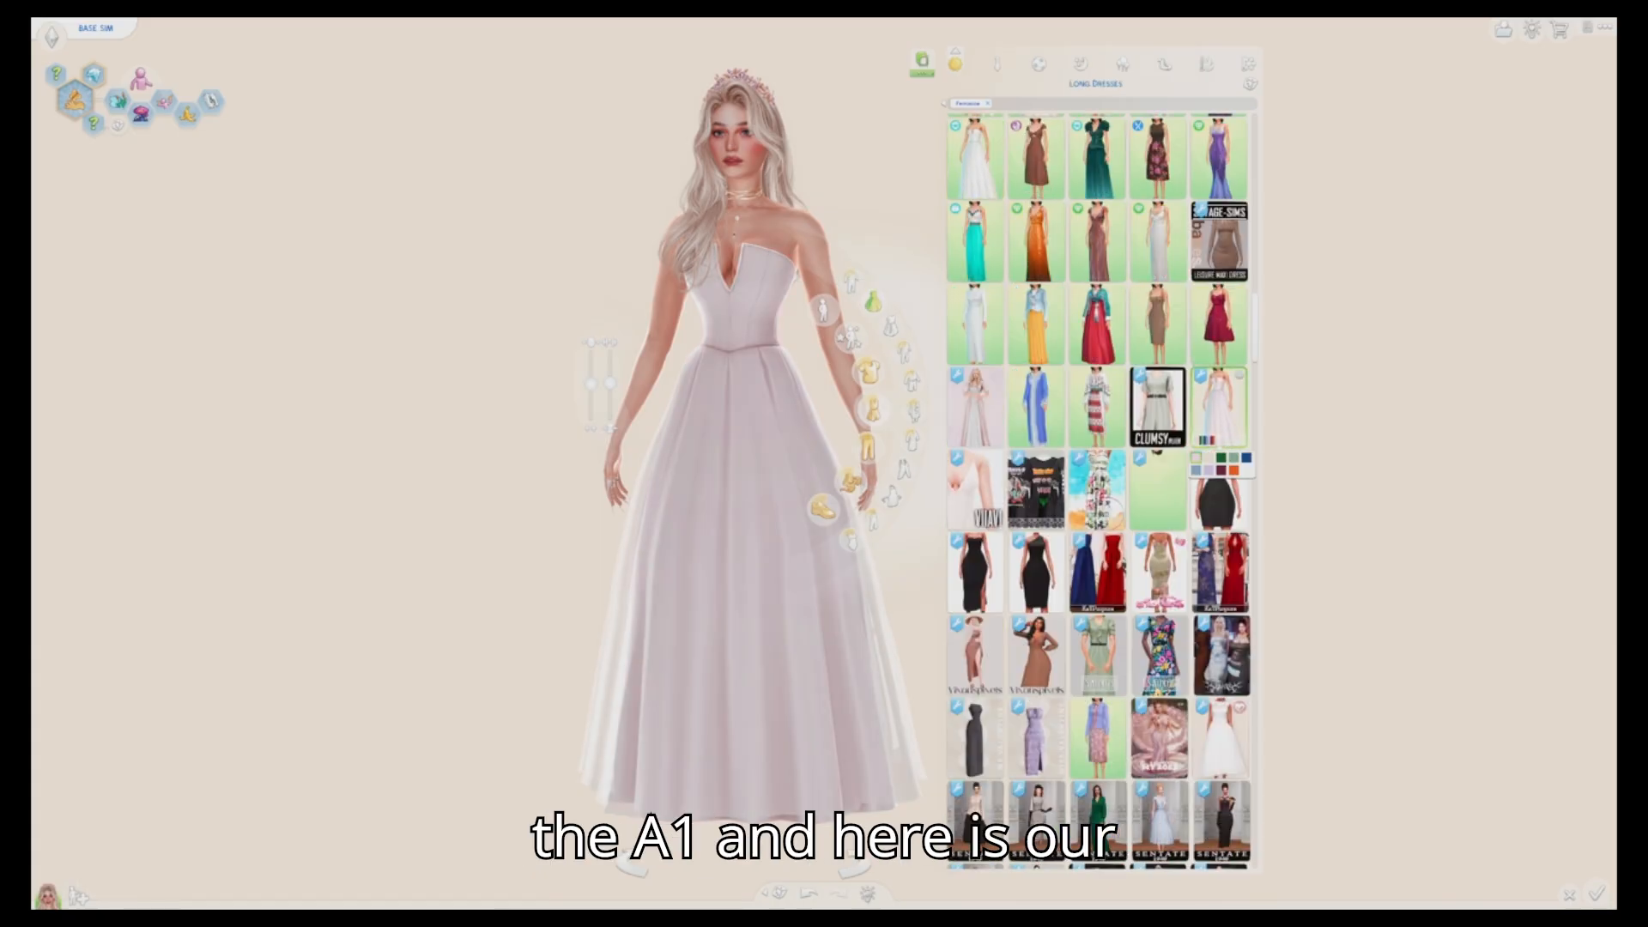
Step: Preview the gown's cream, green, light green, blue, light blue, purple, red and orange swatches on the Sim
left_click(1209, 458)
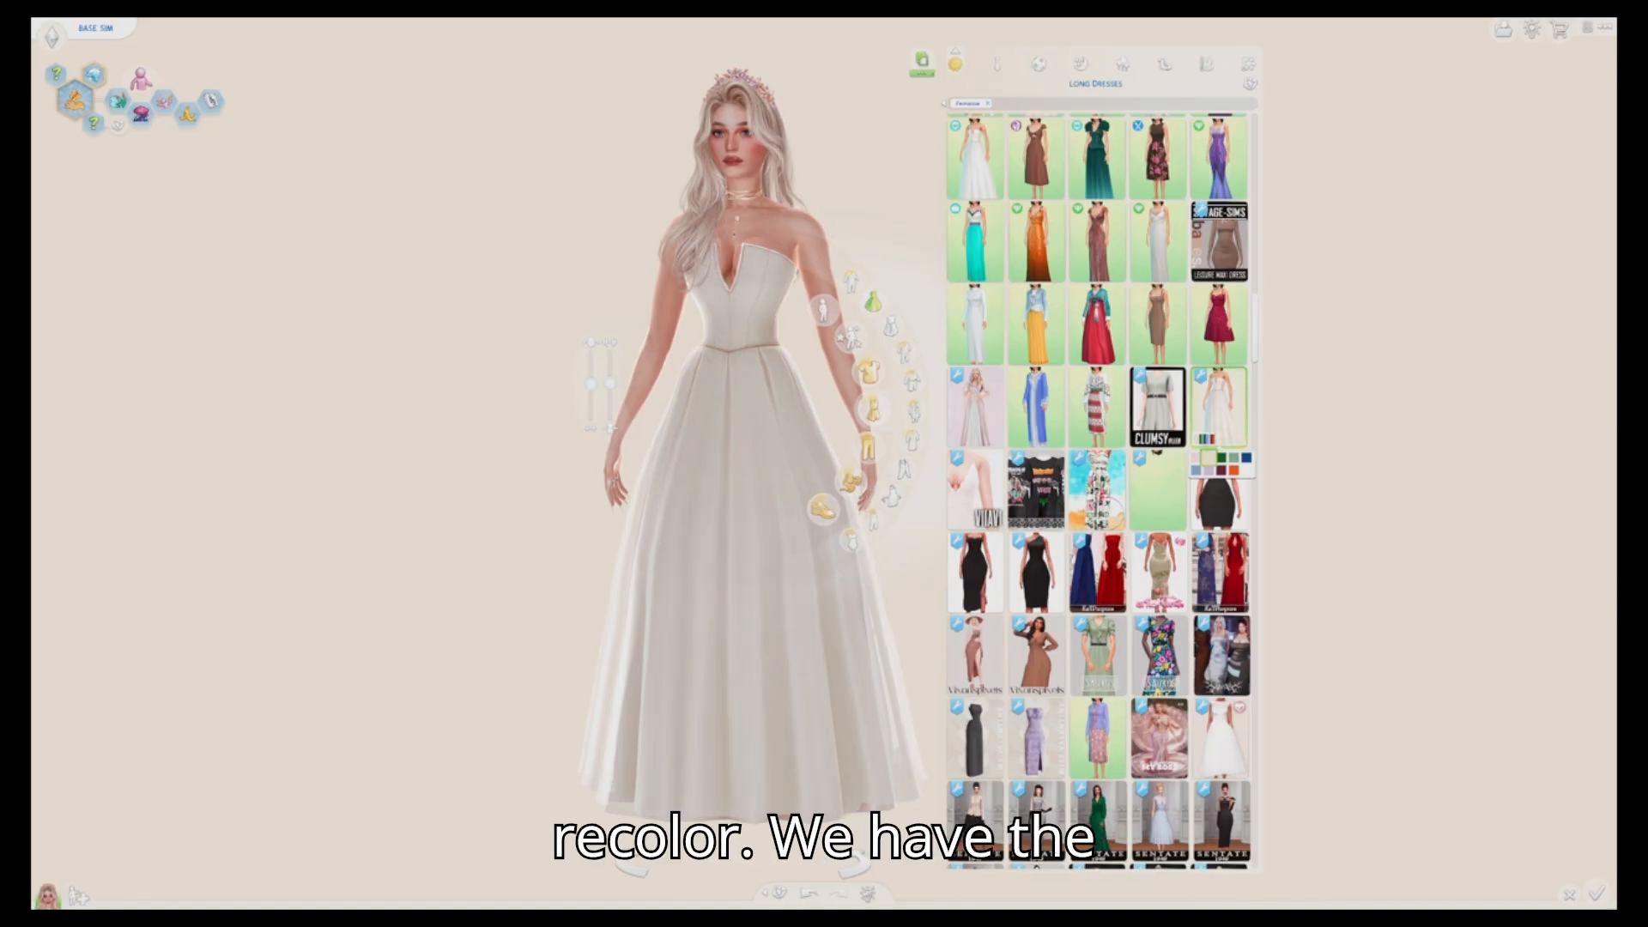
left_click(1221, 459)
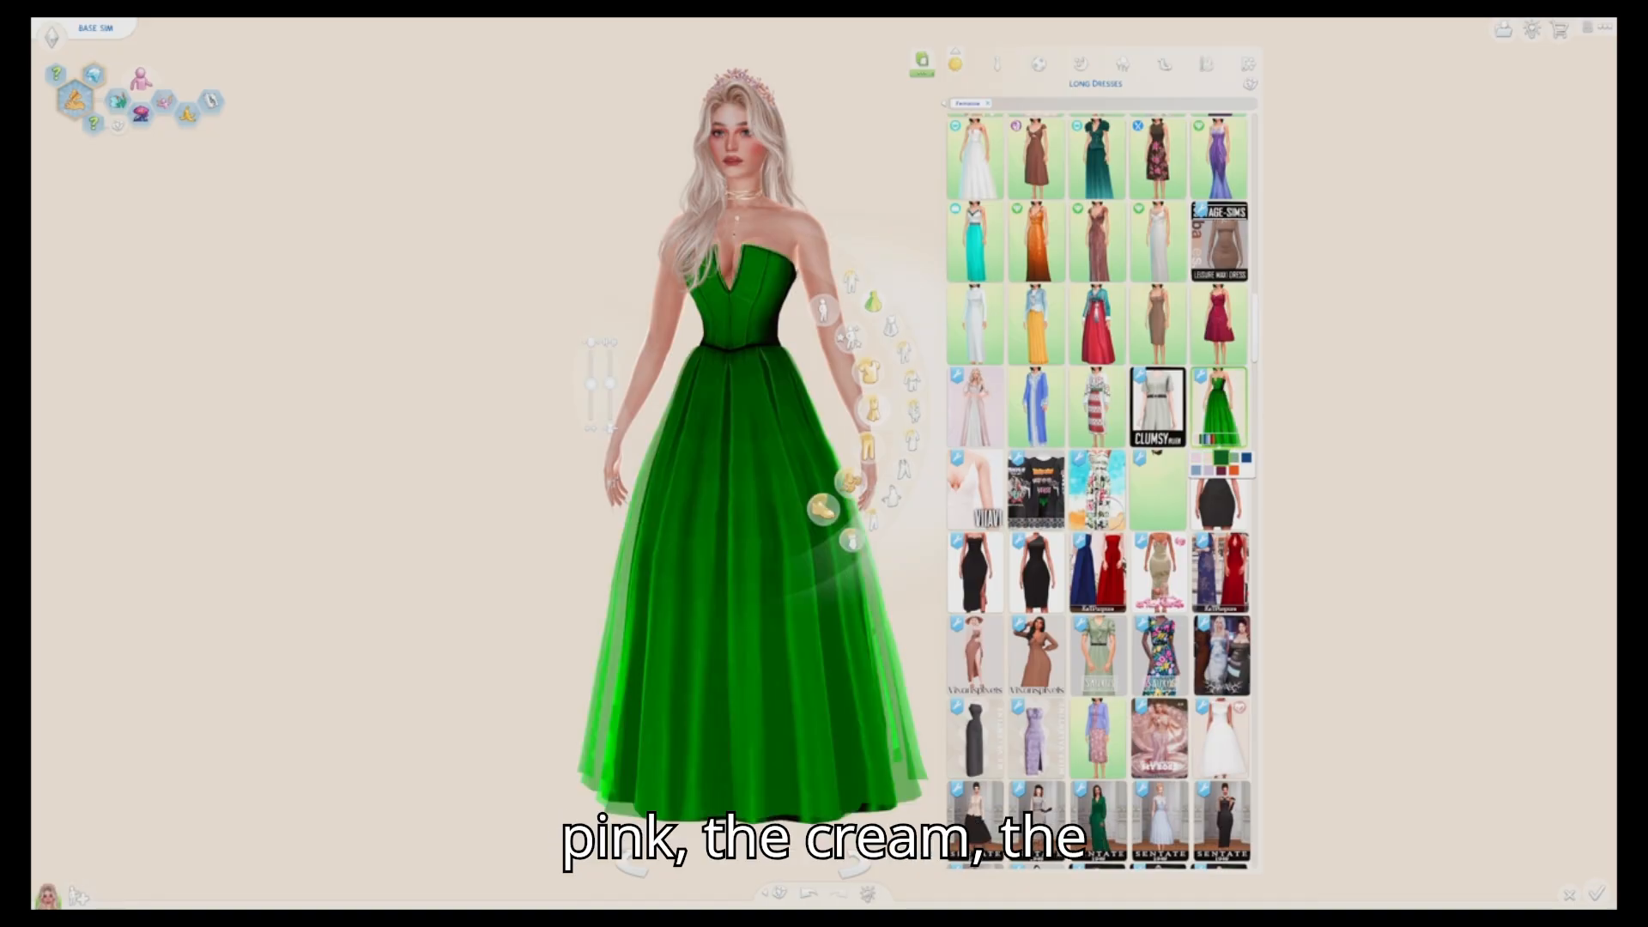
left_click(1233, 457)
left_click(1246, 458)
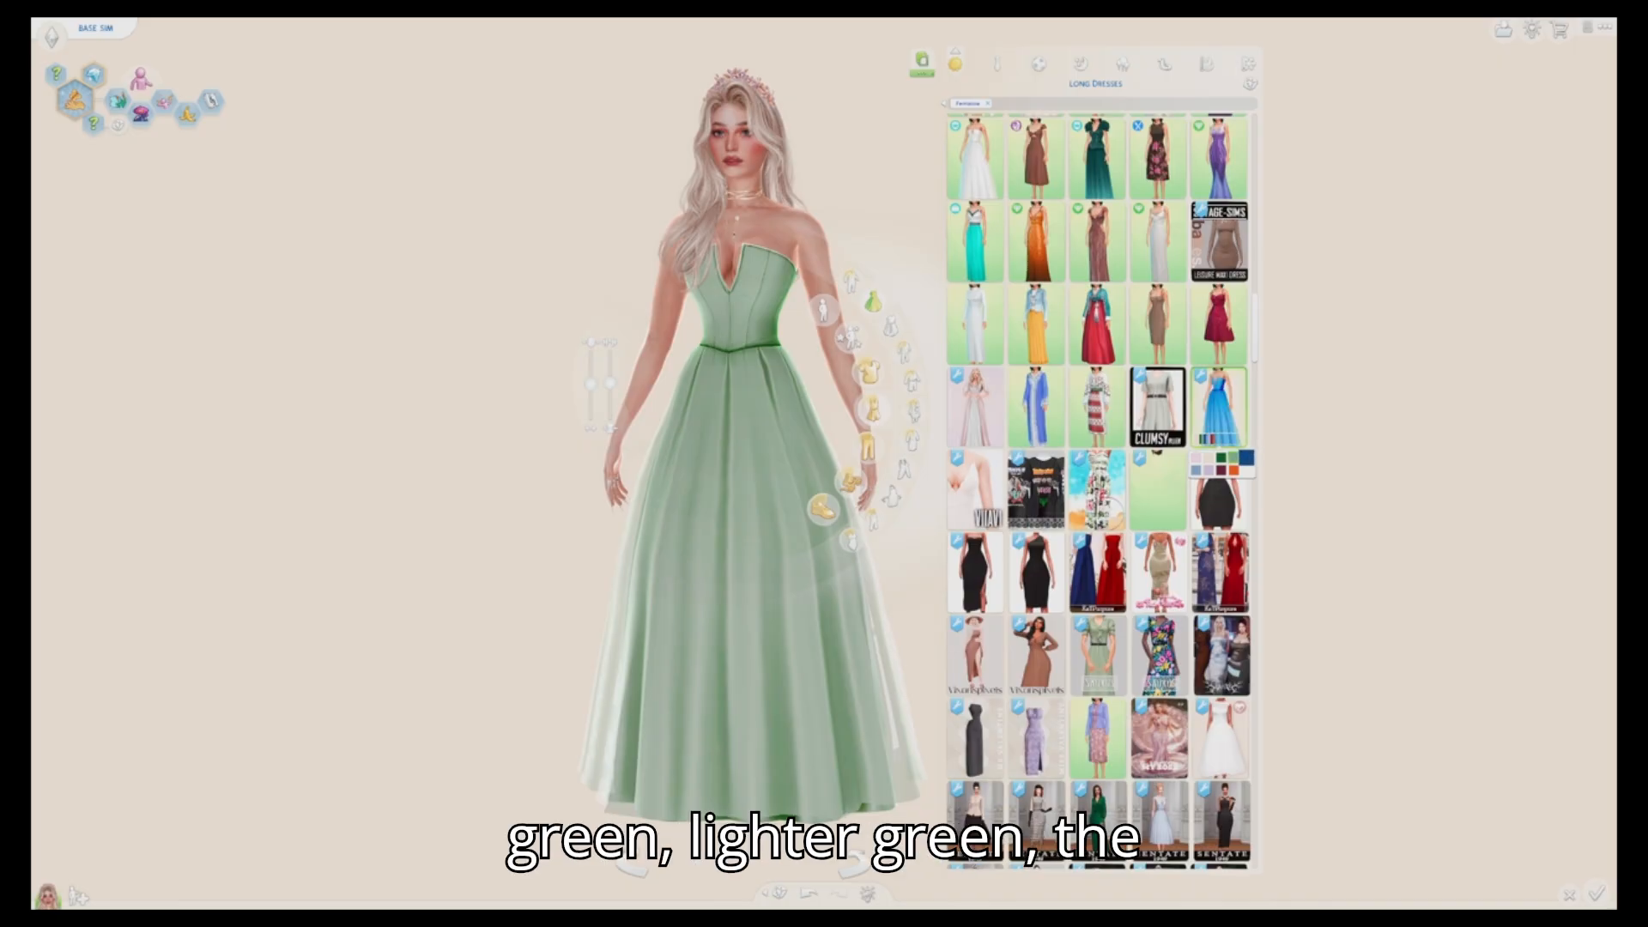
left_click(1195, 469)
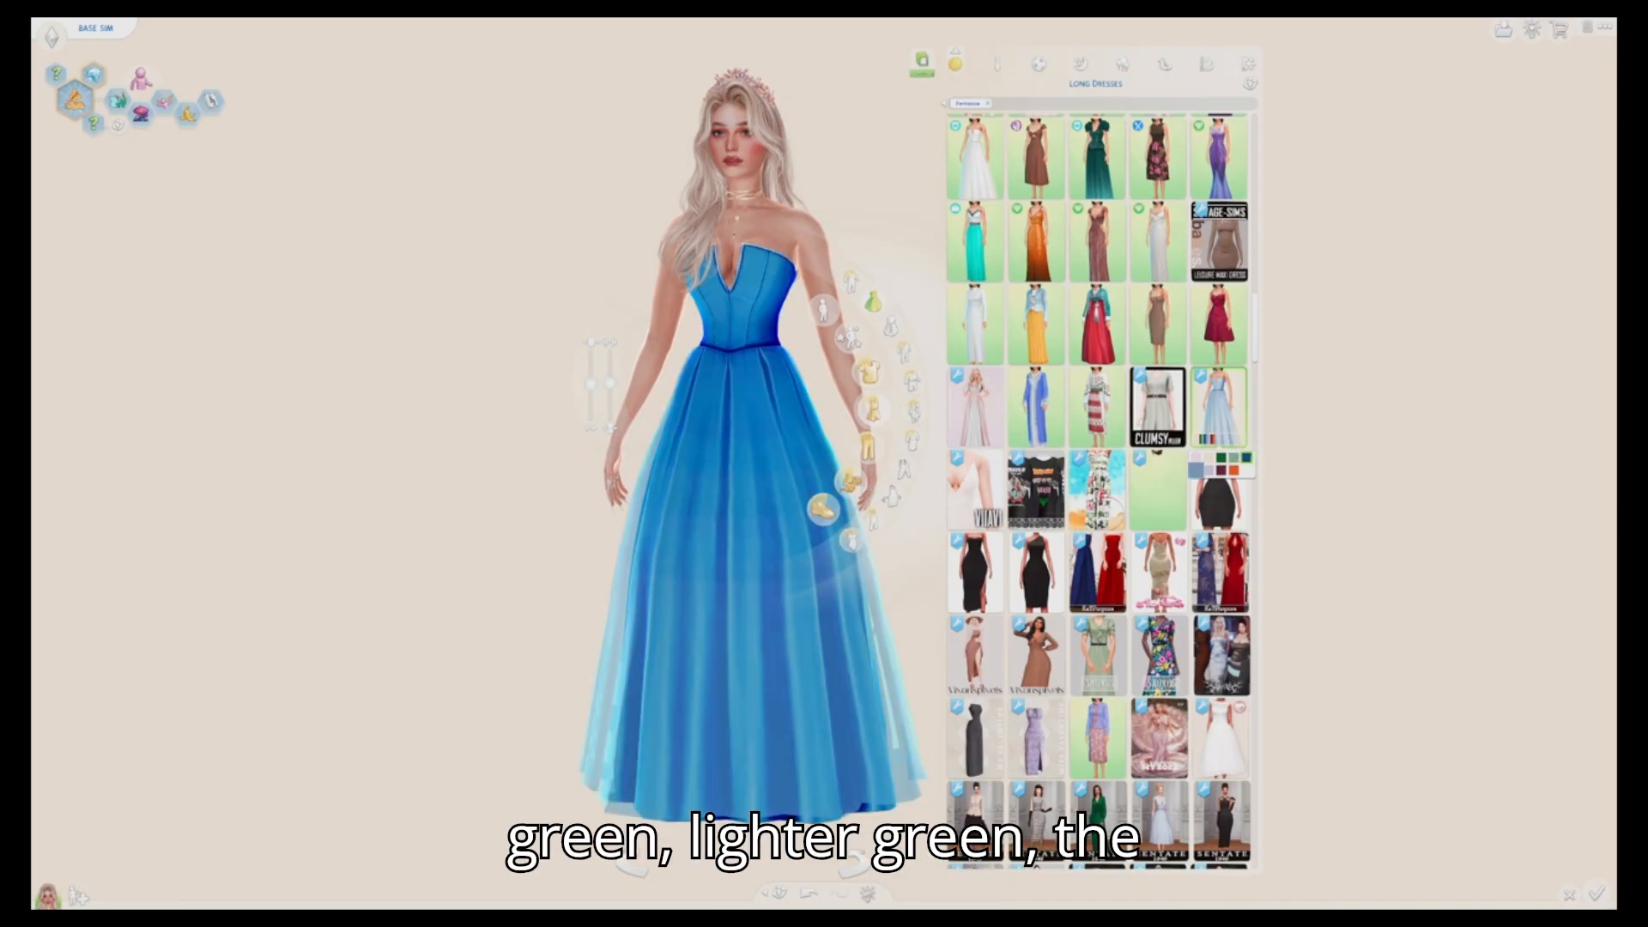
left_click(1209, 470)
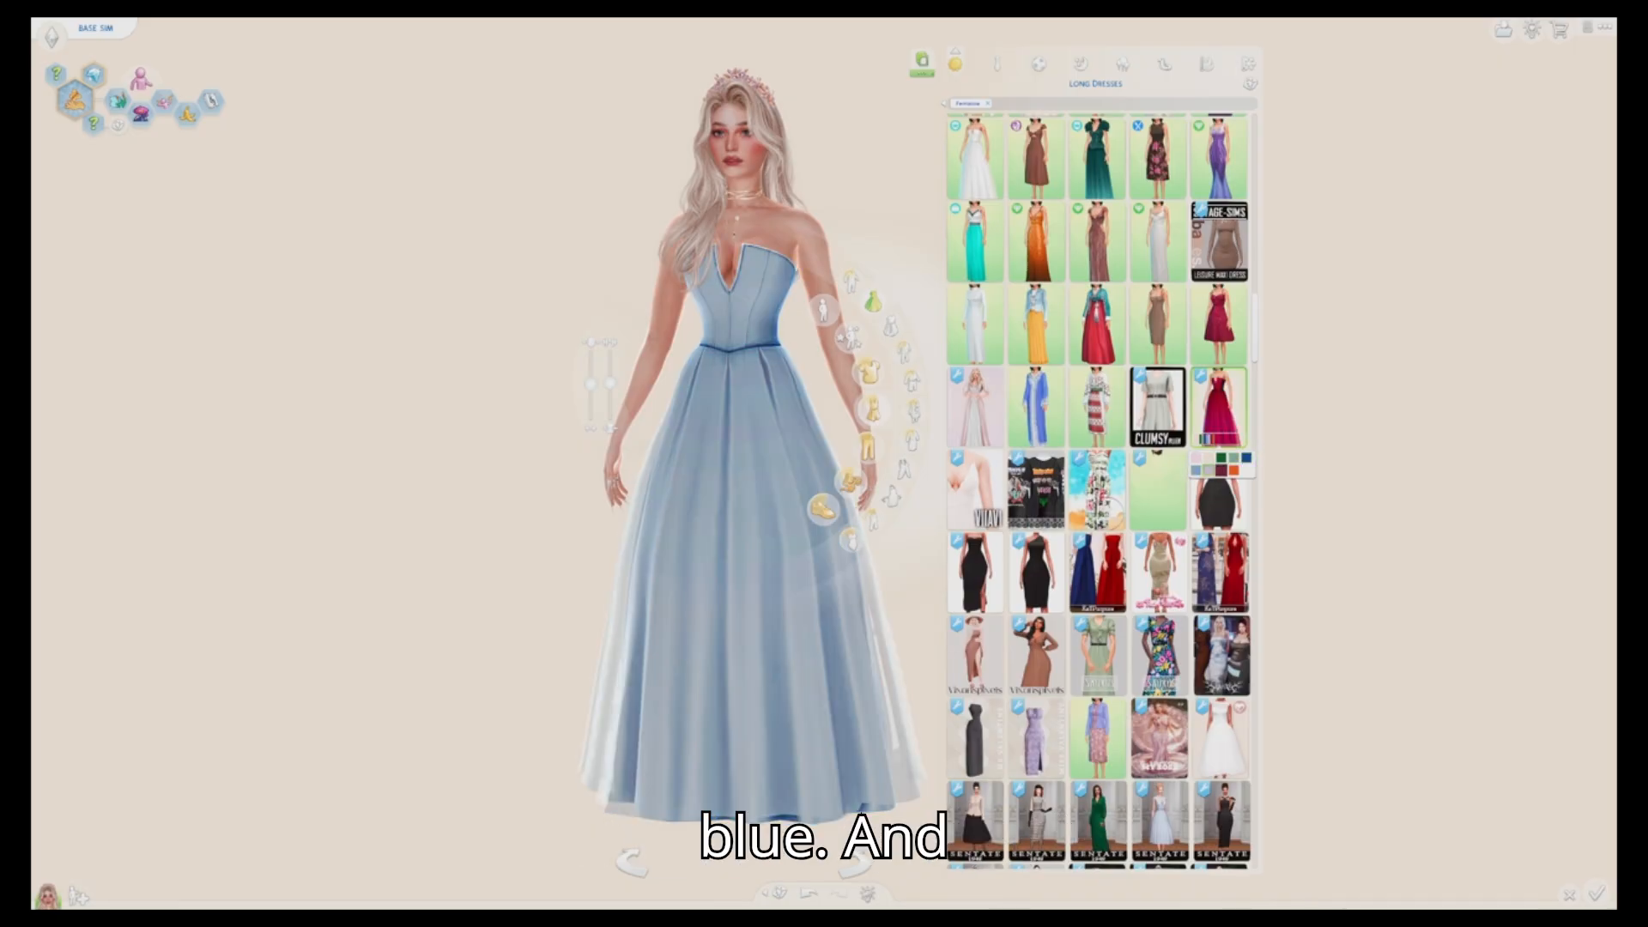
left_click(1221, 470)
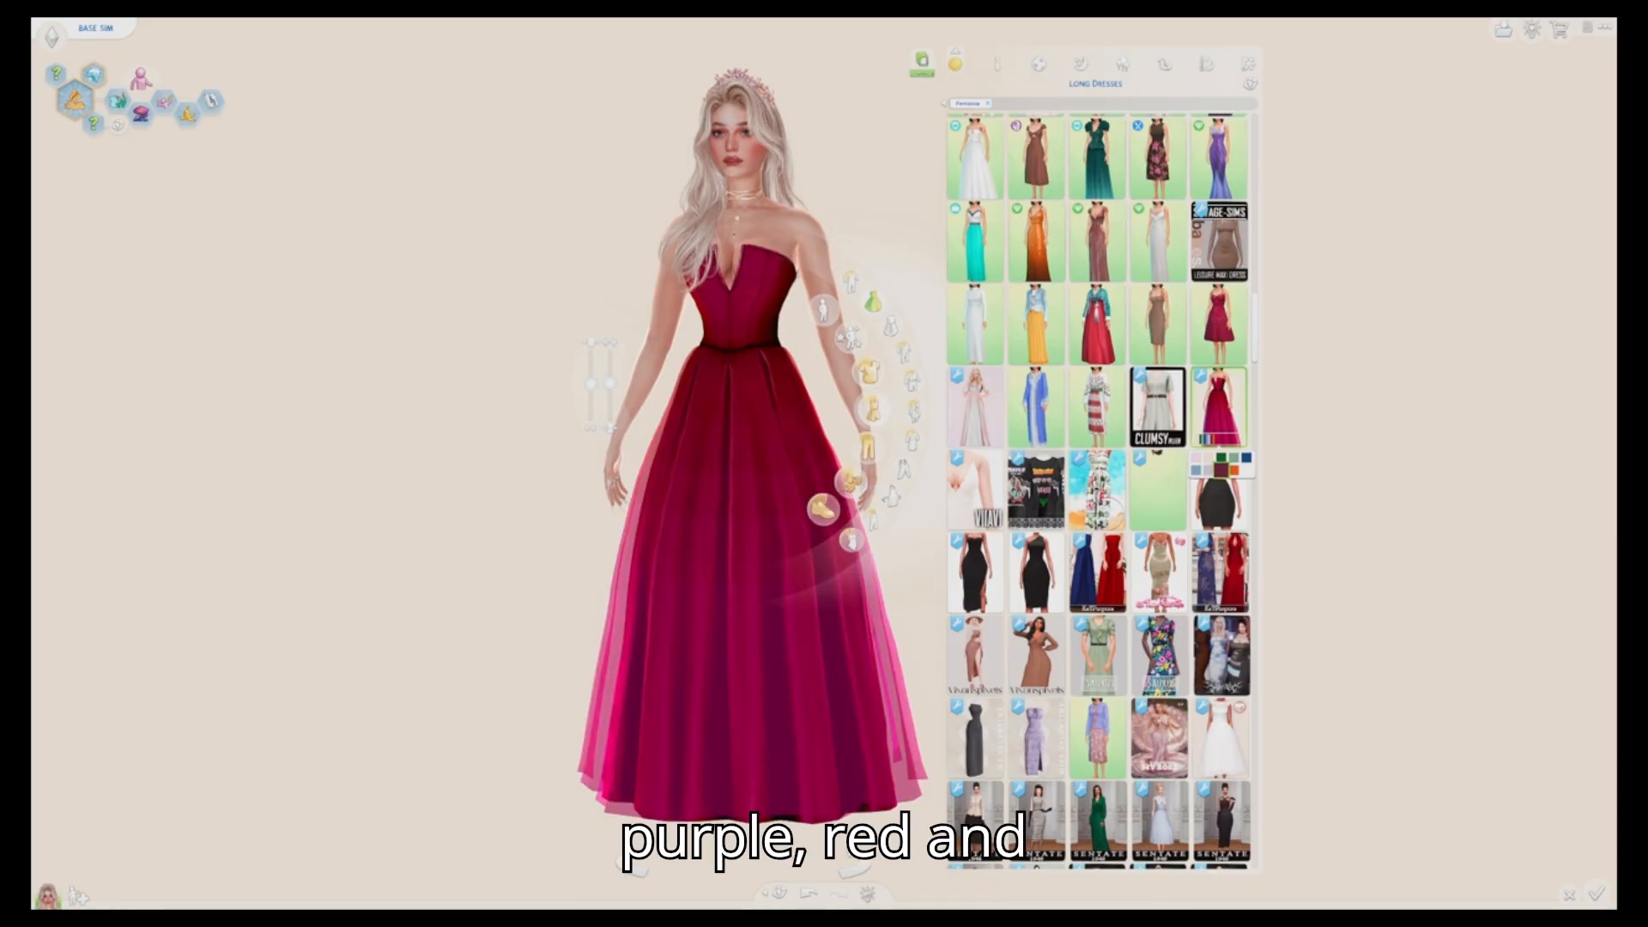
left_click(1234, 470)
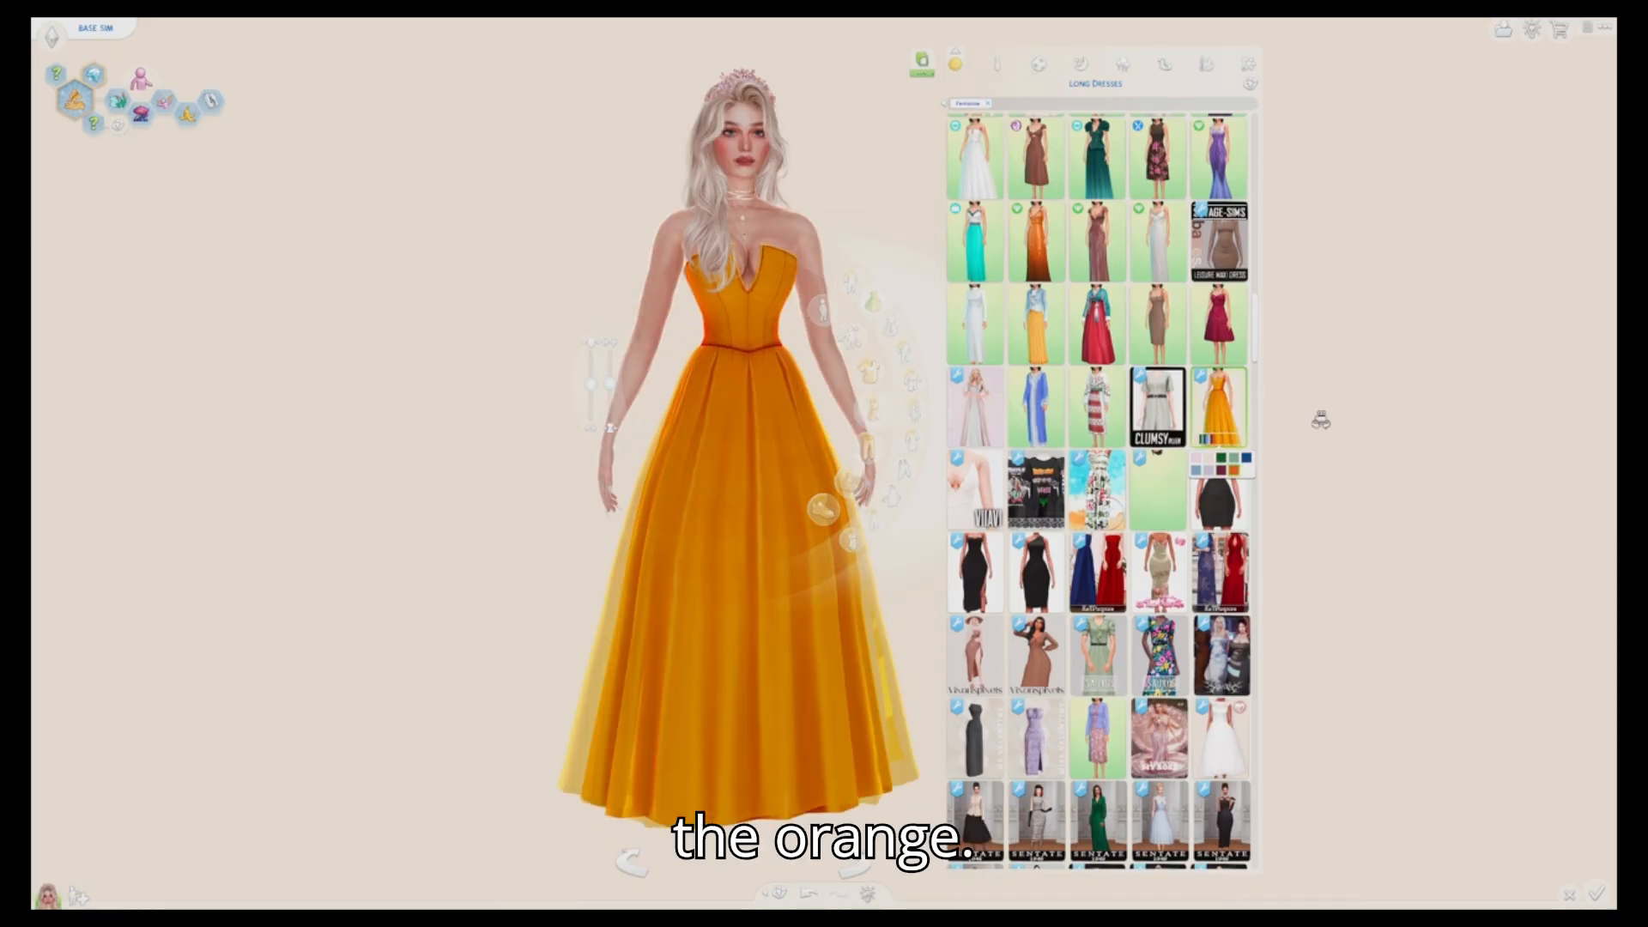